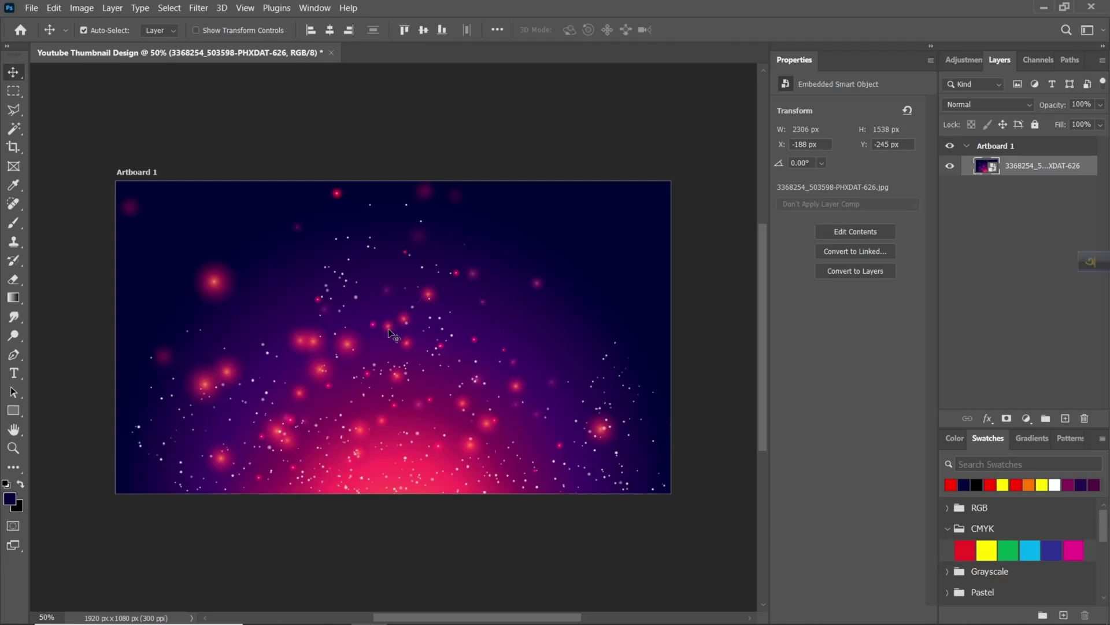
Step: Zoom in on the 1920×1080 artboard and start placing the bokeh background image
scroll(387, 334, "up", 1)
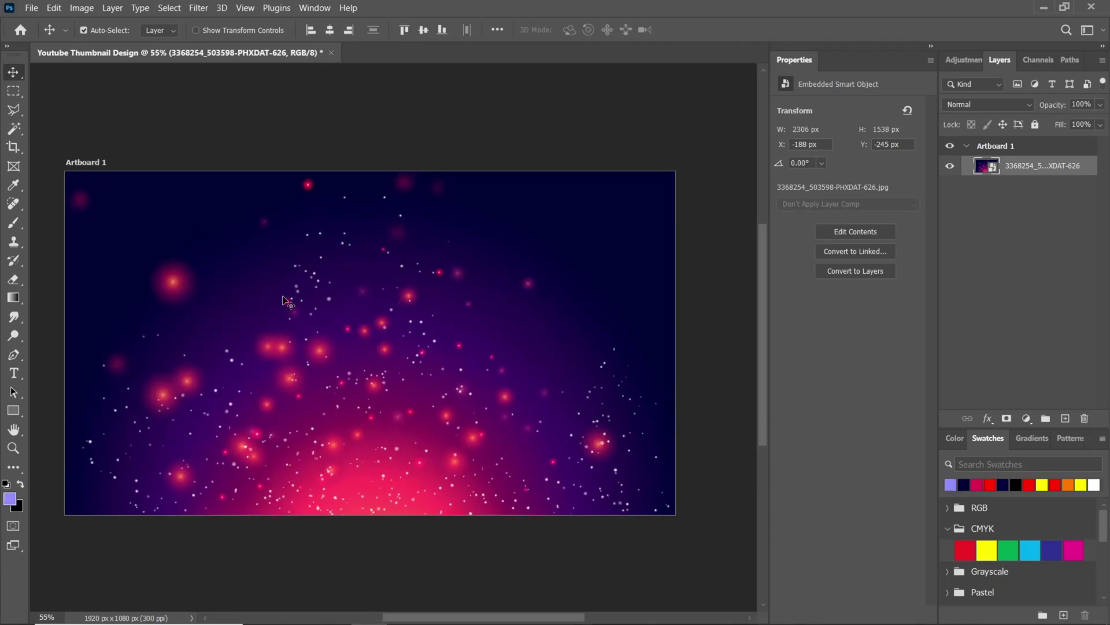
left_click(31, 11)
Step: Place the blonde woman photo on the artboard as an embedded image
left_click(64, 282)
left_click(638, 147)
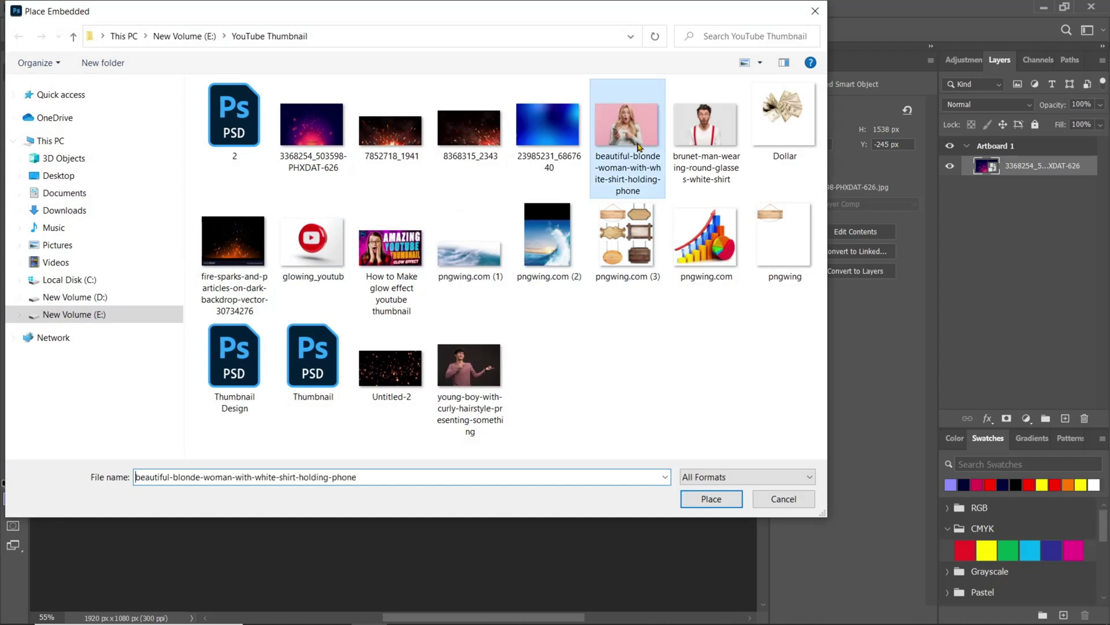
left_click(702, 503)
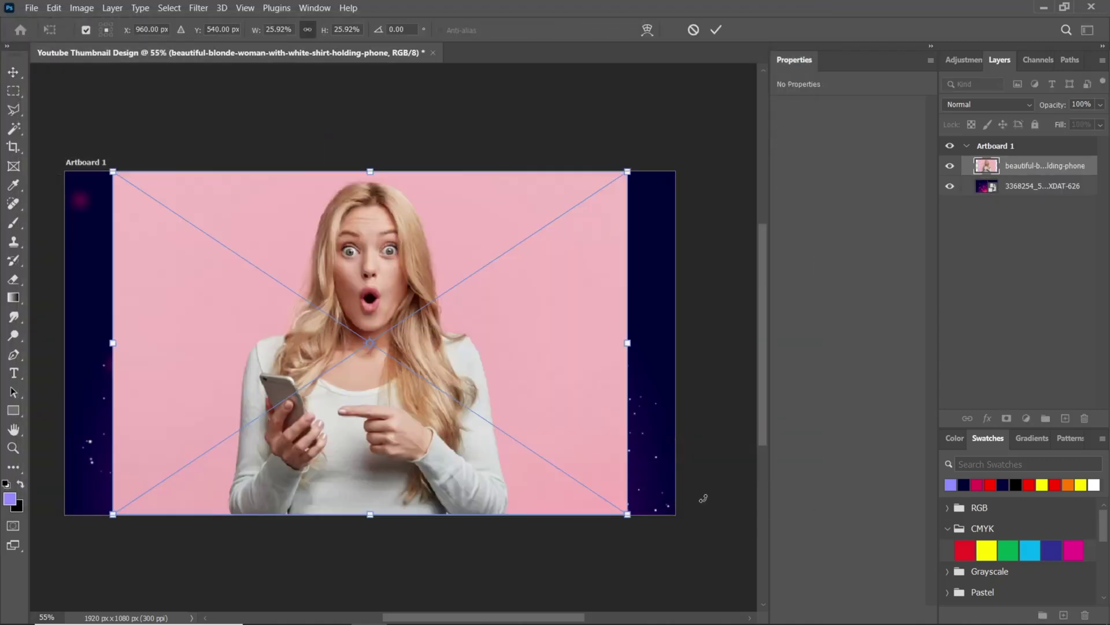
key("Return")
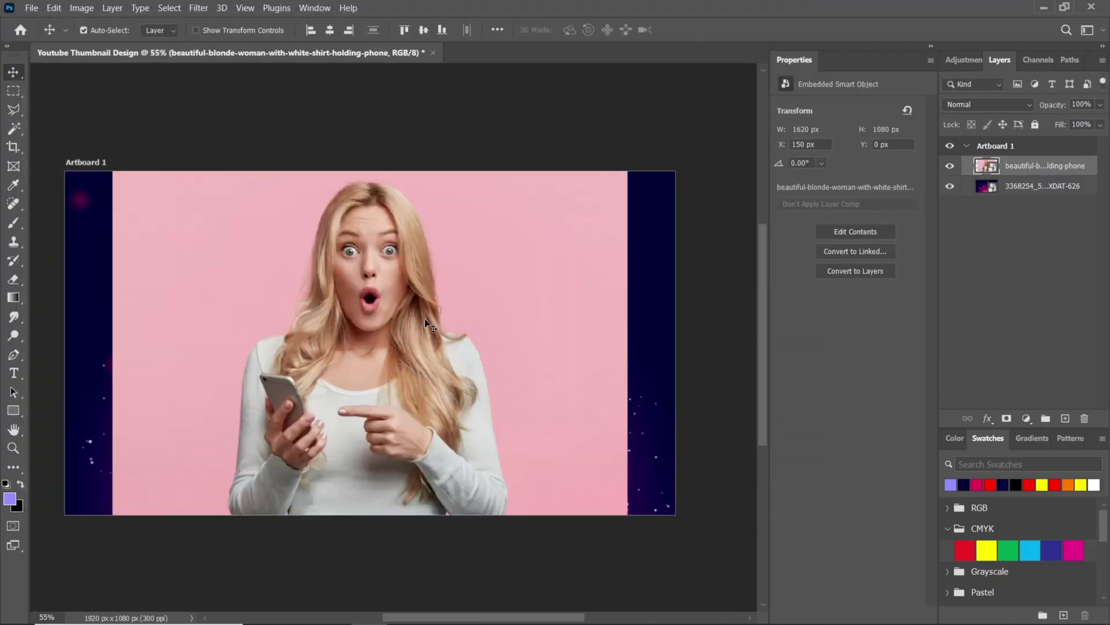
Step: Select the woman as subject, mask out the pink backdrop, and convert her to a smart object
left_click(168, 7)
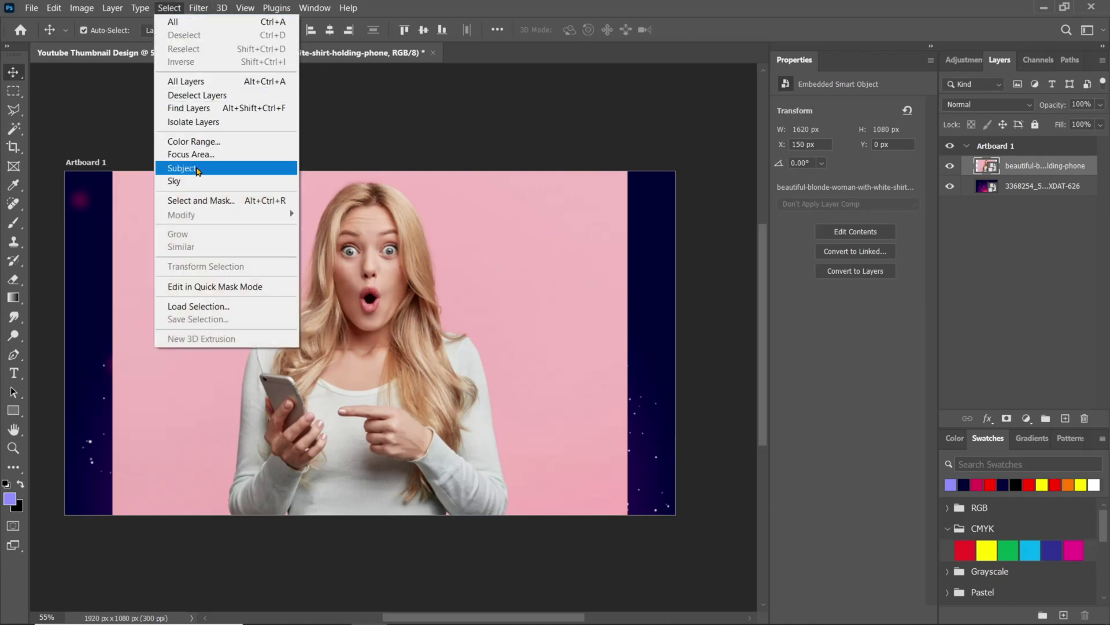
left_click(185, 168)
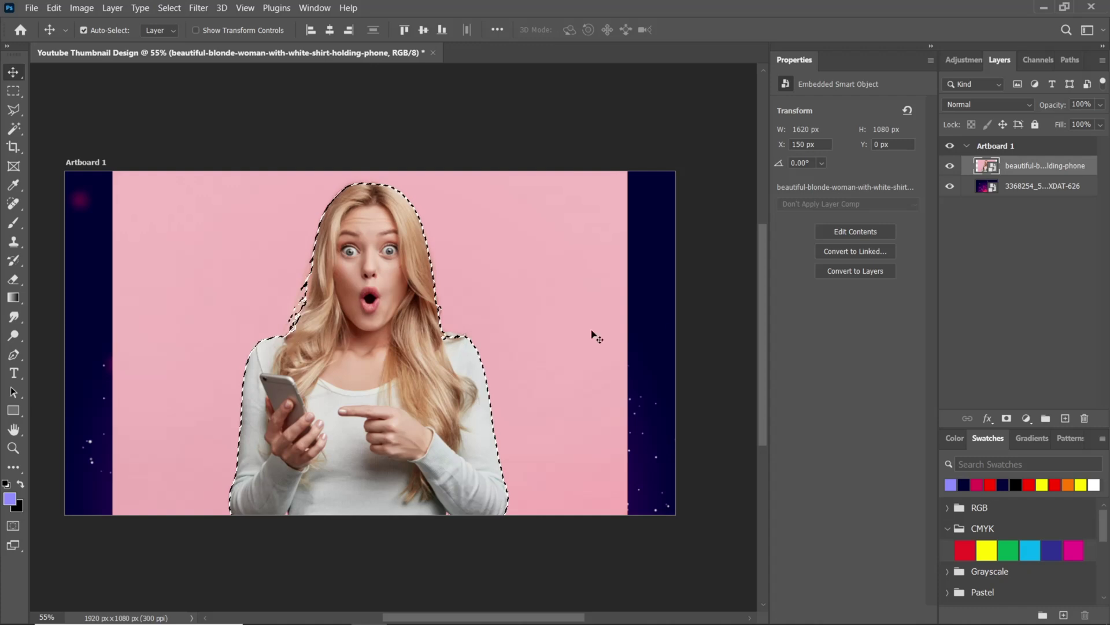
left_click(1007, 419)
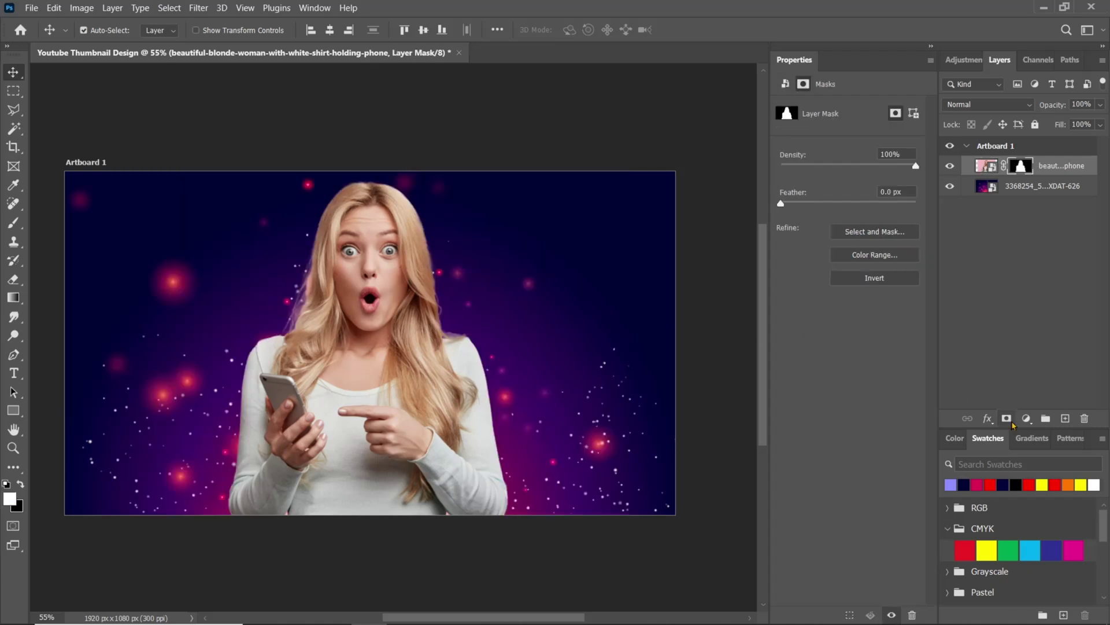
right_click(1084, 163)
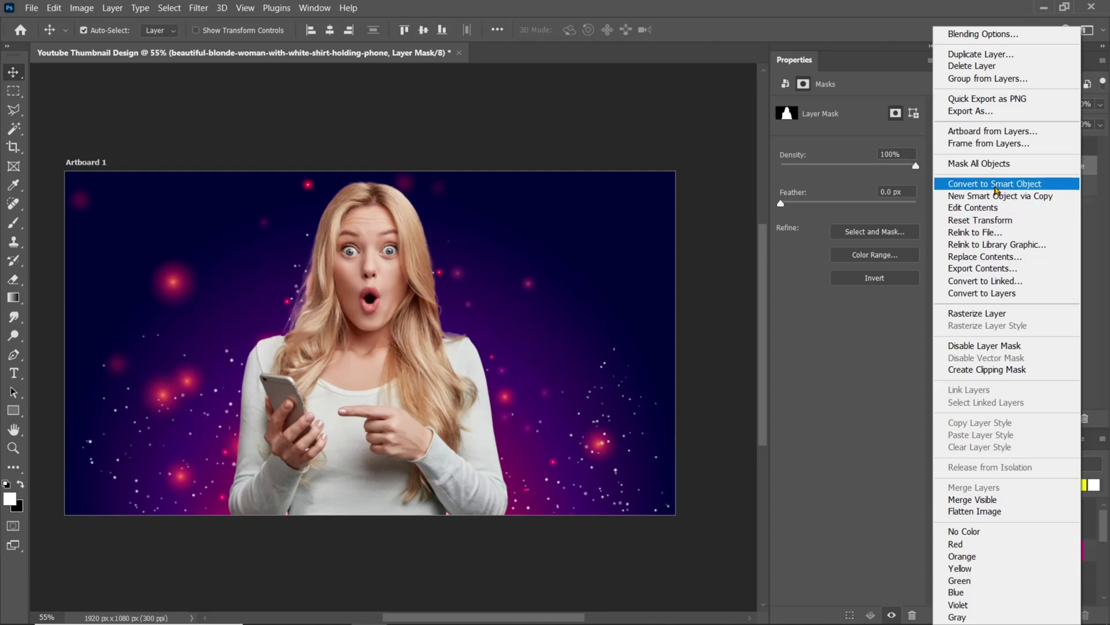
left_click(995, 185)
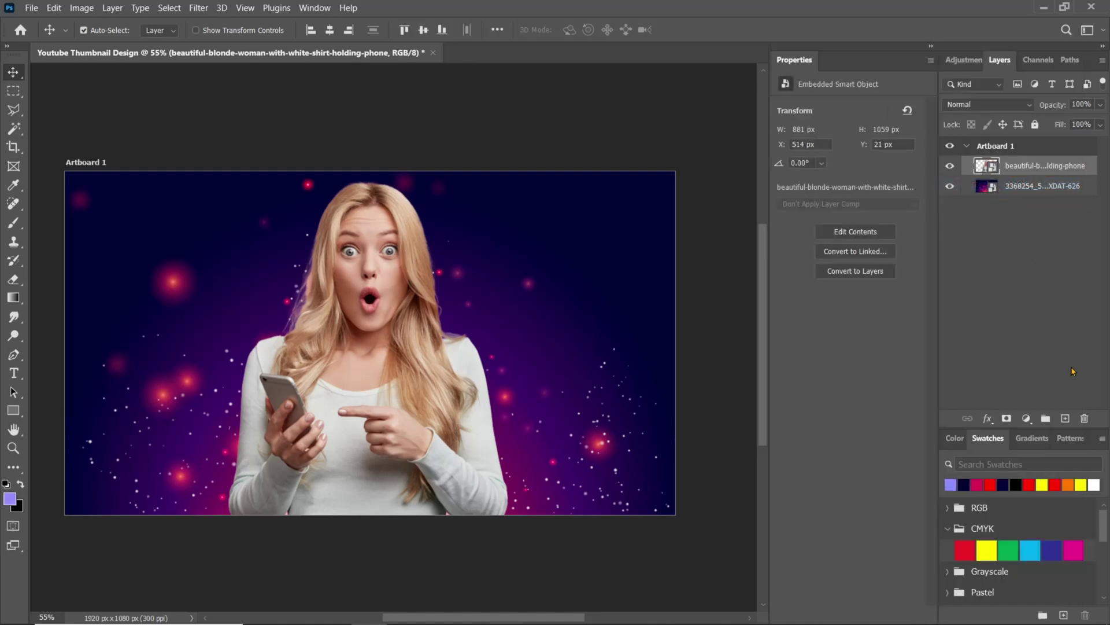
Step: Scale the woman to about 124%, rotate her -6.9°, move her right, and add an empty layer above
key("ctrl+t")
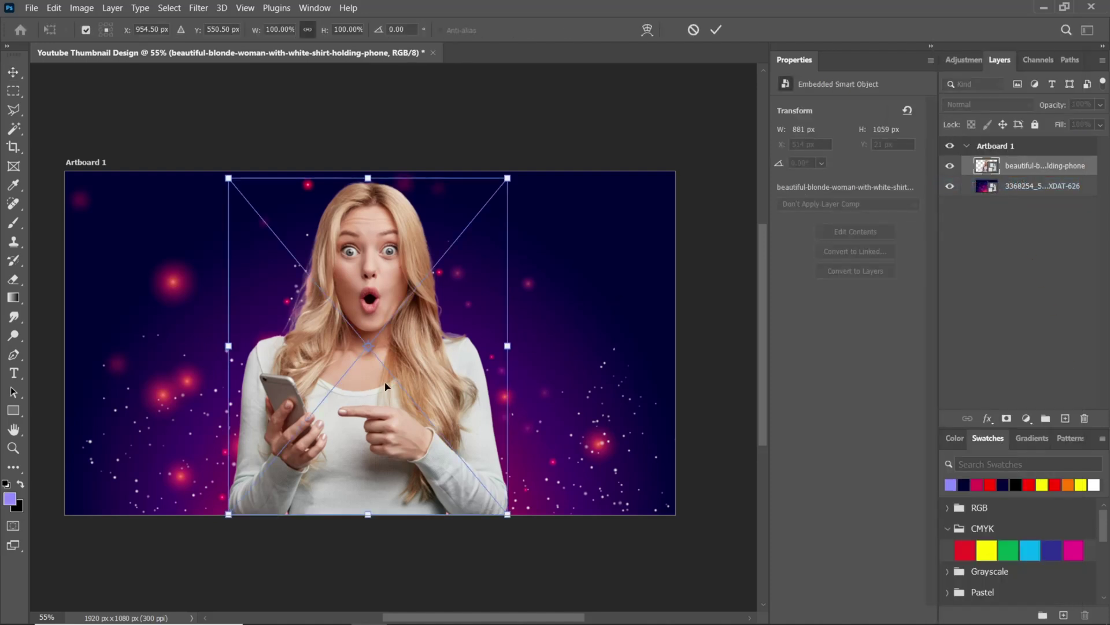
left_click_drag(401, 460, 572, 418)
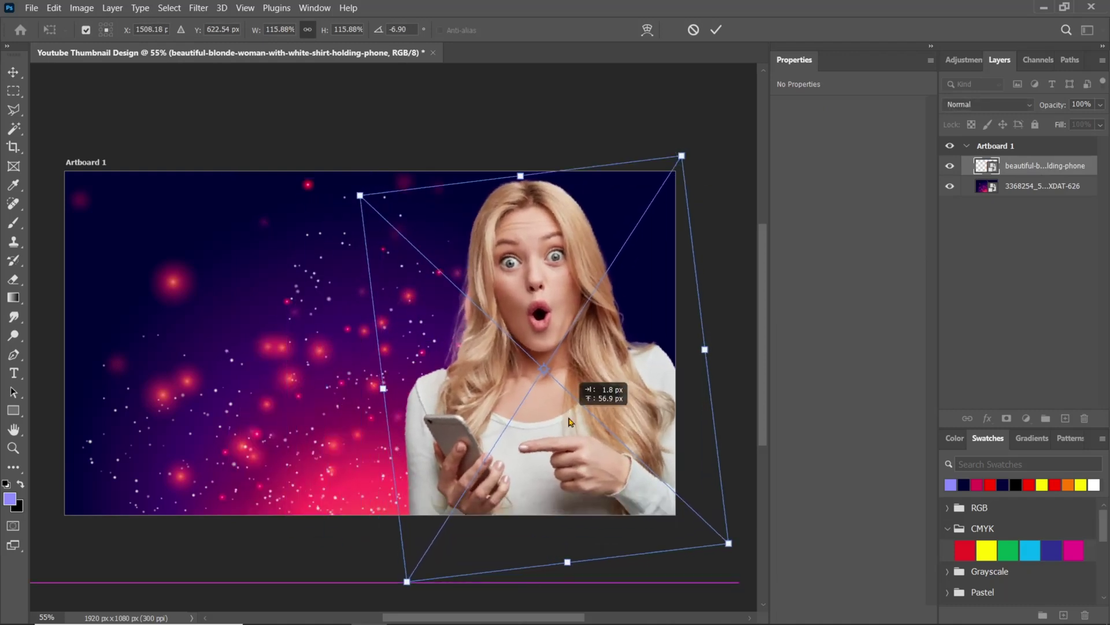
left_click_drag(567, 559, 583, 596)
left_click_drag(574, 491, 582, 492)
key("Return")
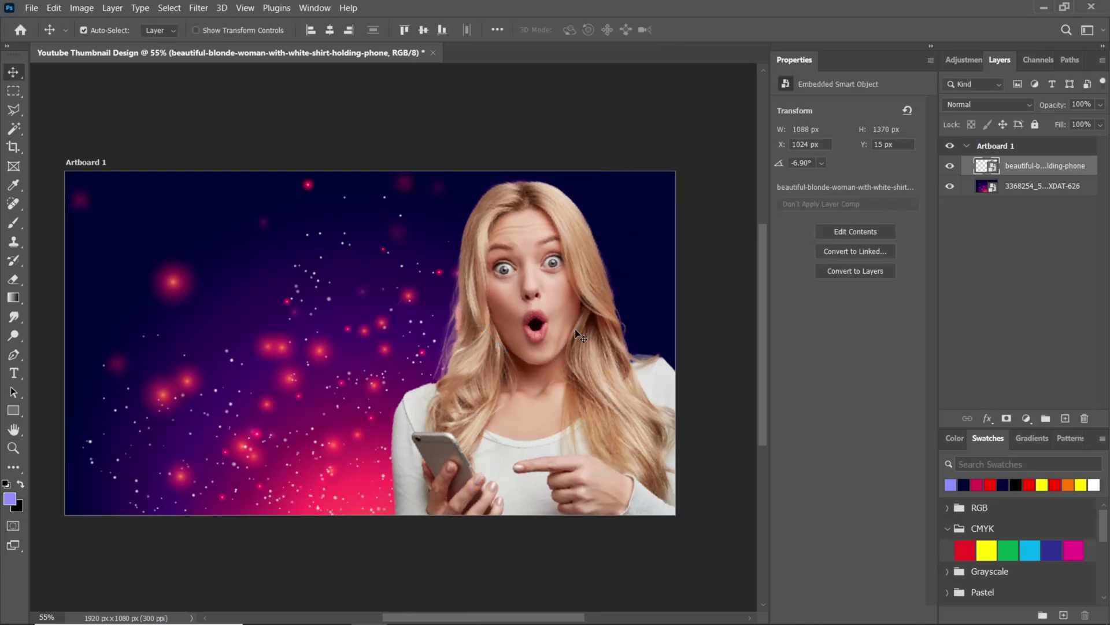
left_click(1066, 418)
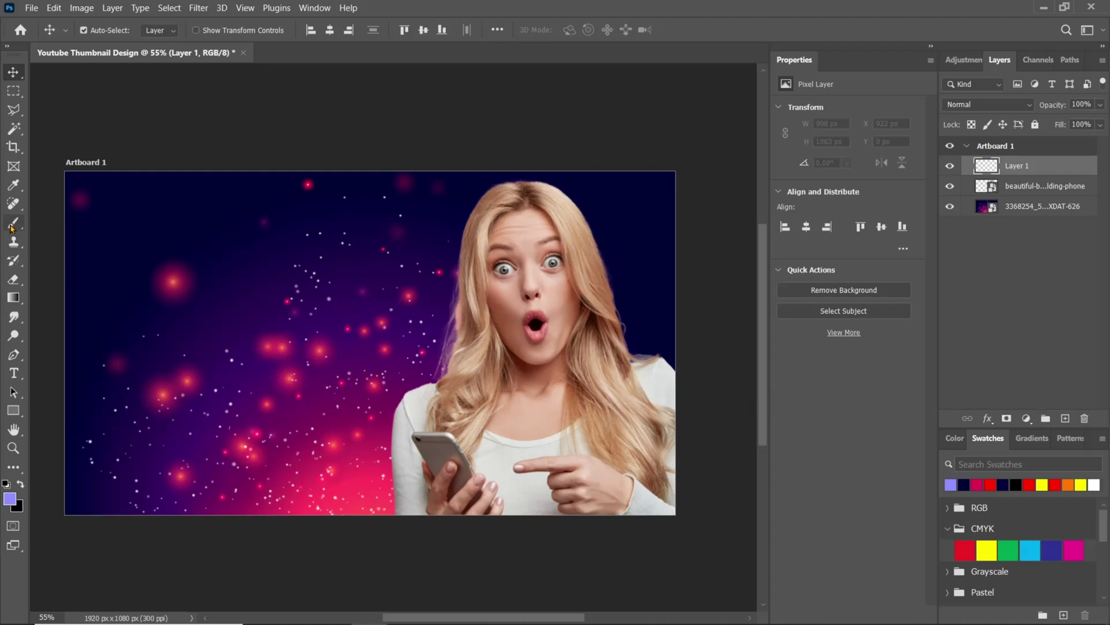
Step: Set up a size 100 brush with #5e5ef7 blue-violet as the foreground colour
left_click(13, 223)
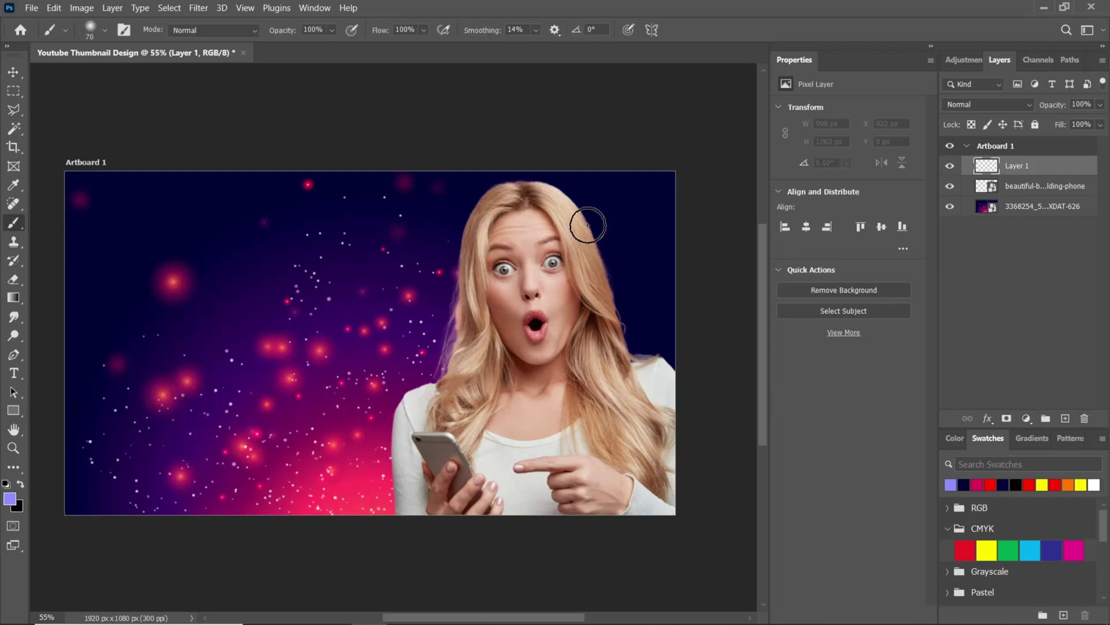
left_click(587, 208, "alt")
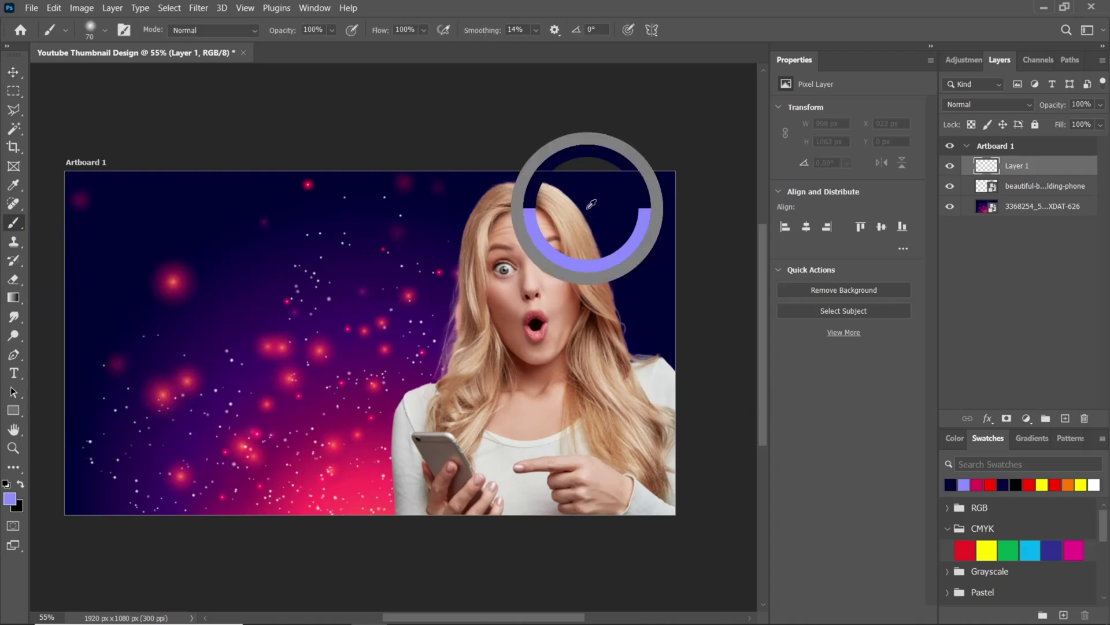
left_click(12, 501)
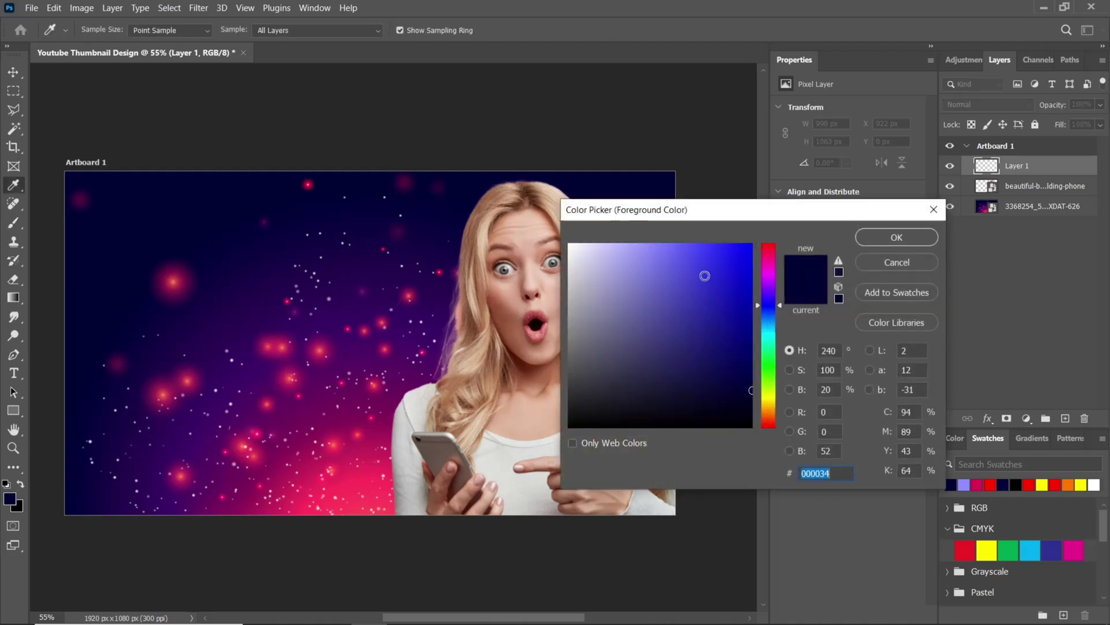
left_click(691, 279)
left_click_drag(690, 271, 684, 250)
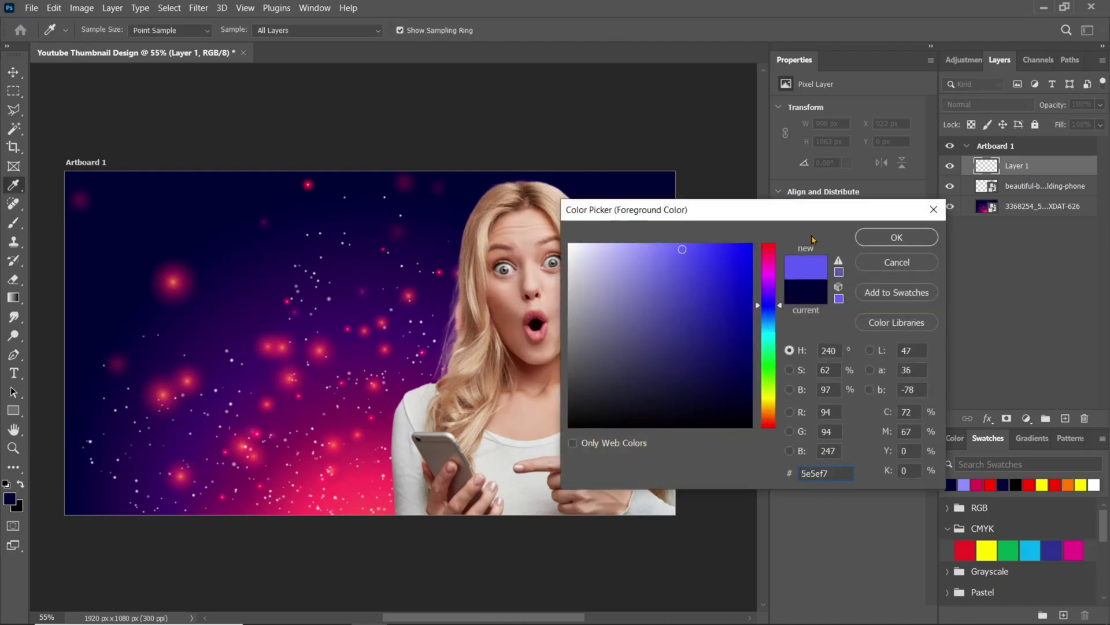
left_click(882, 237)
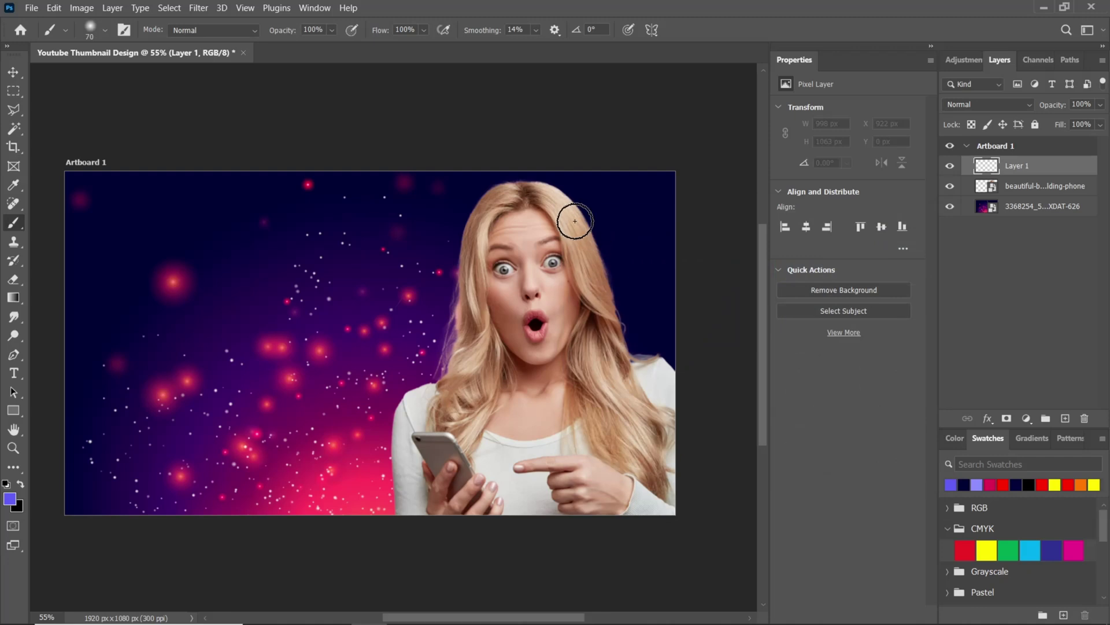
key("bracketright")
key("bracketright")
Step: Clip Layer 1 to the woman and paint blue-violet along the right side of her hair
right_click(1047, 172)
left_click(958, 338)
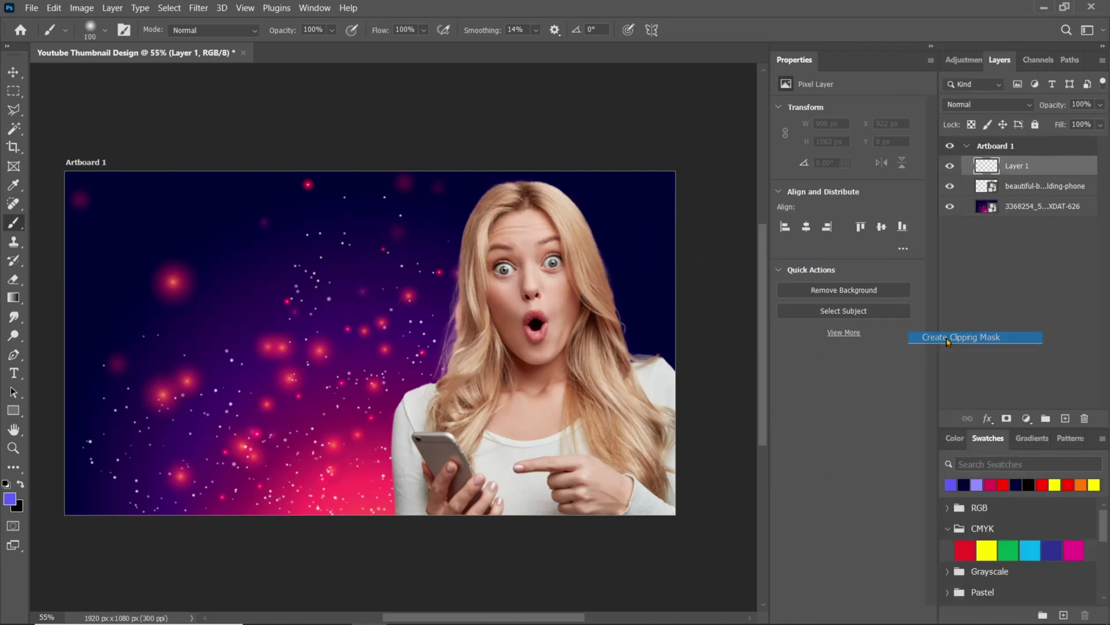
mouse_move(565, 178)
left_mouse_down()
mouse_move(586, 230)
mouse_move(627, 354)
mouse_move(659, 362)
mouse_move(695, 429)
left_mouse_up()
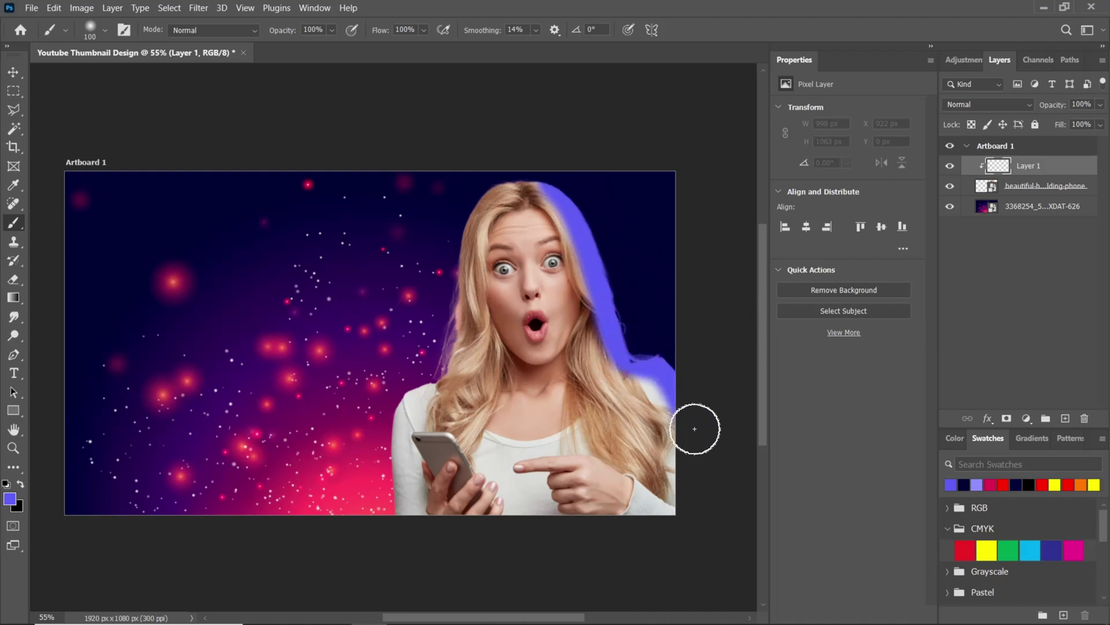
left_click(1013, 109)
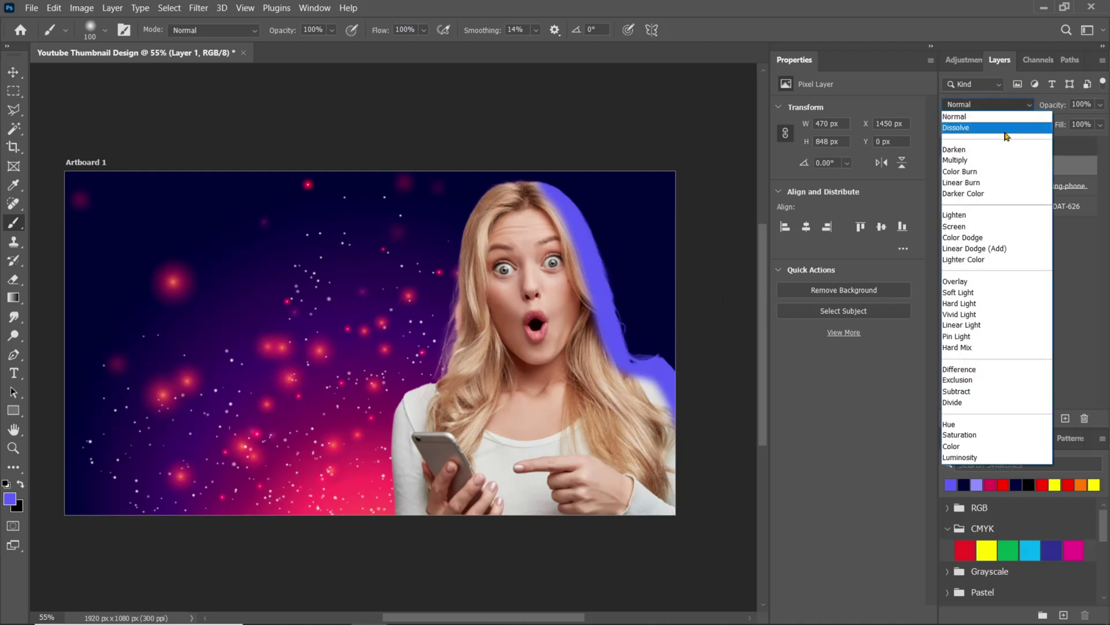
Step: Set Layer 1 to Soft Light and paint purple over the top and right of her hair
left_click(959, 292)
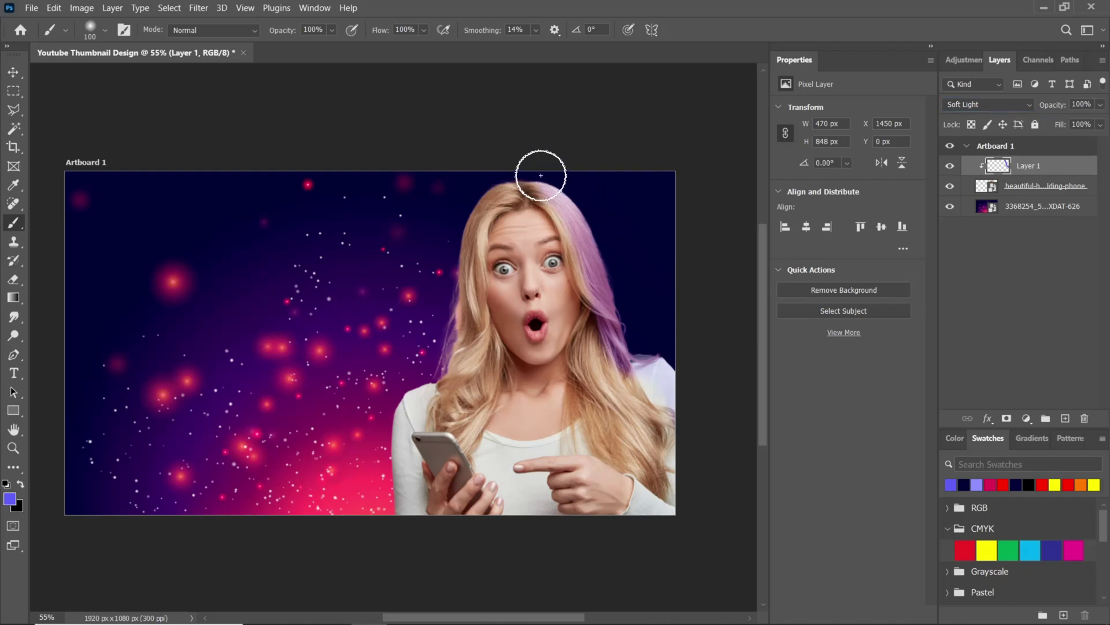
left_click_drag(540, 173, 521, 161)
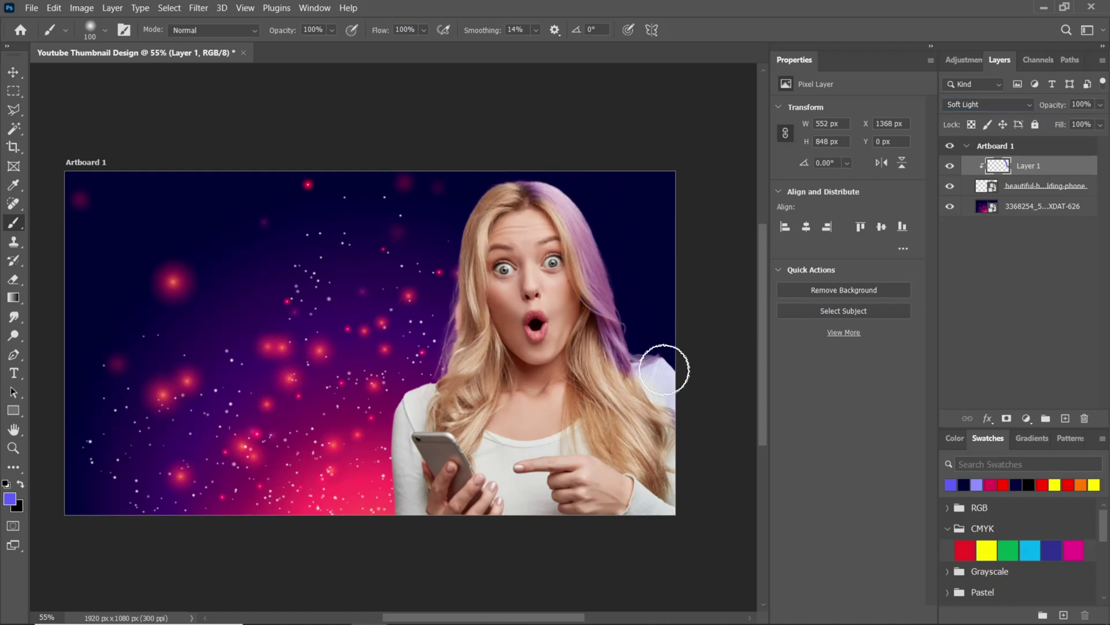
mouse_move(603, 337)
left_mouse_down()
mouse_move(590, 363)
mouse_move(653, 495)
left_mouse_up()
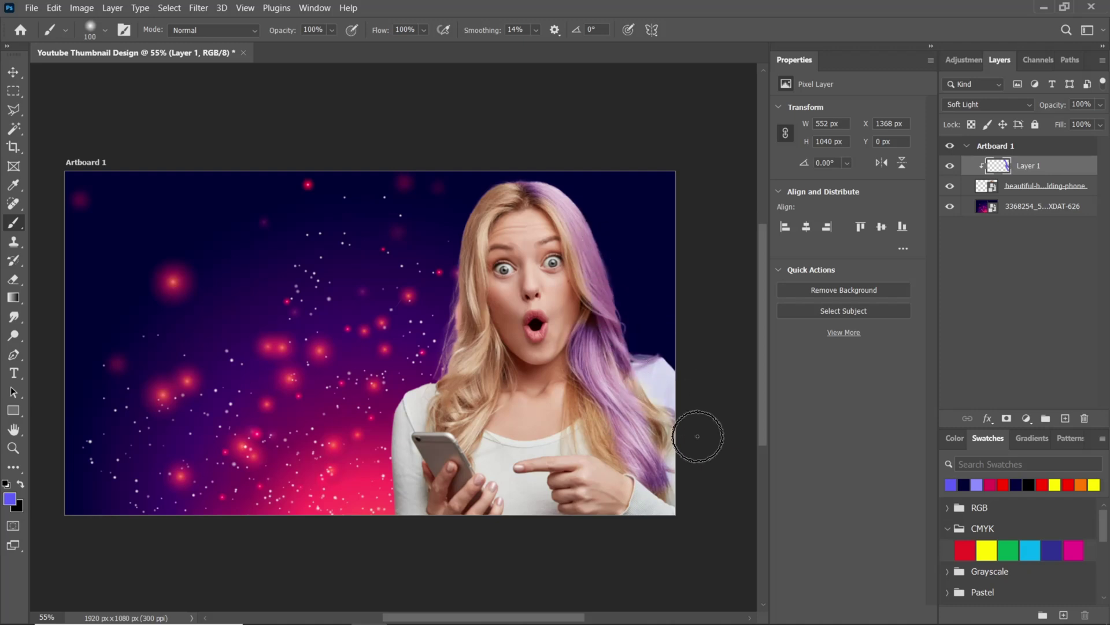
Step: Paint sampled crimson-pink over the top and left hair strands and down the shoulder
left_click(416, 289, "alt")
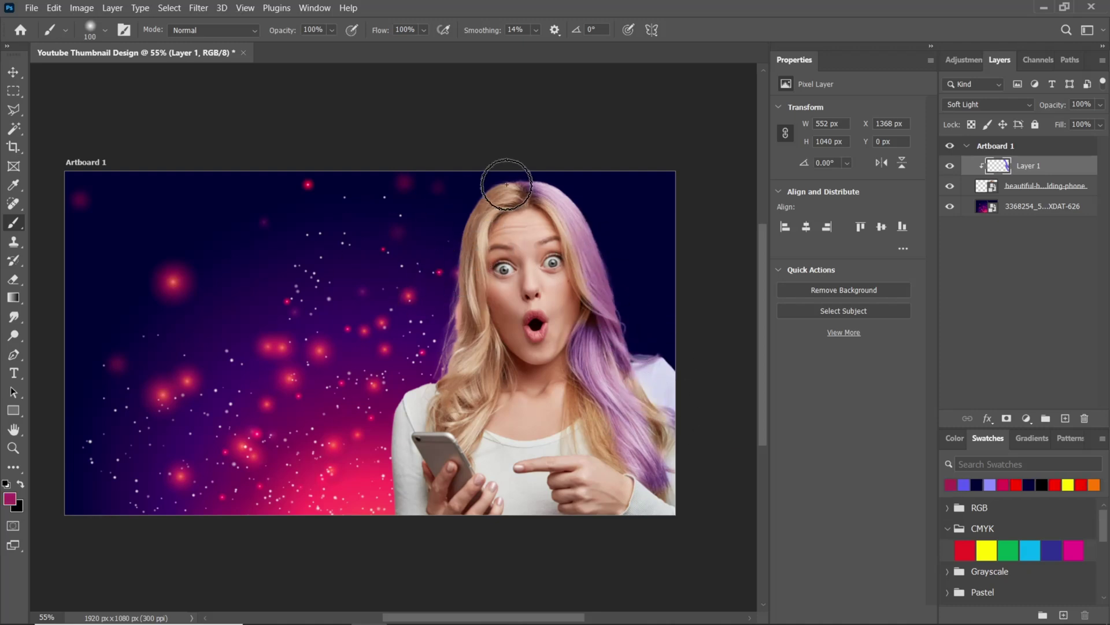
mouse_move(503, 181)
left_mouse_down()
mouse_move(483, 202)
mouse_move(437, 358)
mouse_move(424, 327)
left_mouse_up()
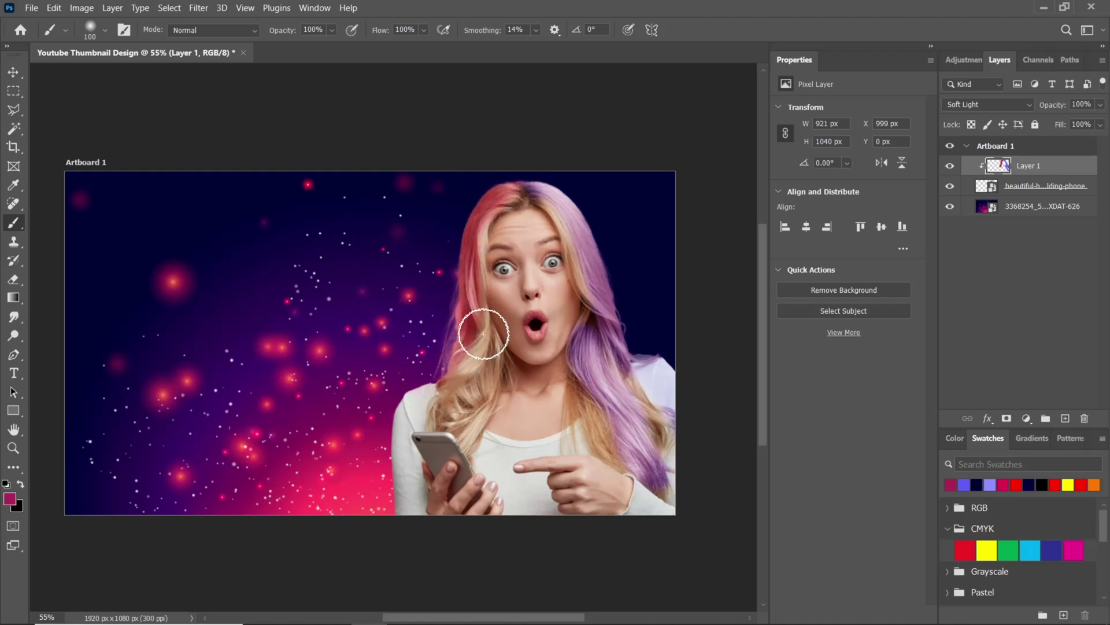
mouse_move(484, 353)
left_mouse_down()
mouse_move(472, 391)
mouse_move(431, 432)
mouse_move(416, 382)
mouse_move(415, 408)
mouse_move(392, 417)
left_mouse_up()
left_click_drag(422, 379, 382, 520)
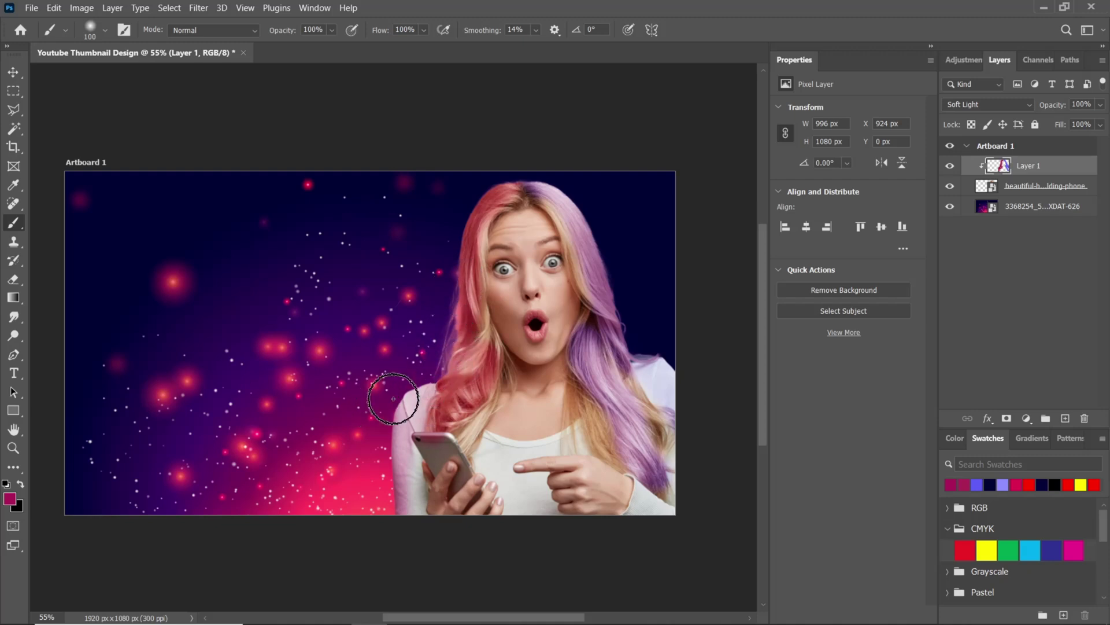
left_click_drag(384, 396, 402, 403)
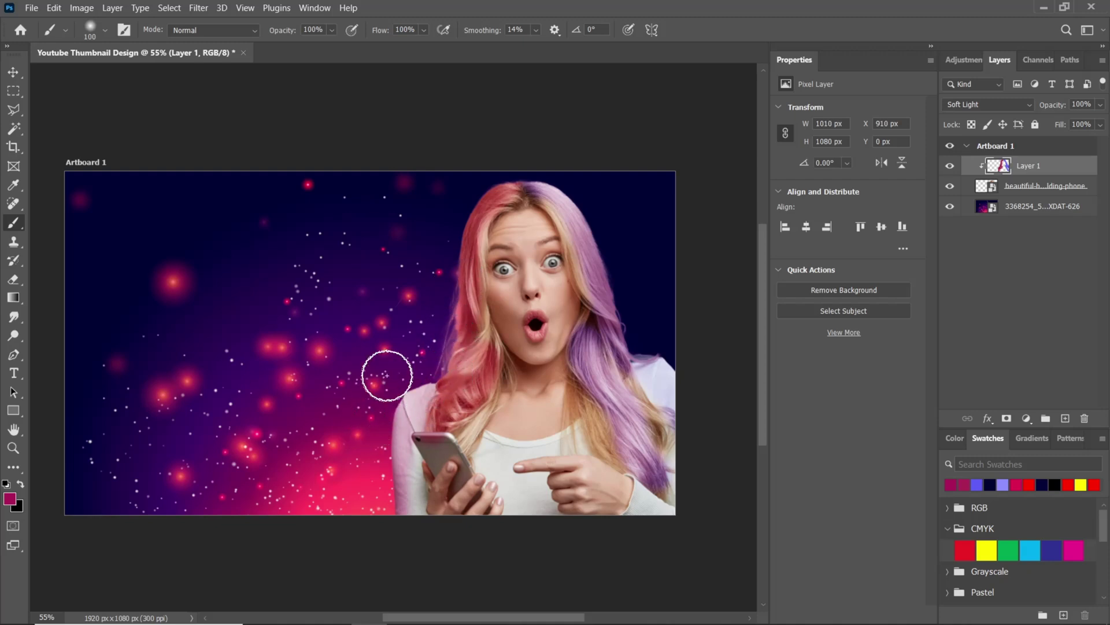
left_click_drag(375, 459, 398, 481)
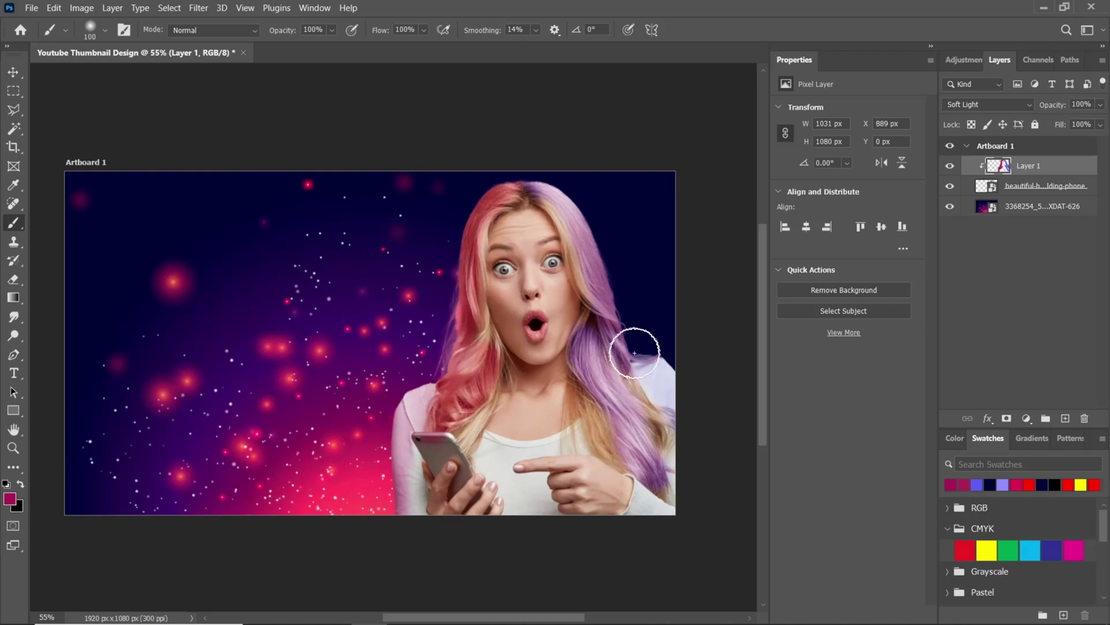
Step: Paint lavender over the right side of her hair and nudge the layer slightly
left_click(613, 330, "alt")
left_click_drag(613, 330, 639, 343)
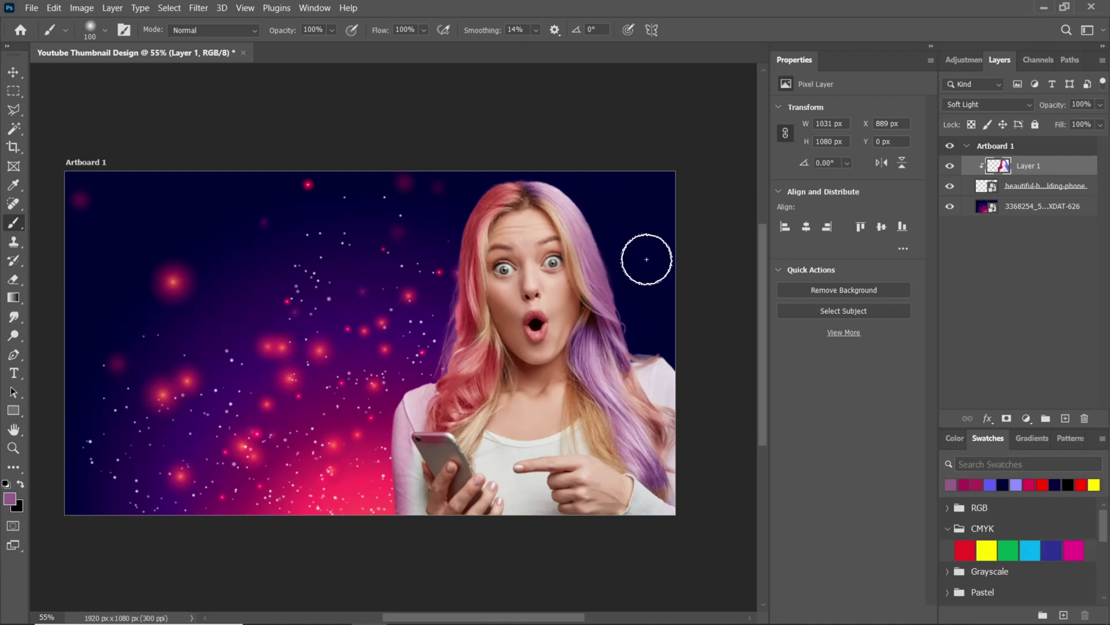
left_click(12, 73)
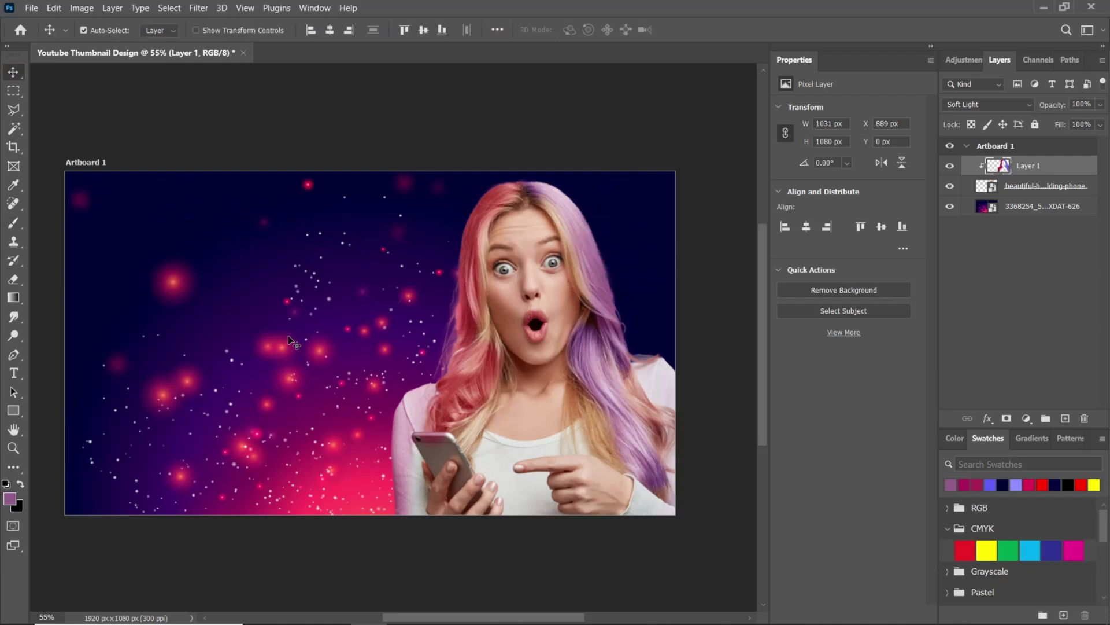
left_click_drag(295, 346, 317, 344)
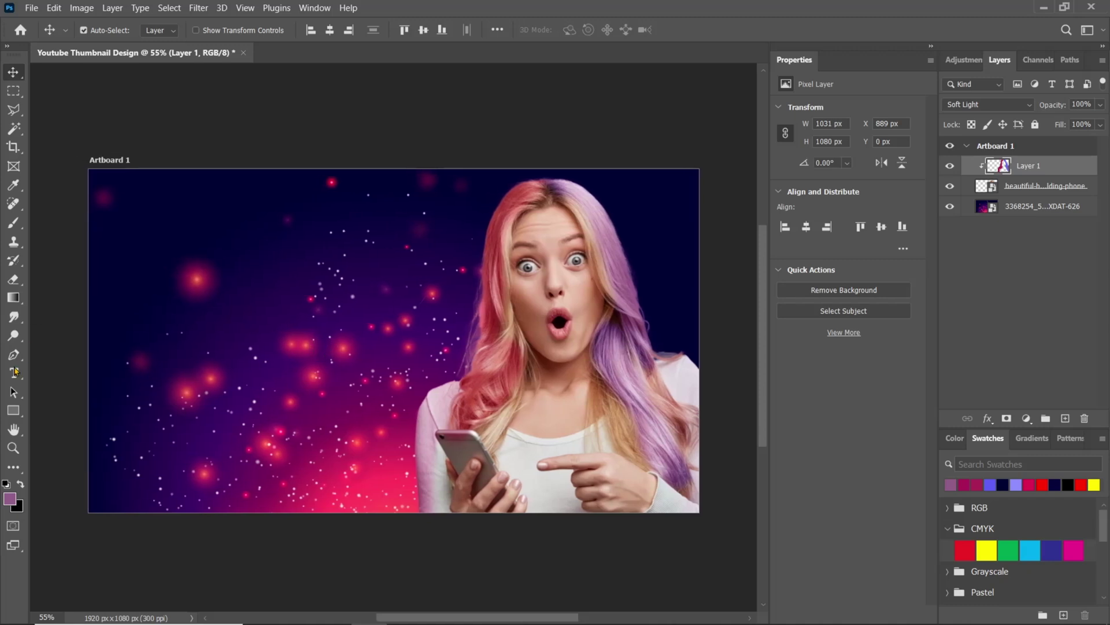
left_click(14, 373)
Step: Type YOUTUBE in the upper left in yellow Burbank Big Condensed
left_click(223, 231)
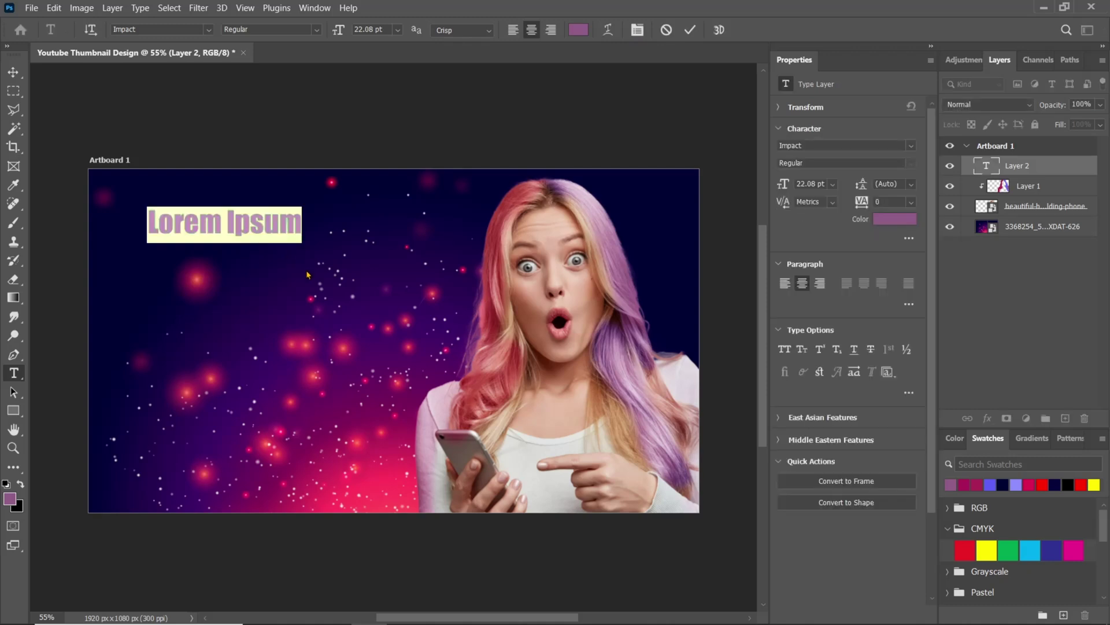
key("BackSpace")
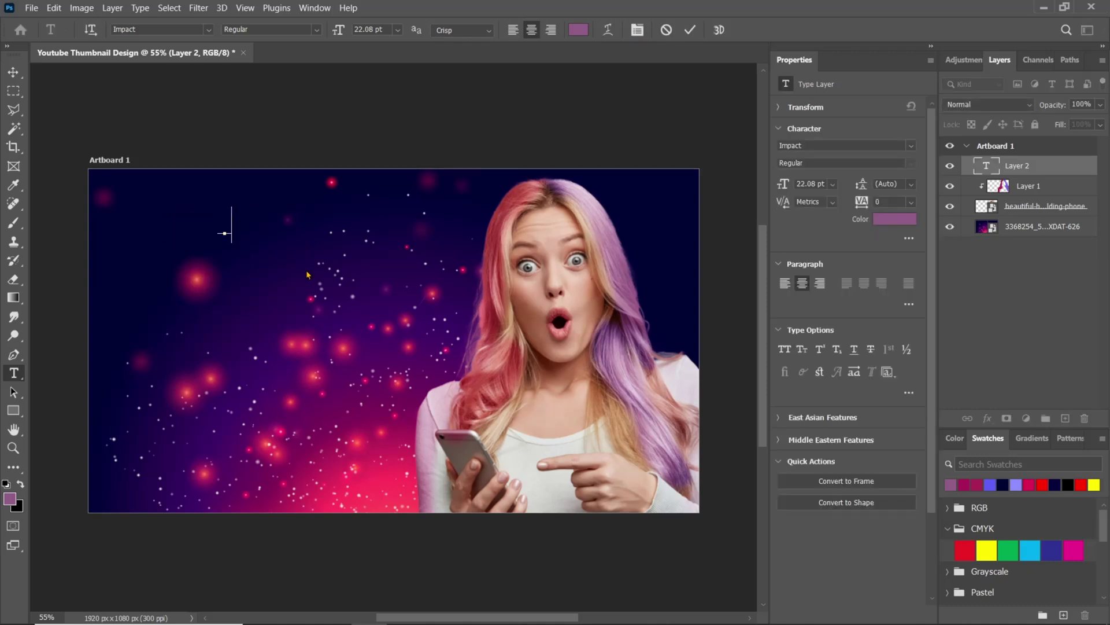
type("YOUTUBE")
left_click(690, 29)
left_click(895, 218)
left_click(569, 244)
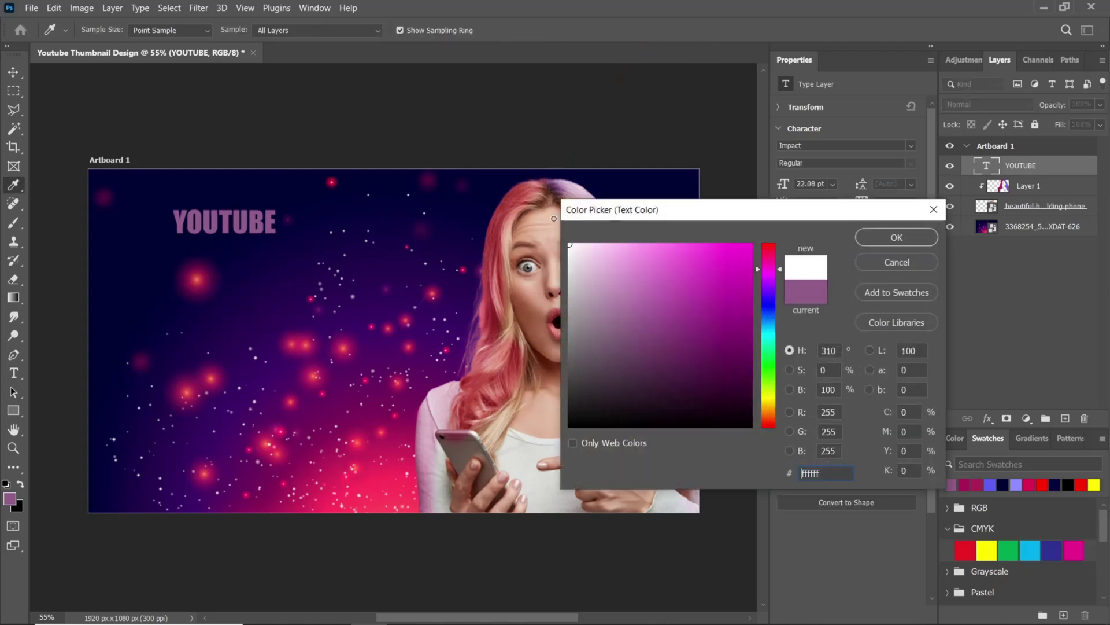
left_click(772, 401)
left_click(751, 245)
left_click(897, 237)
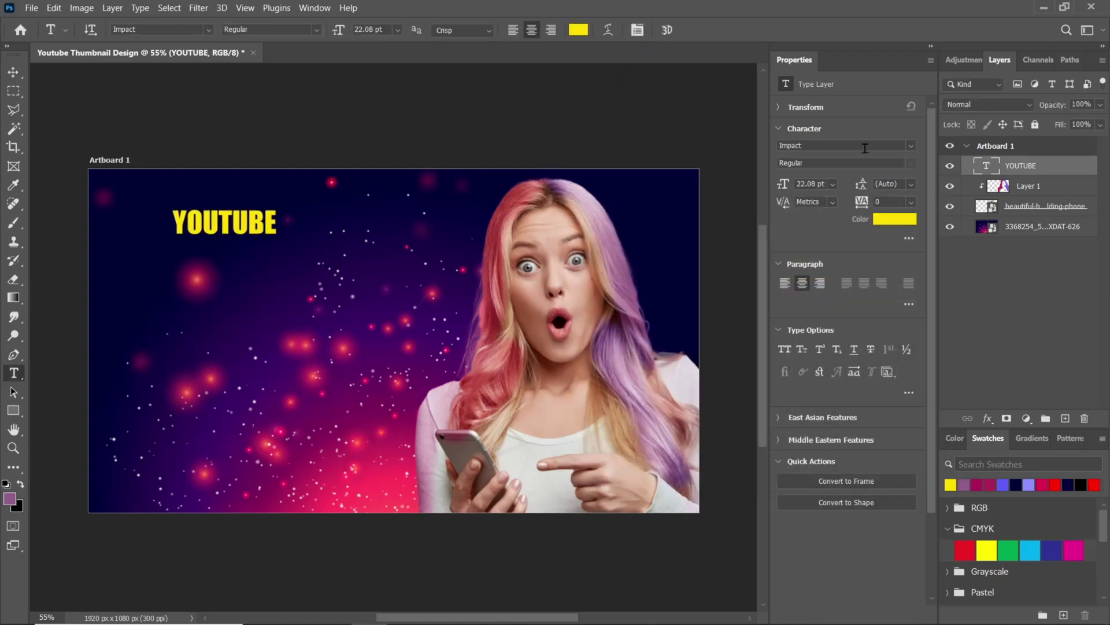
left_click(842, 145)
left_click(850, 217)
Step: Enlarge the YOUTUBE title across the upper left of the thumbnail
key("ctrl+t")
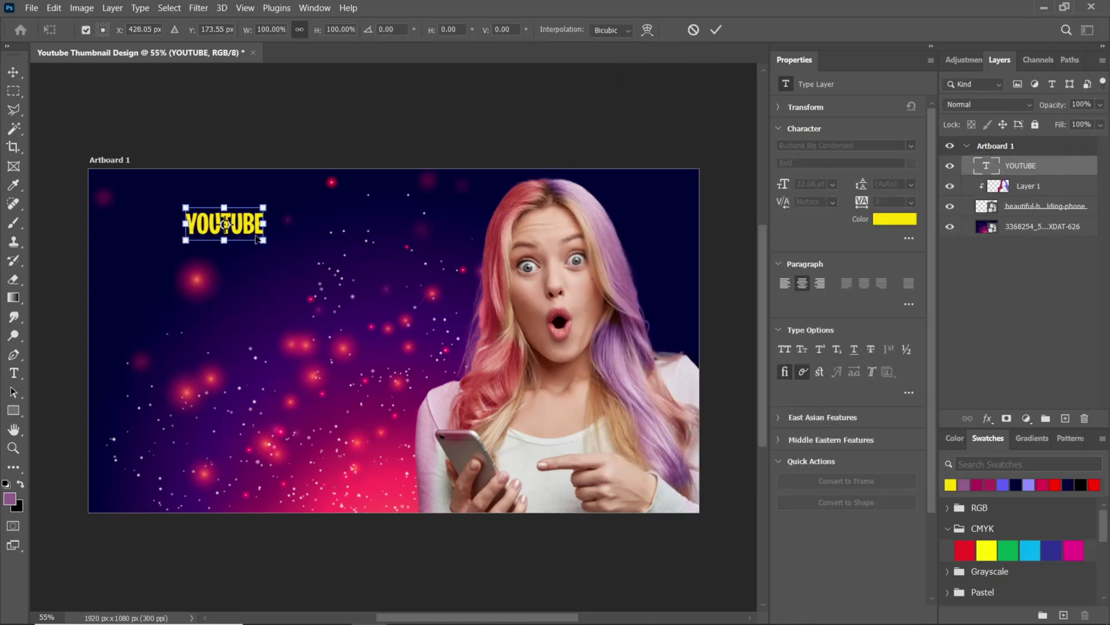
left_click_drag(266, 237, 282, 289)
left_click_drag(414, 311, 458, 317)
key("Return")
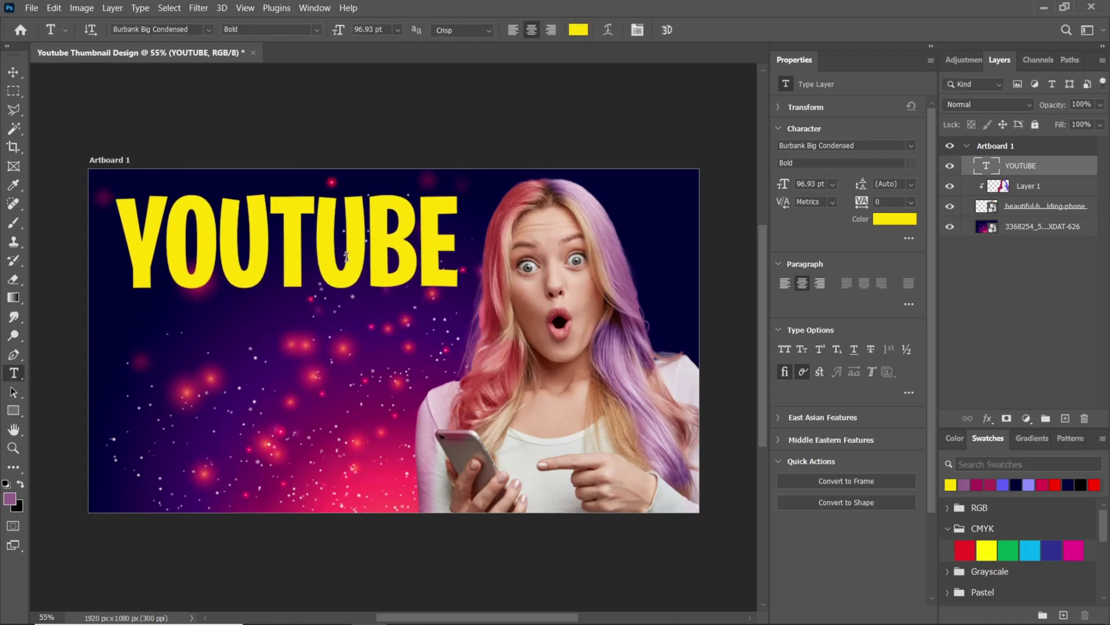
Step: Duplicate YOUTUBE below it and change the copy's text to THUMBNAIL
left_click_drag(347, 257, 352, 382)
left_click(352, 382)
key("ctrl+a")
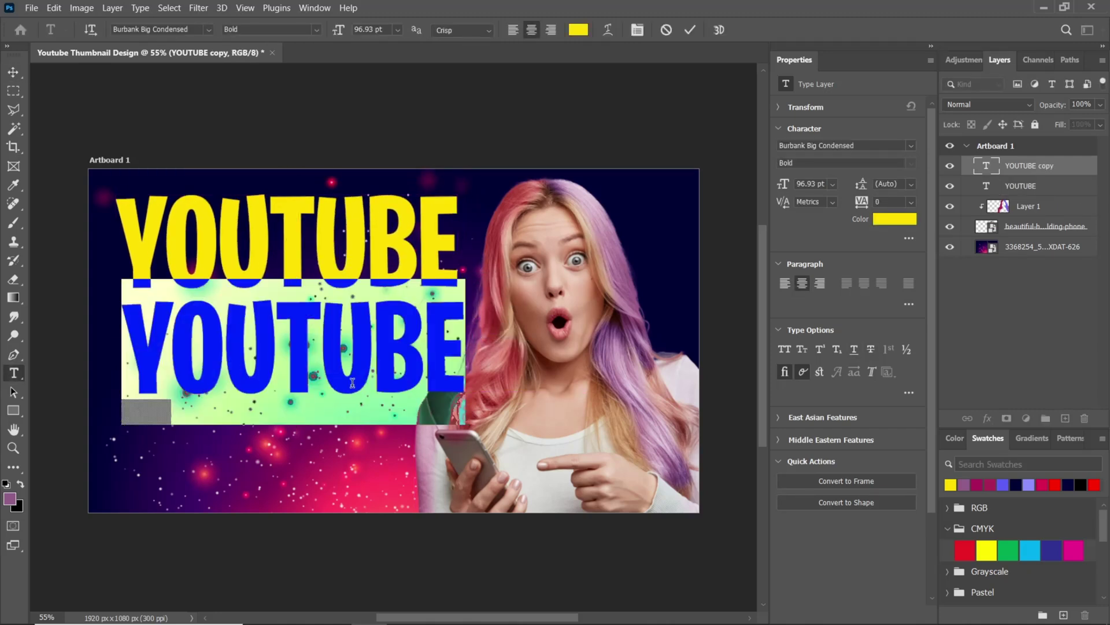
type("THUMBNAIL")
key("ctrl+Return")
Step: Shrink THUMBNAIL and position it just beneath YOUTUBE
key("ctrl+t")
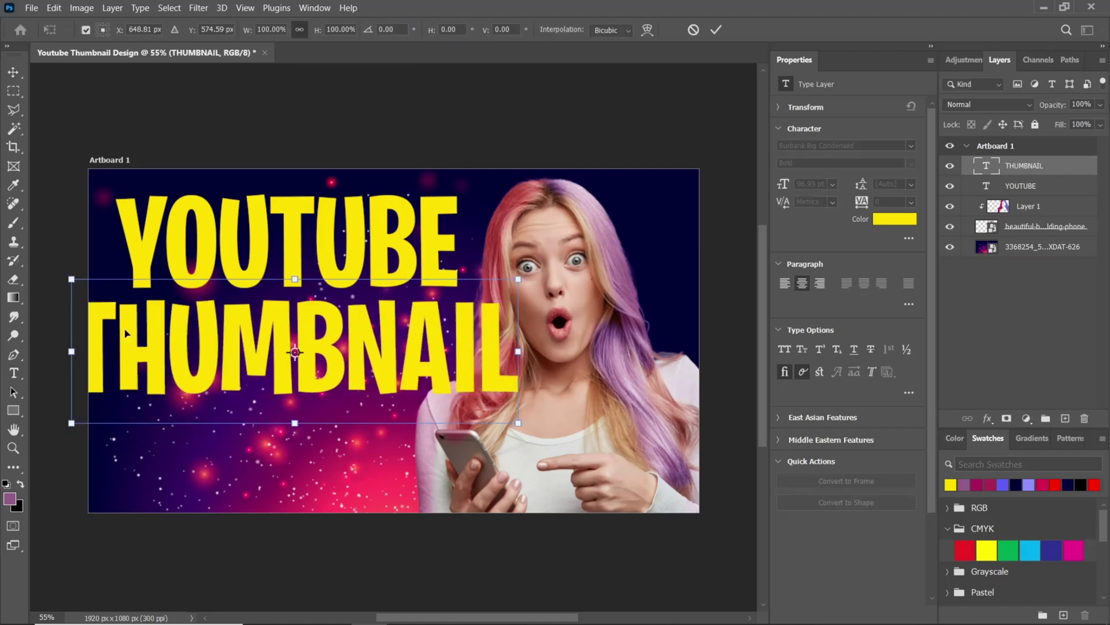
left_click_drag(71, 279, 99, 288)
left_click_drag(252, 359, 259, 359)
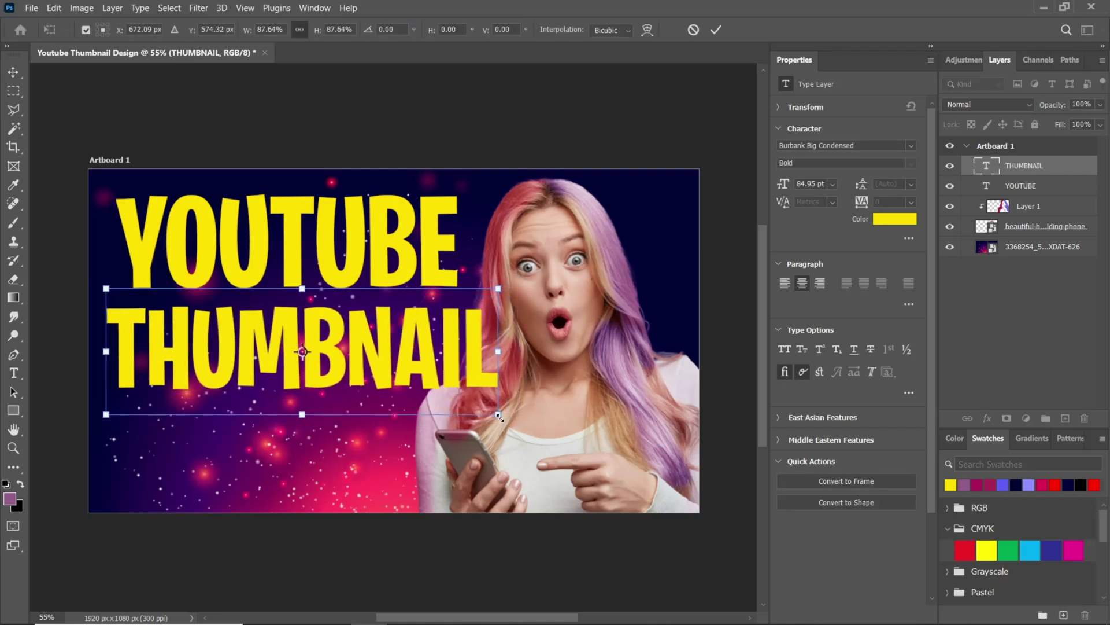
left_click_drag(498, 415, 466, 392)
mouse_move(404, 353)
left_mouse_down()
mouse_move(423, 333)
mouse_move(418, 345)
left_mouse_up()
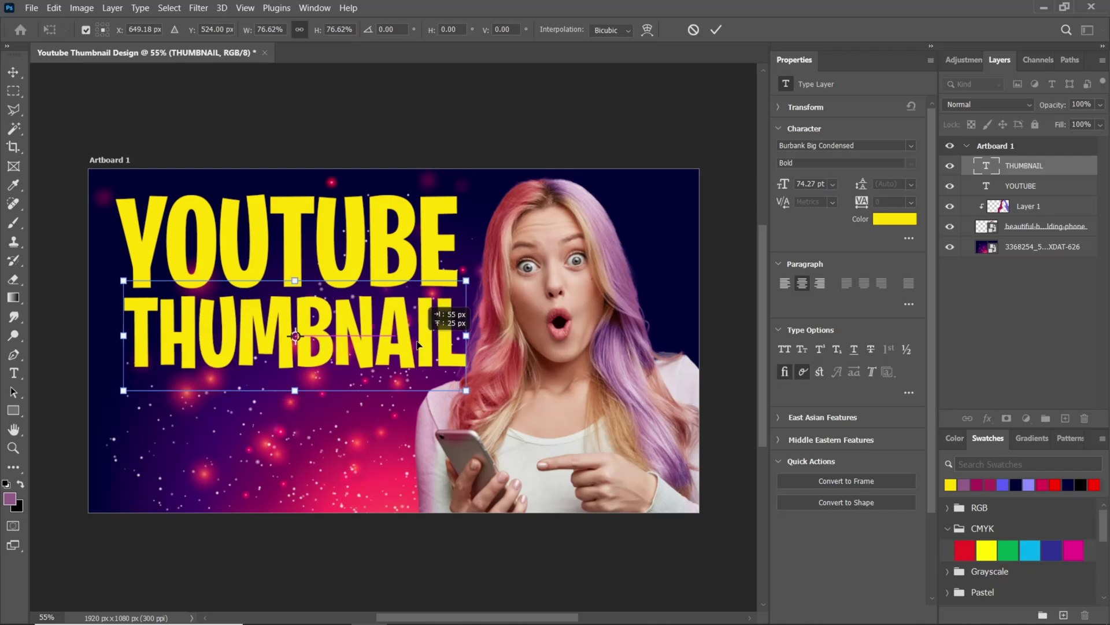
key("Return")
left_click(413, 258)
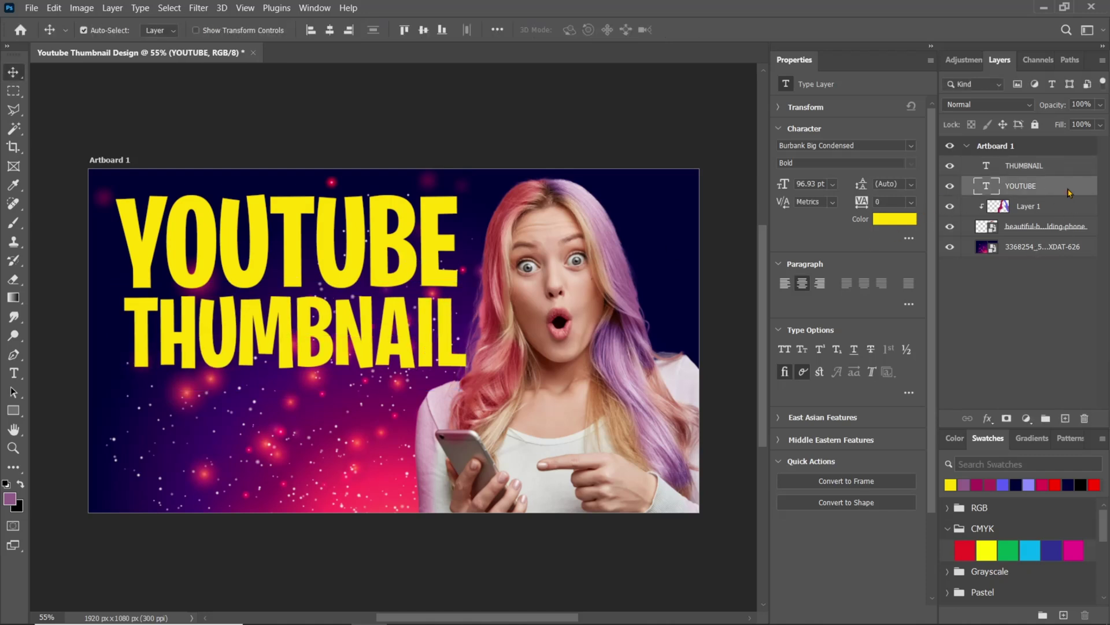
right_click(1069, 193)
Step: Add a Bevel & Emboss effect to the YOUTUBE title
left_click(971, 26)
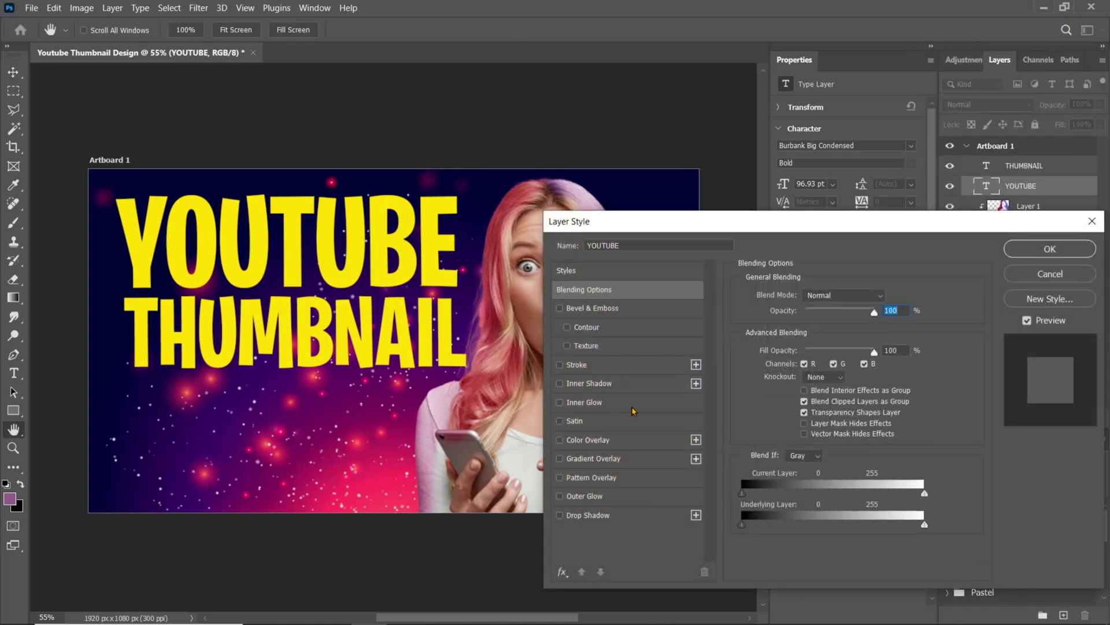
left_click(632, 314)
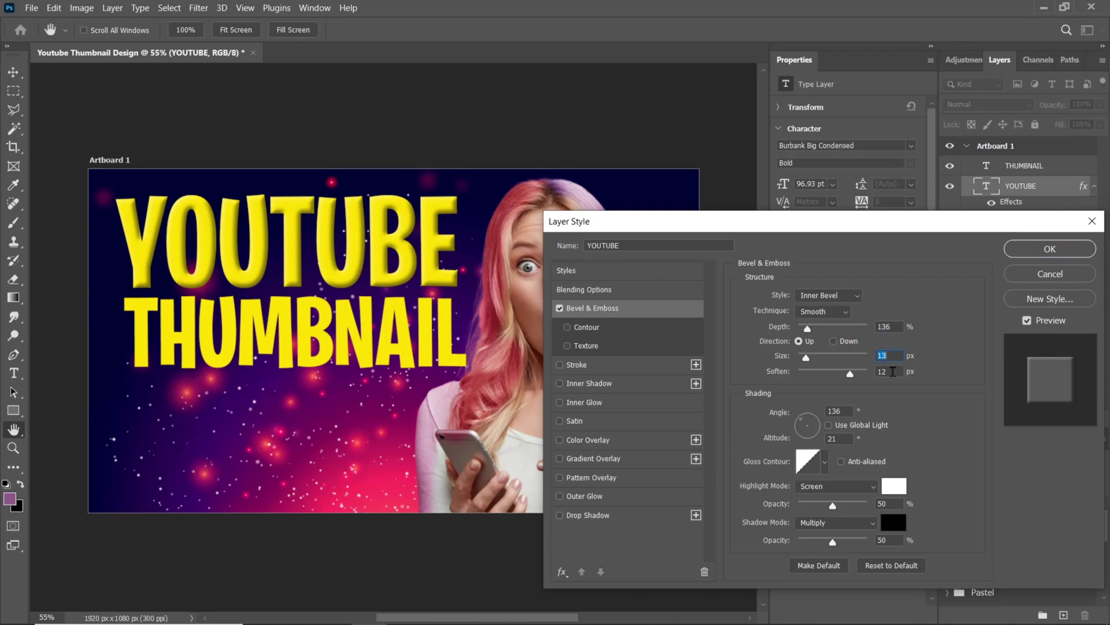
left_click(584, 289)
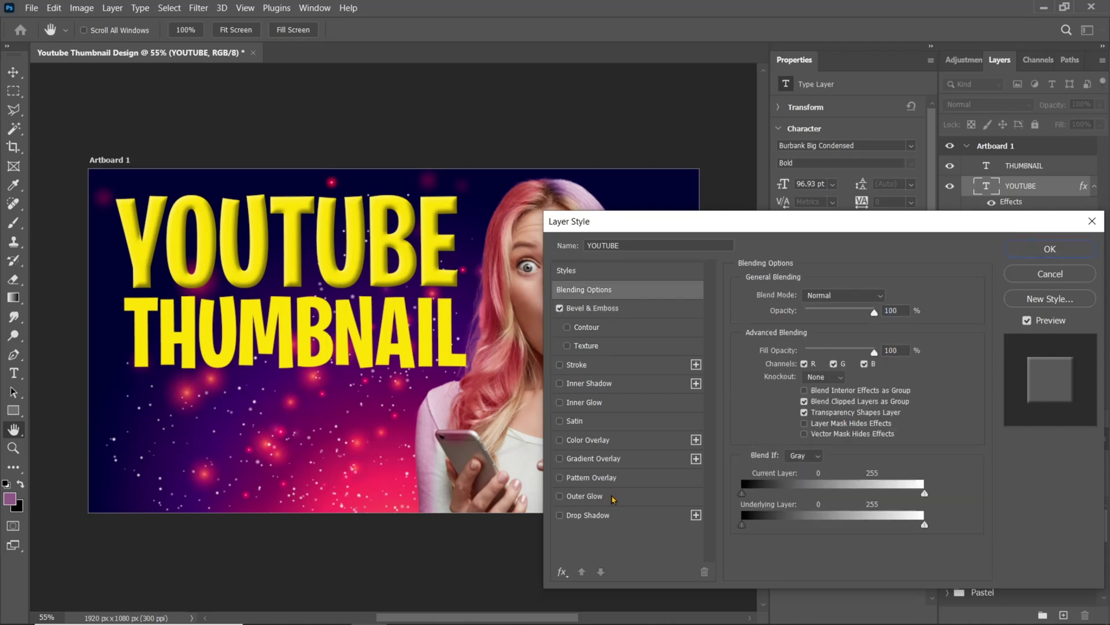
Step: Add an olive #827e08 outer glow to YOUTUBE with reduced opacity
left_click(614, 499)
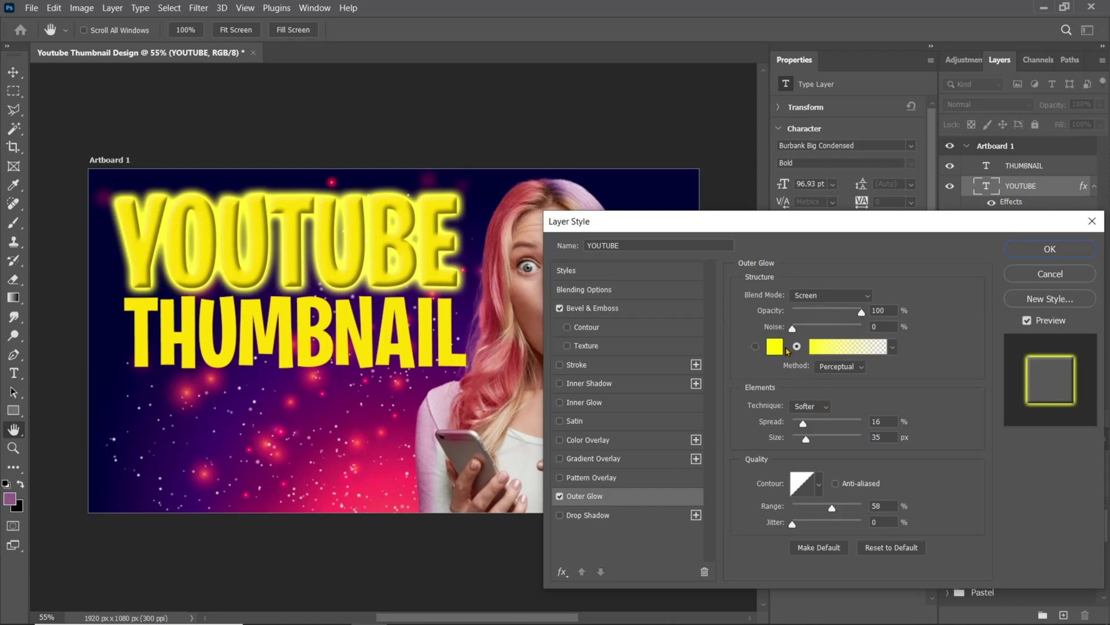
left_click(774, 347)
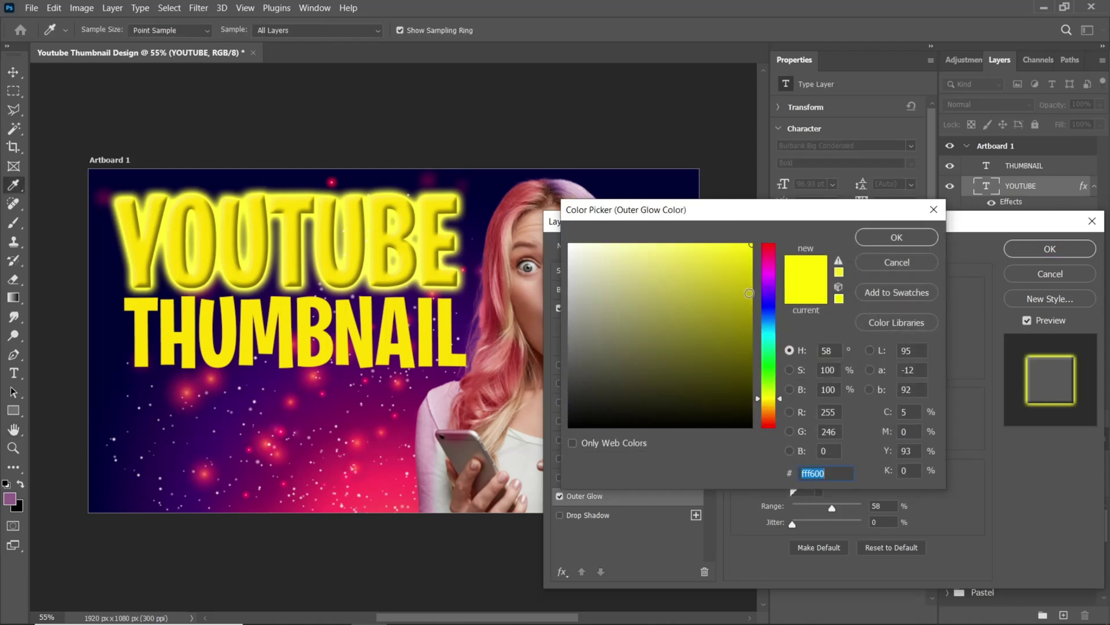
left_click(744, 319)
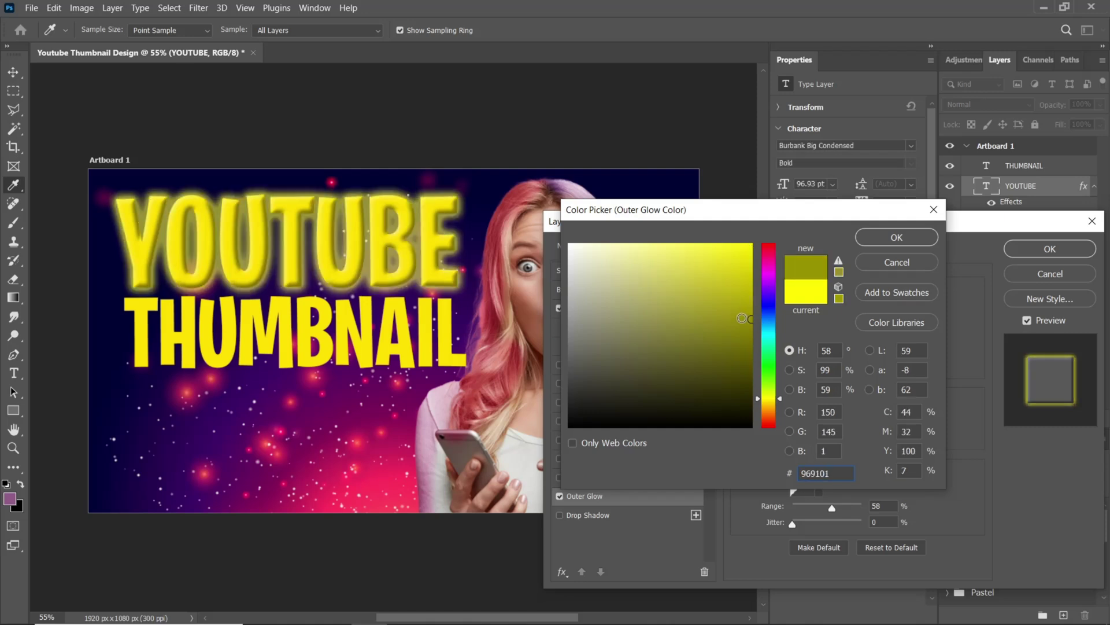
left_click(741, 333)
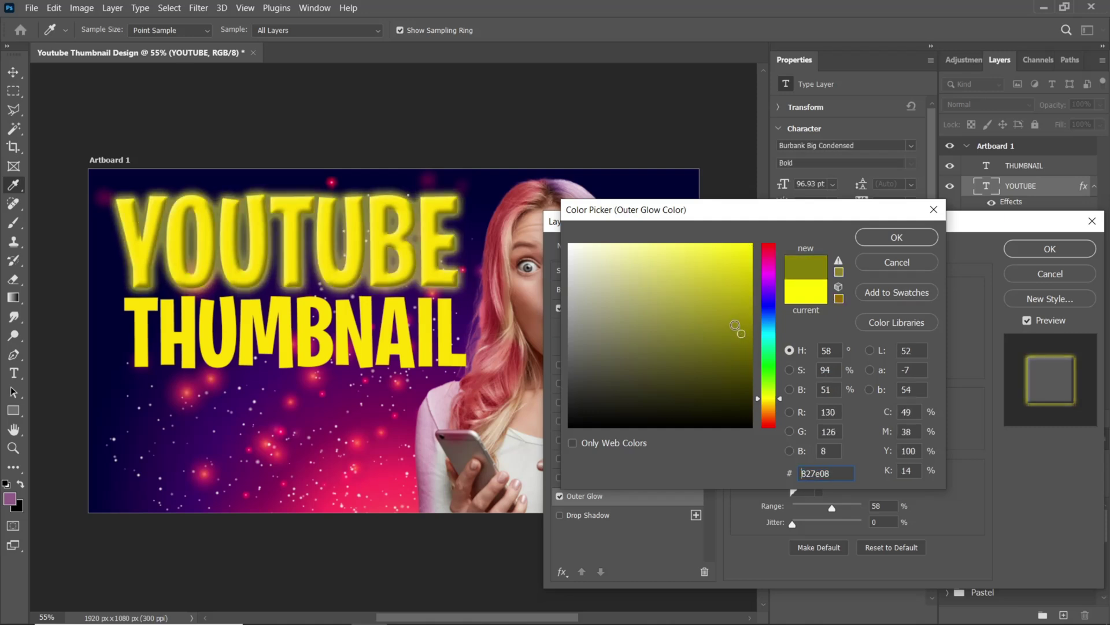
left_click(876, 238)
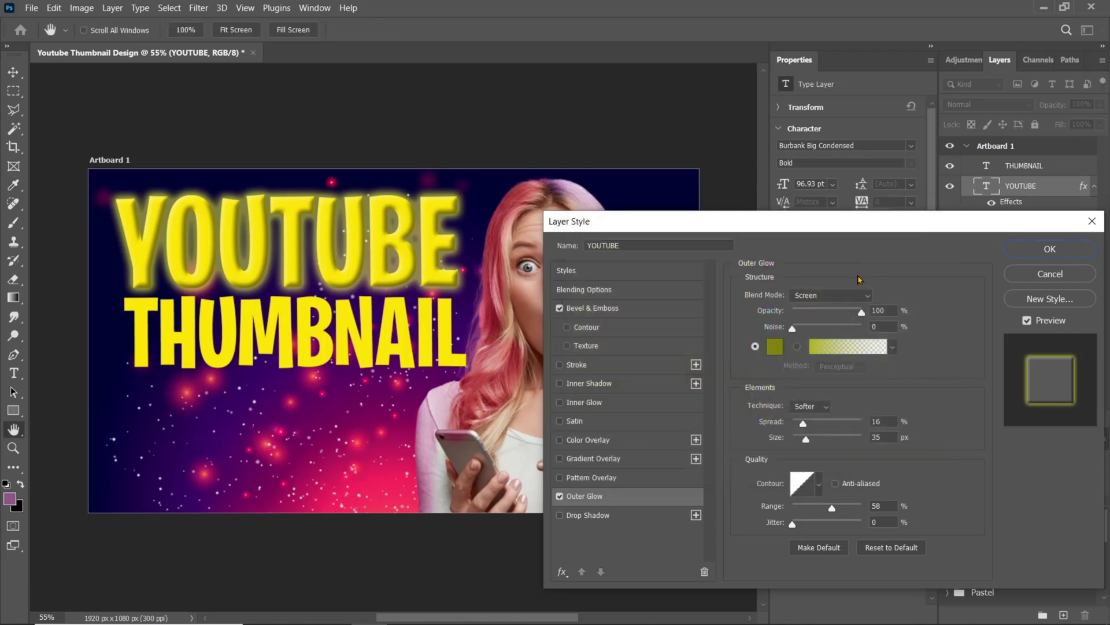
left_click_drag(862, 314, 829, 326)
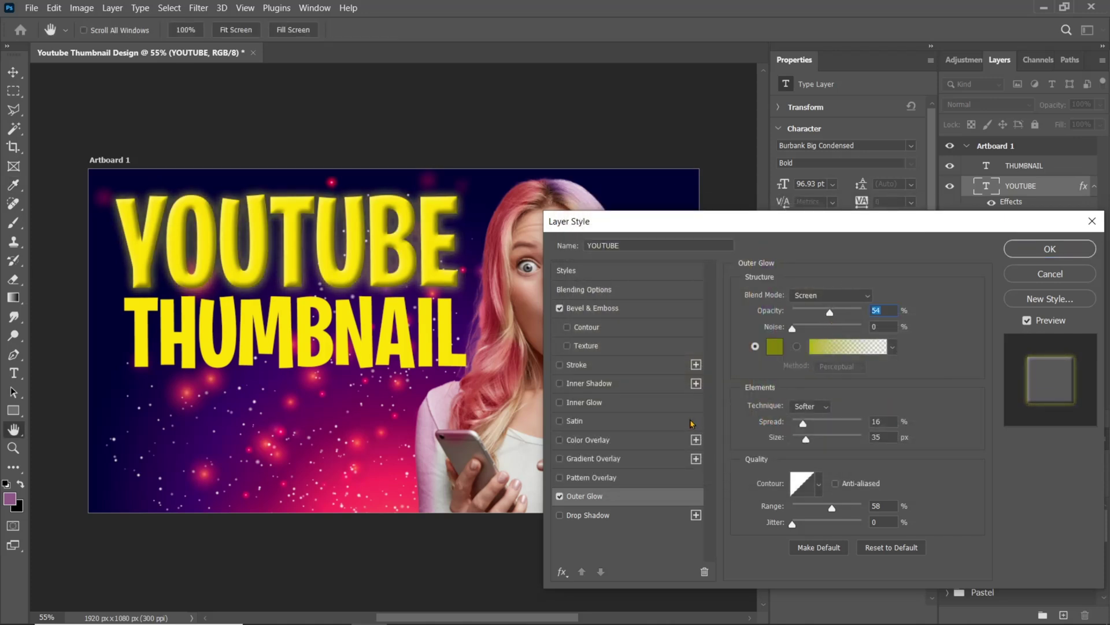
Step: Give YOUTUBE a 4 px yellow stroke and apply the layer effects
left_click(638, 371)
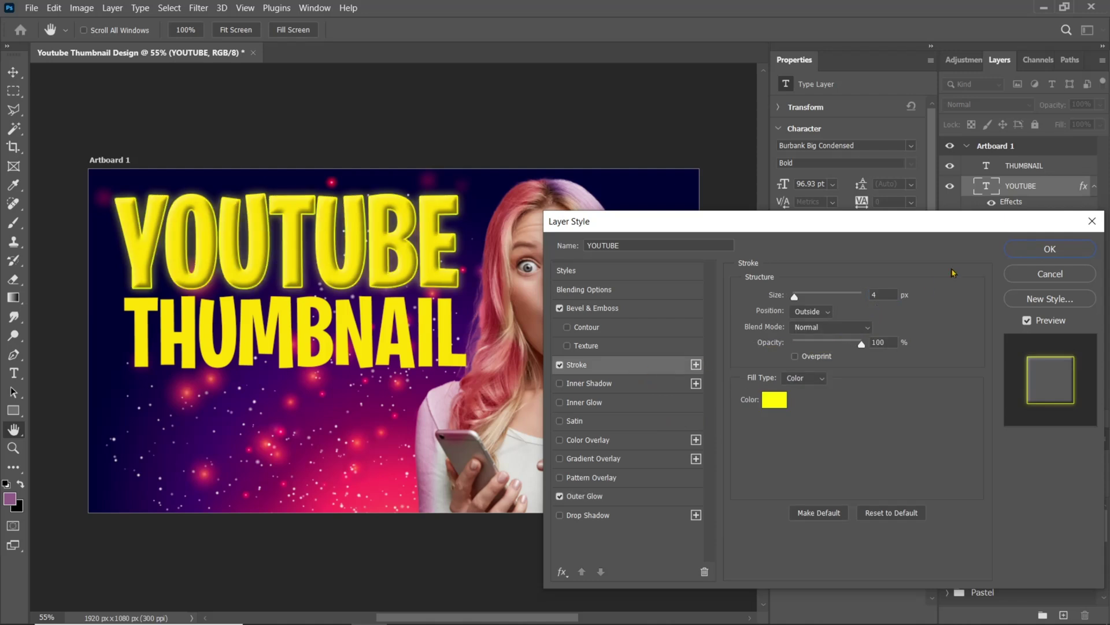
left_click(1044, 251)
left_click(1024, 166)
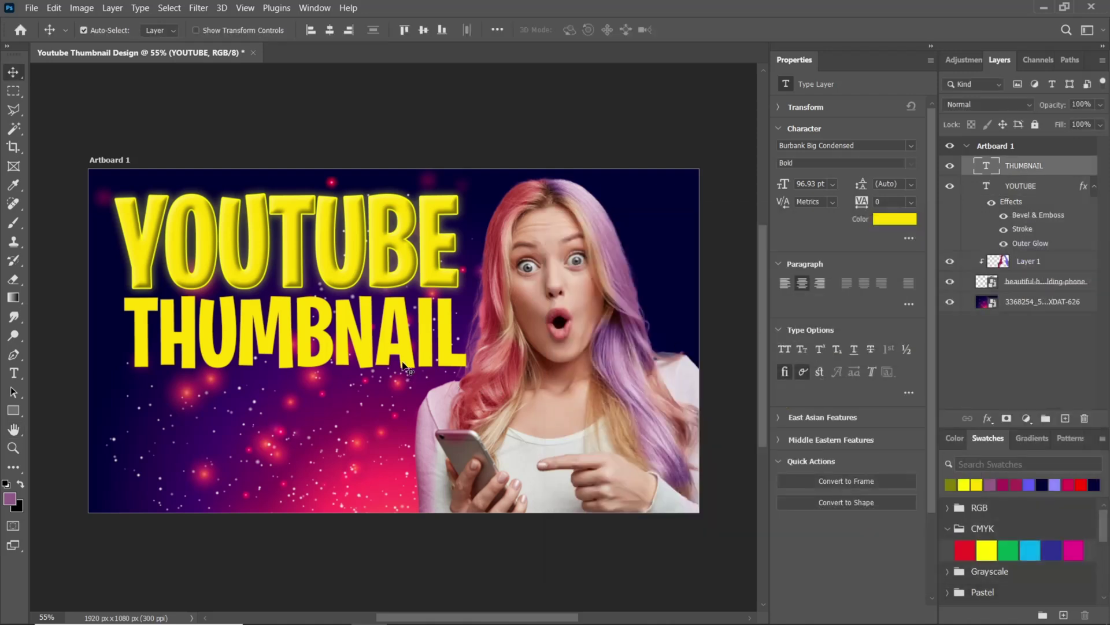
Step: Set THUMBNAIL in Impact and shrink it to 55.15 pt under YOUTUBE
left_click(914, 149)
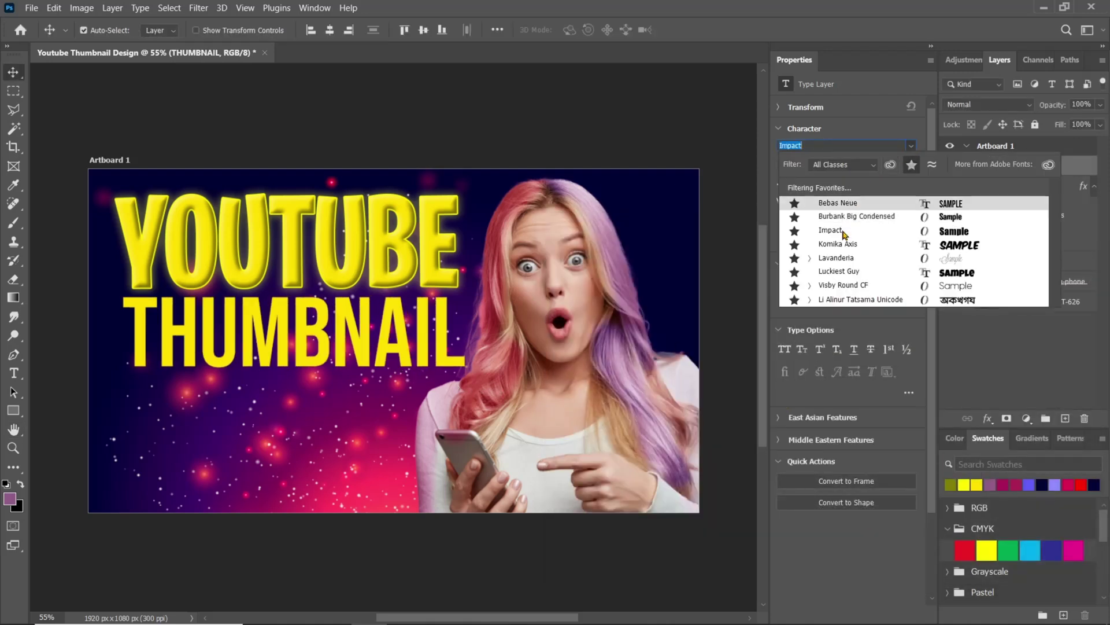
left_click(843, 233)
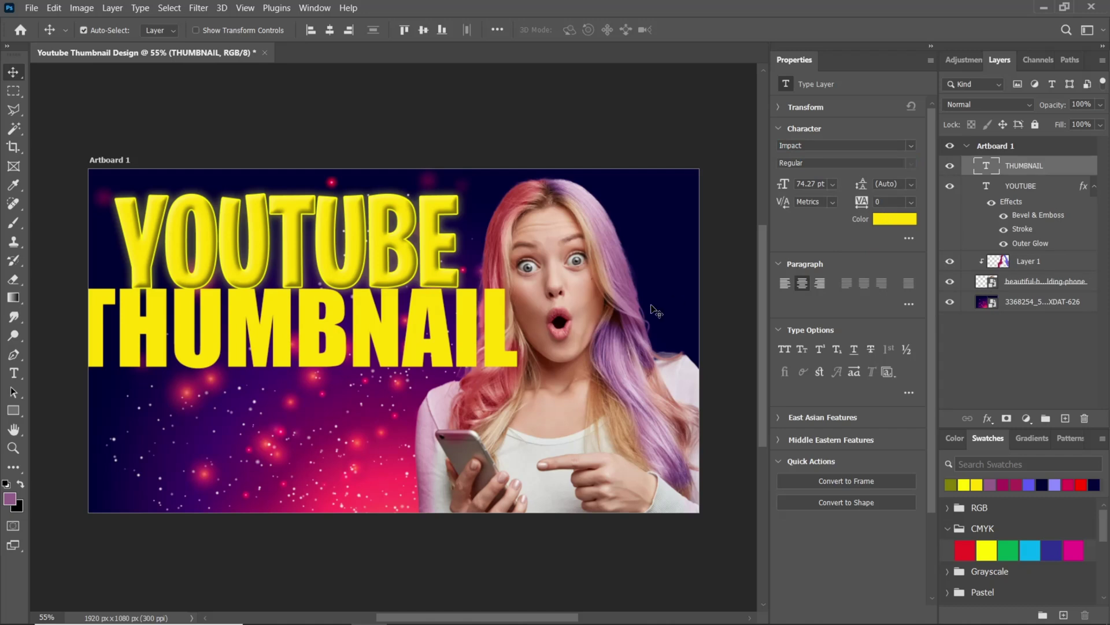
key("ctrl+t")
left_click_drag(518, 401, 437, 342)
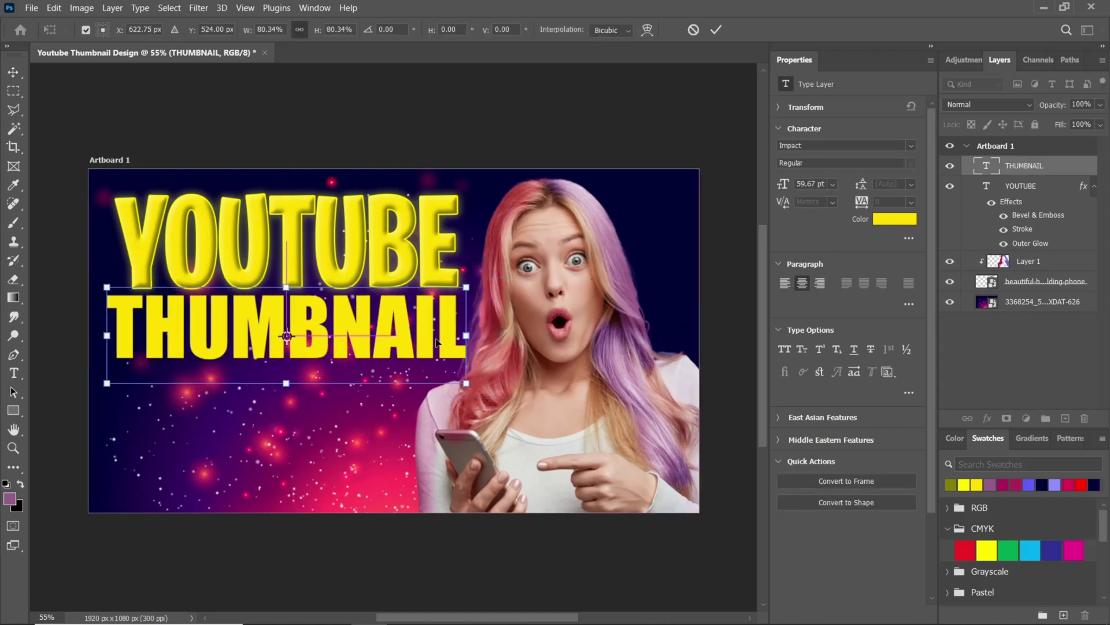
left_click_drag(468, 383, 430, 354)
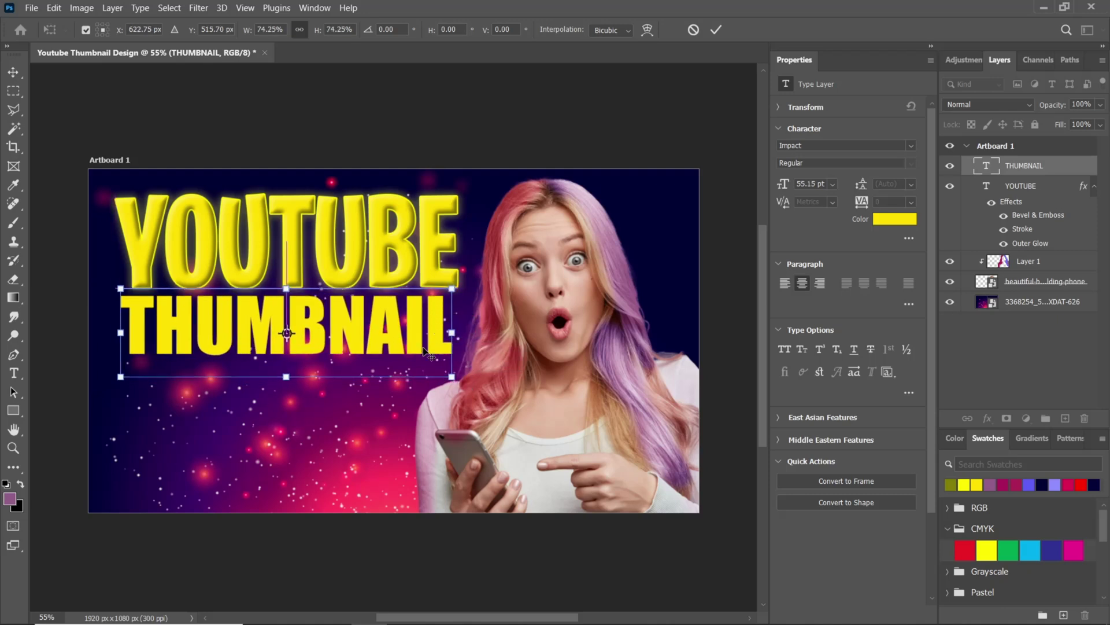
key("Return")
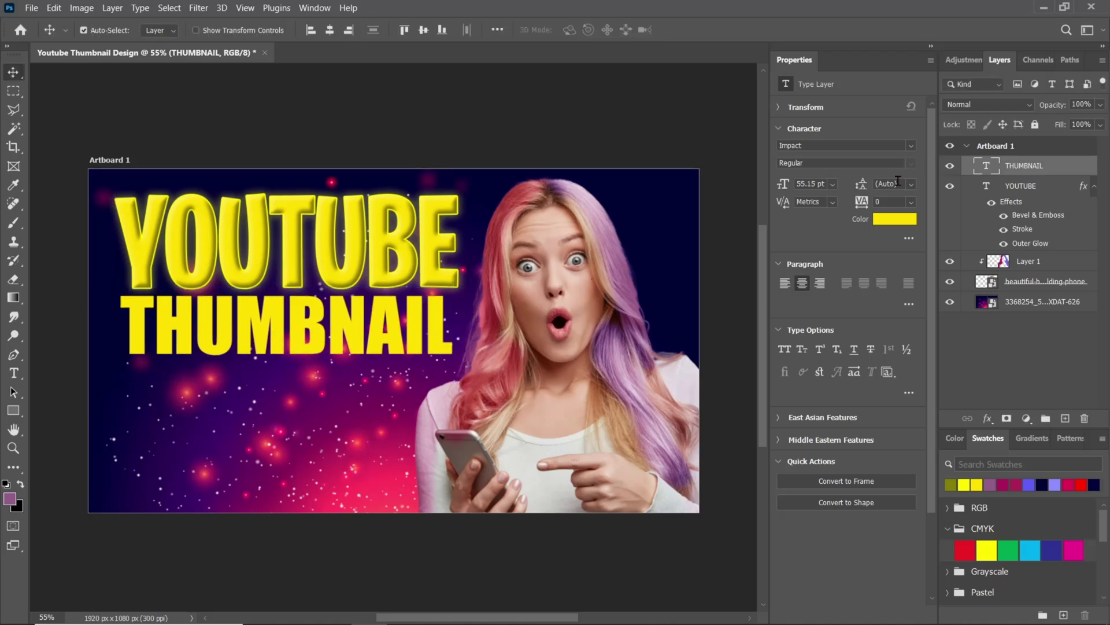
Step: Recolour the THUMBNAIL text white (ffffff)
left_click(889, 221)
type("ffffff")
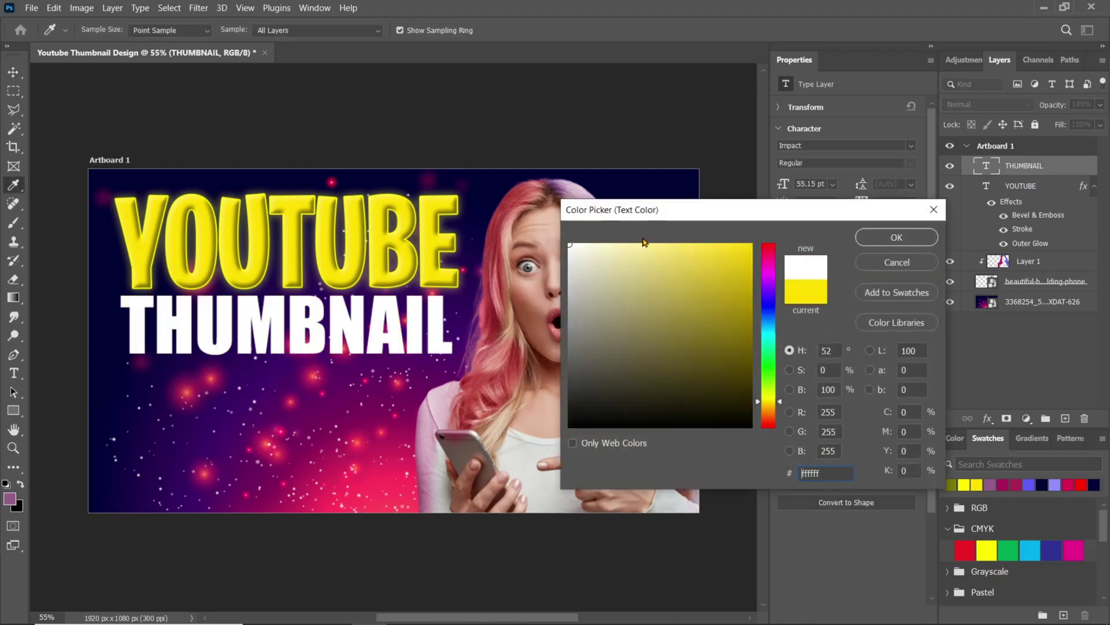
left_click(902, 237)
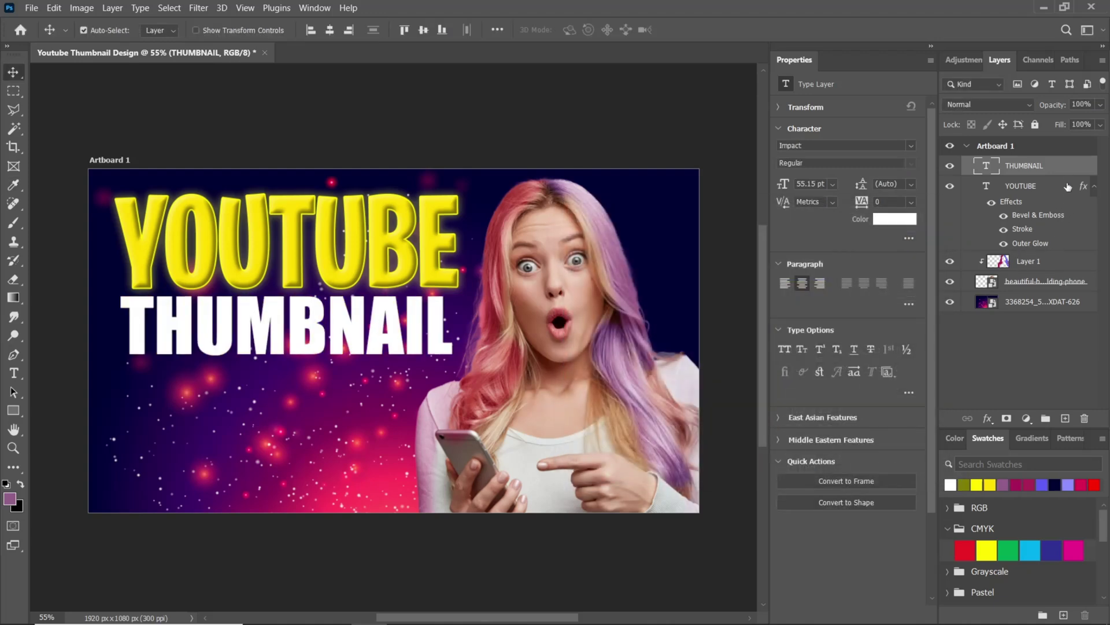
right_click(1060, 175)
left_click(969, 26)
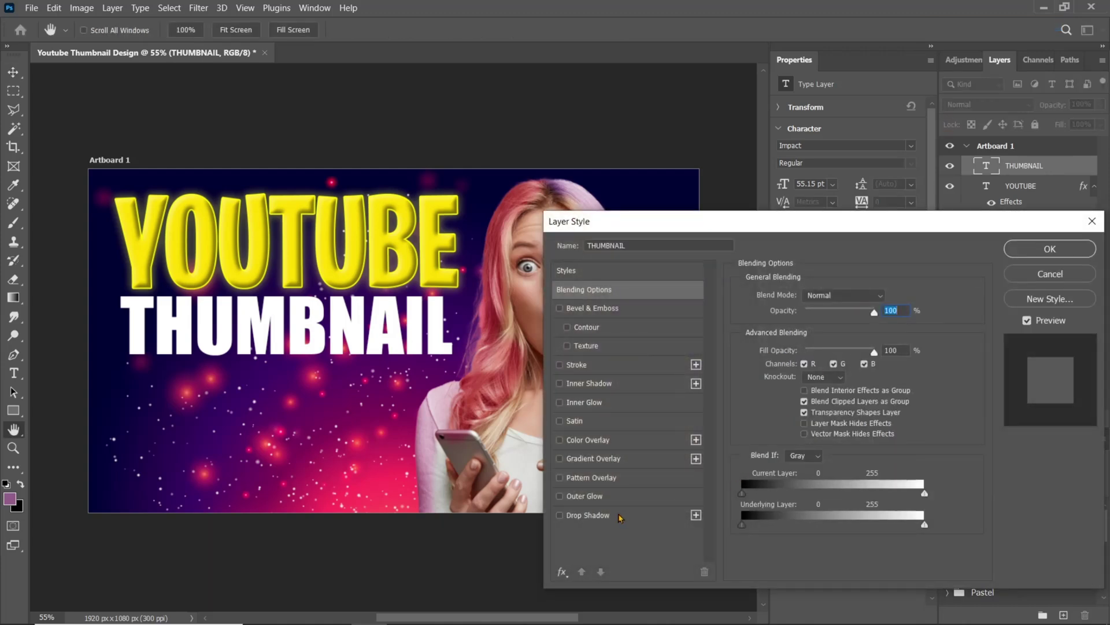
Step: Give THUMBNAIL a Multiply drop shadow at 50% opacity, 6 px distance, 7 px size
left_click(620, 516)
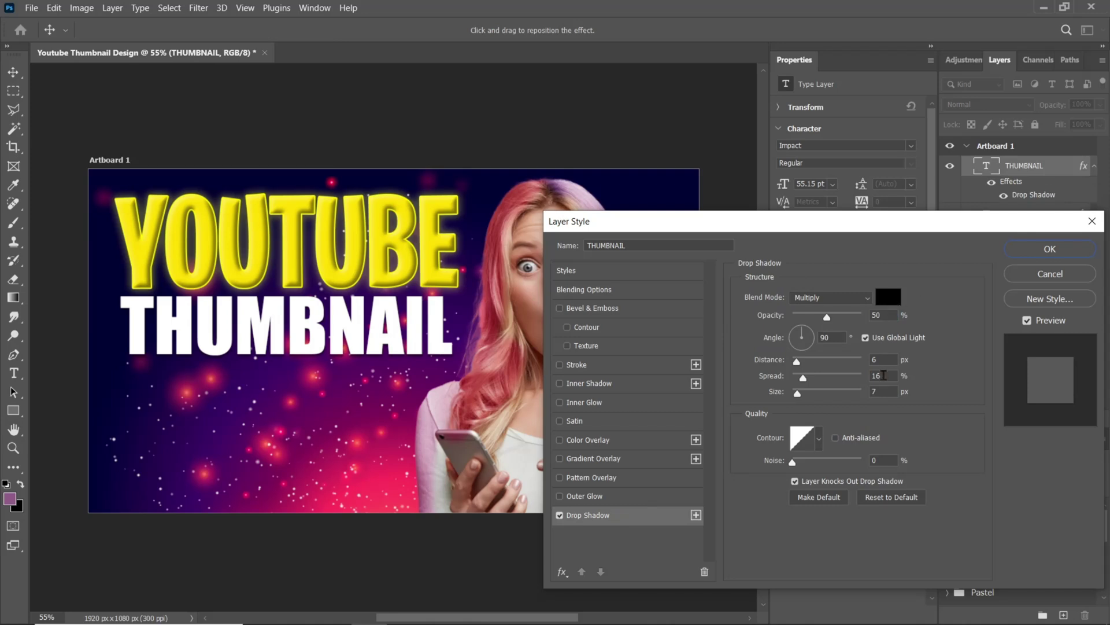
left_click(1028, 255)
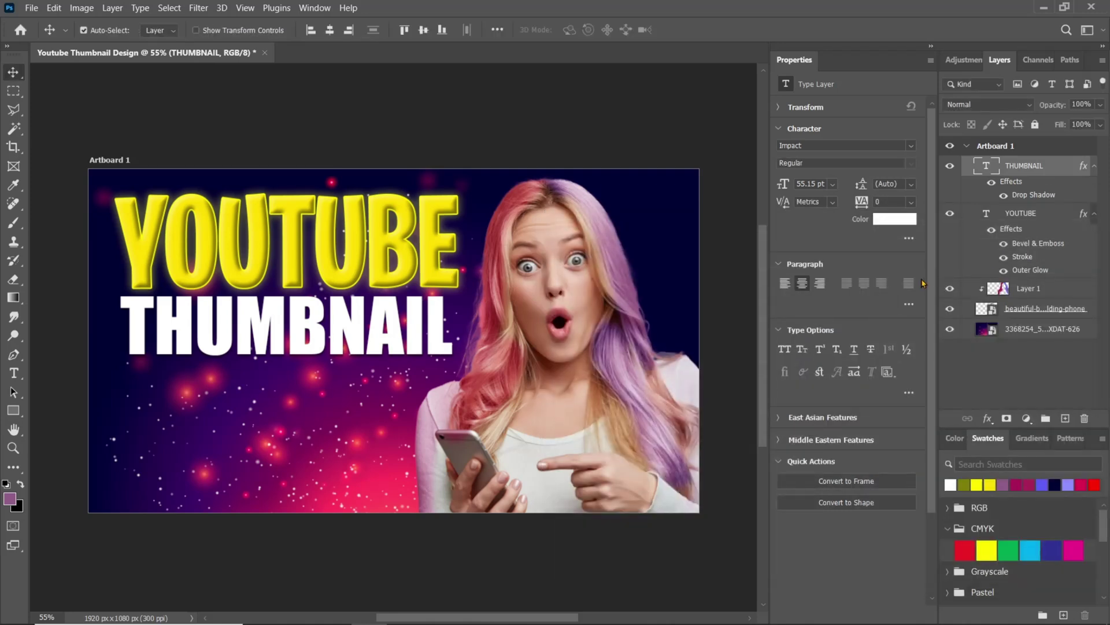
left_click(13, 410)
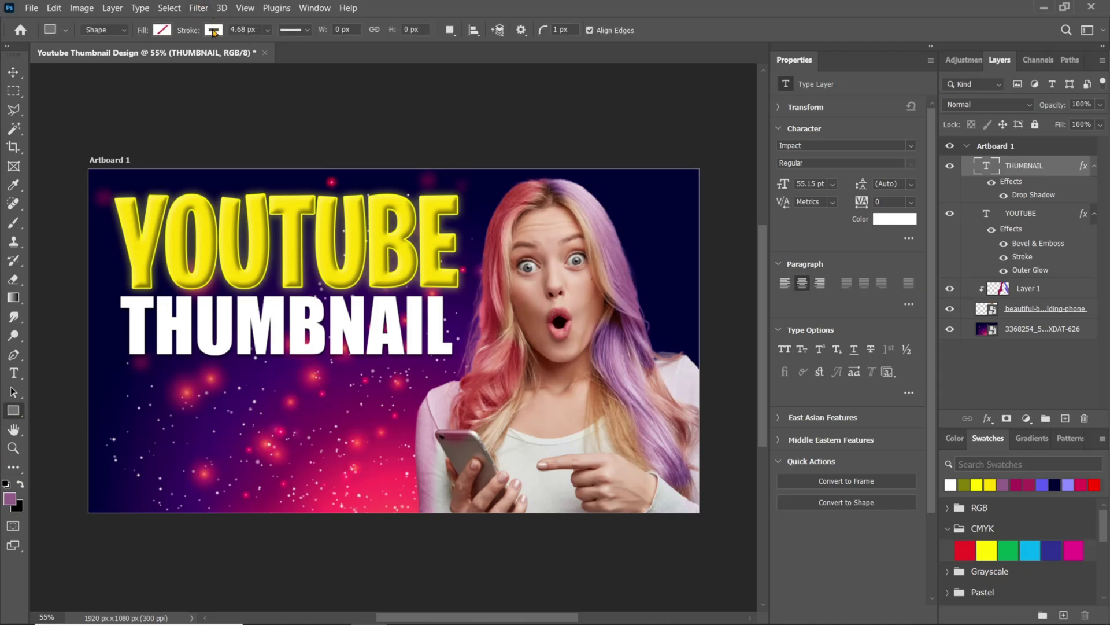
Step: Draw a red, outline-free rectangle bar over the THUMBNAIL text
left_click(214, 30)
left_click(128, 59)
left_click(161, 32)
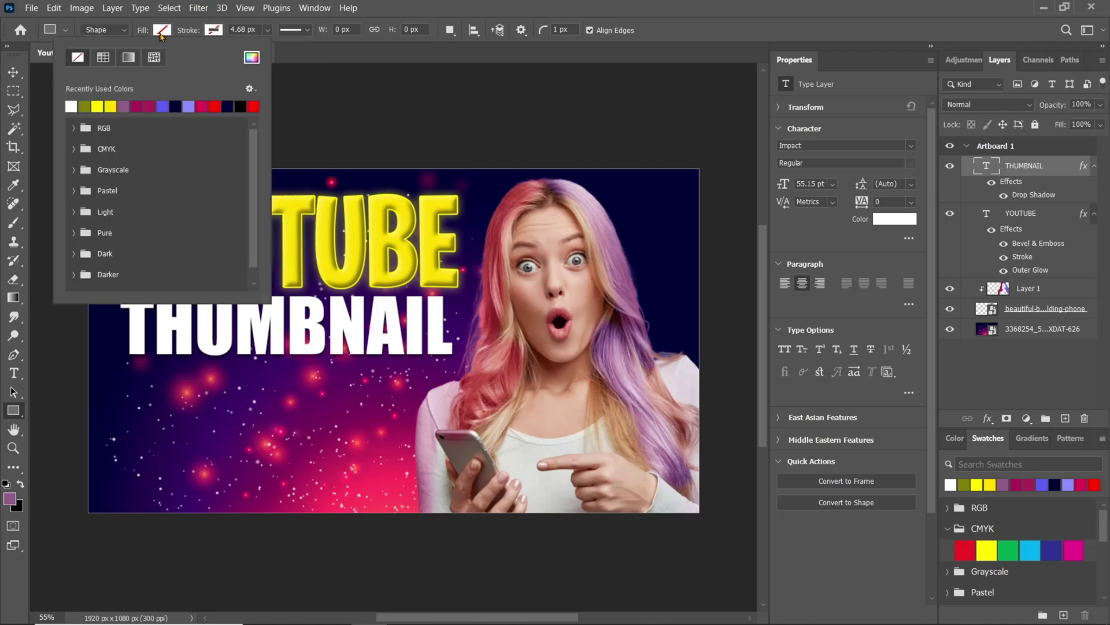
left_click(218, 105)
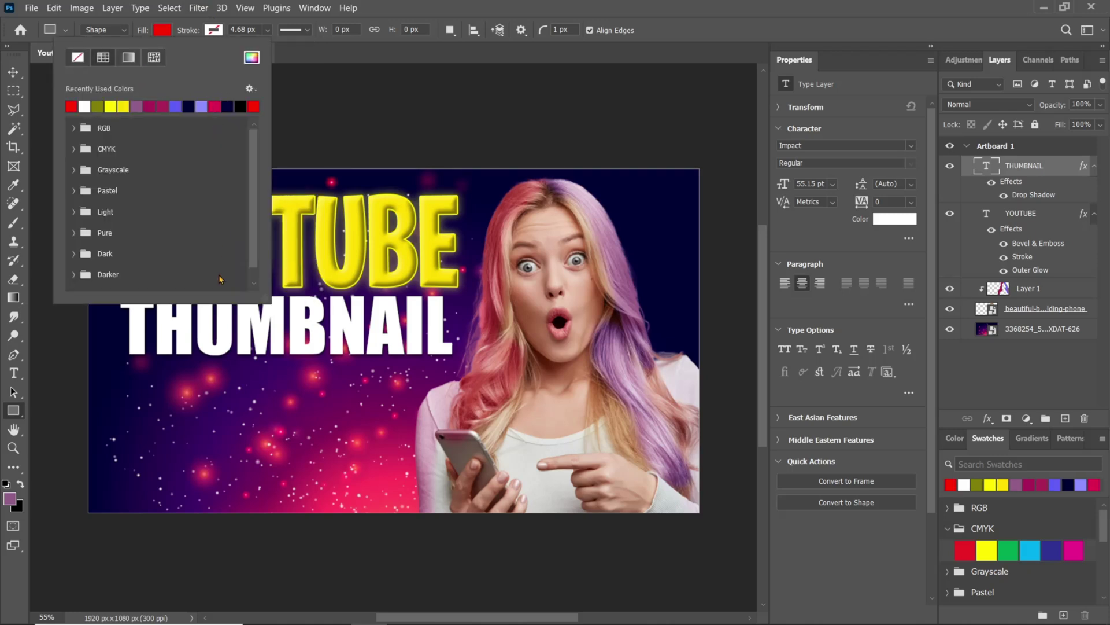
left_click(202, 315)
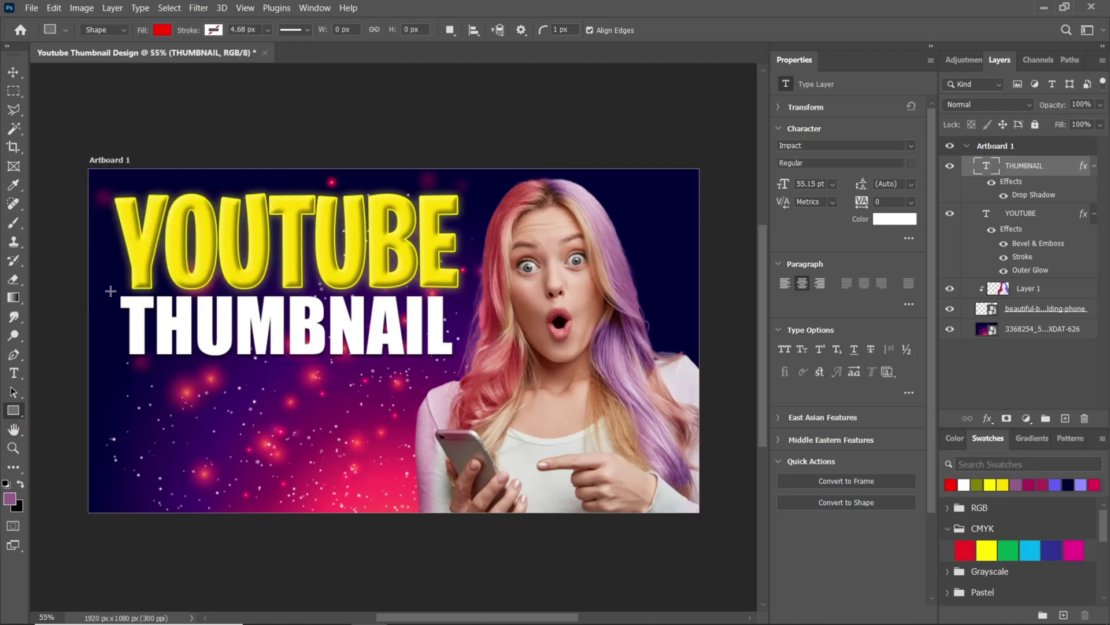
left_click_drag(106, 291, 464, 363)
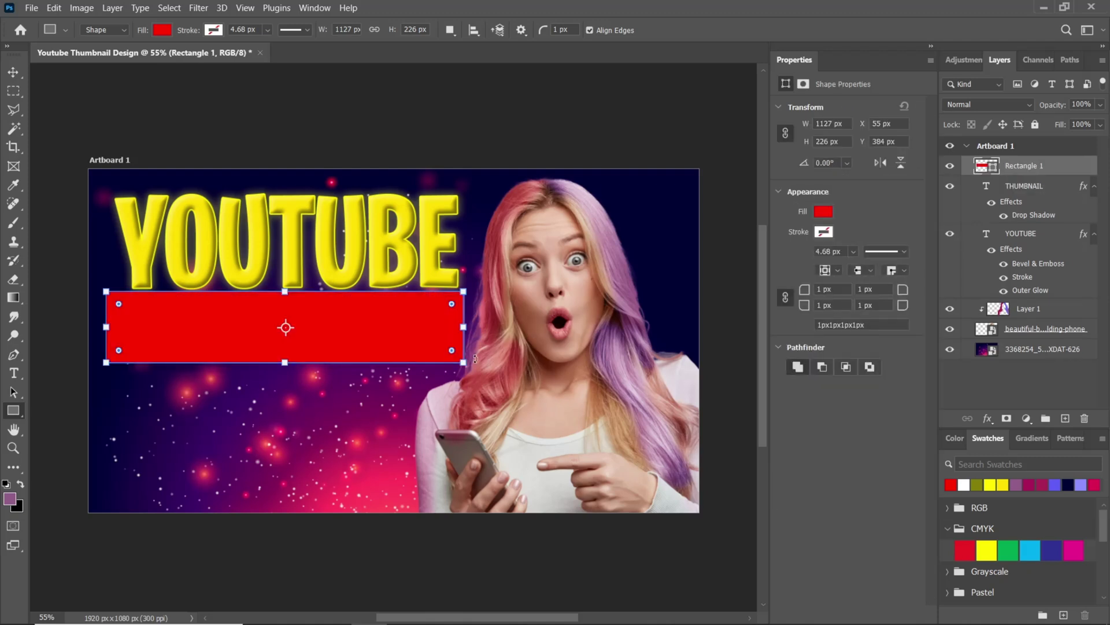
Step: Move the red Rectangle 1 layer beneath the THUMBNAIL text layer
key("v")
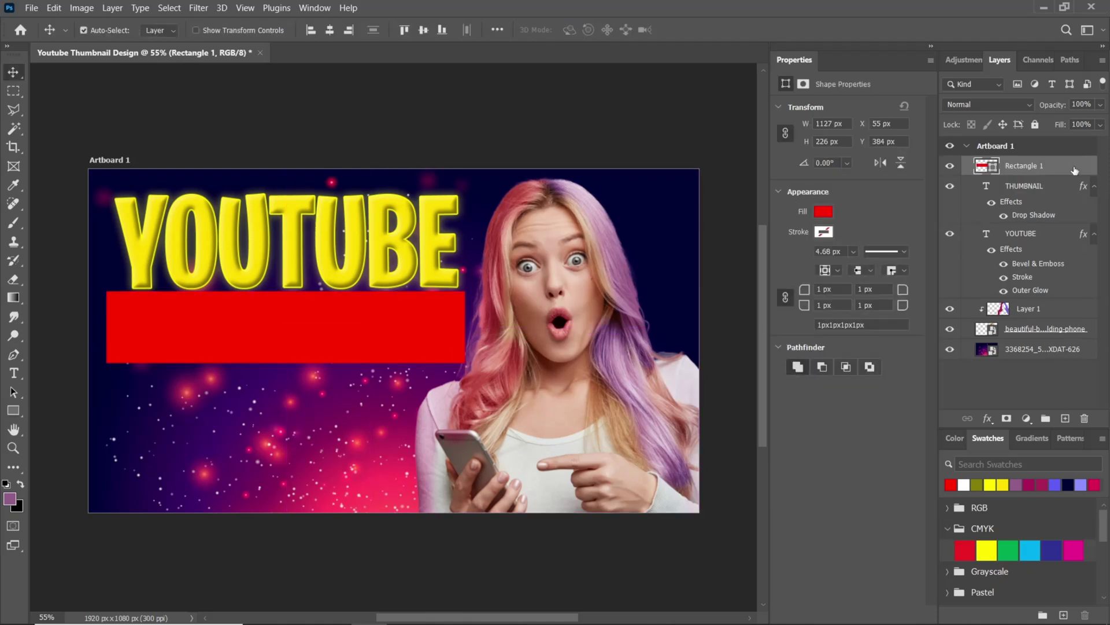
left_click_drag(1074, 170, 1049, 225)
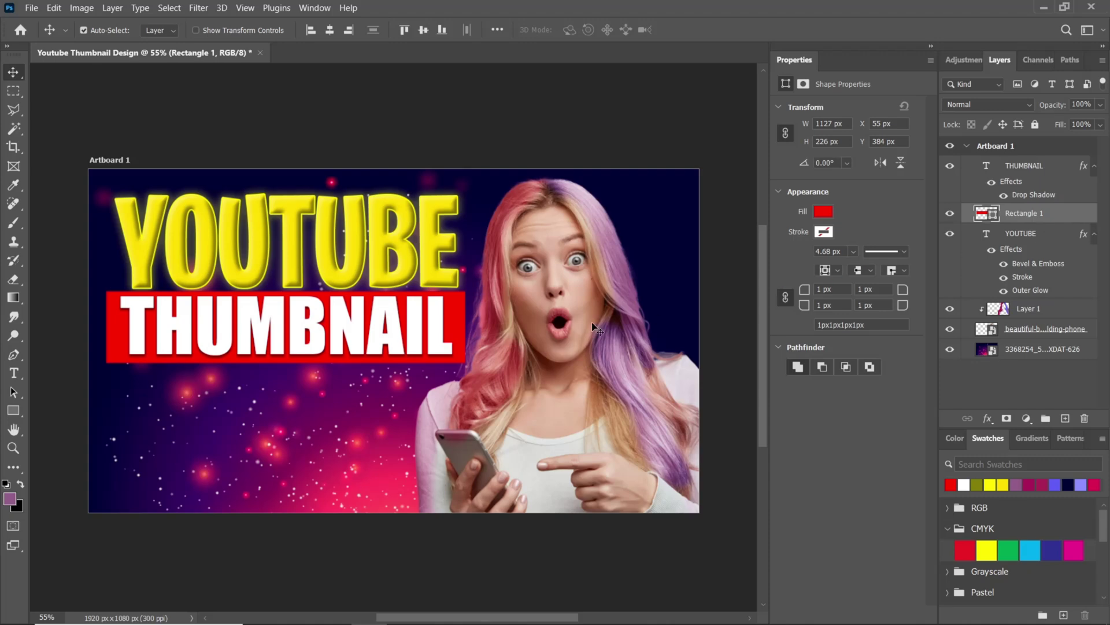
left_click(451, 323)
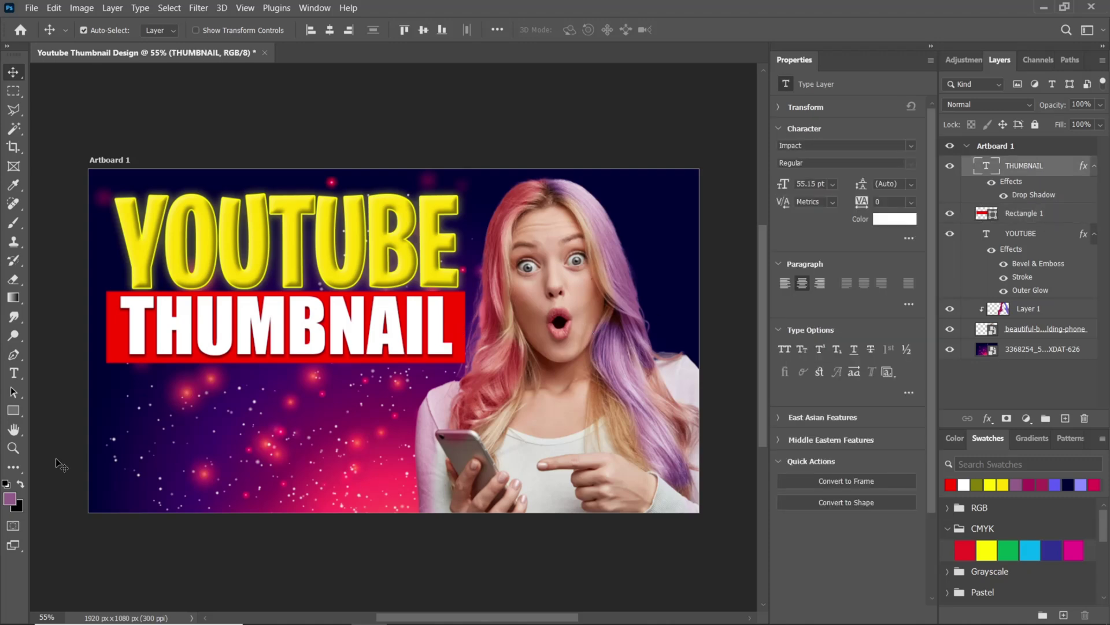
Step: Round the red bar's corners to a 25 px radius
left_click(12, 410)
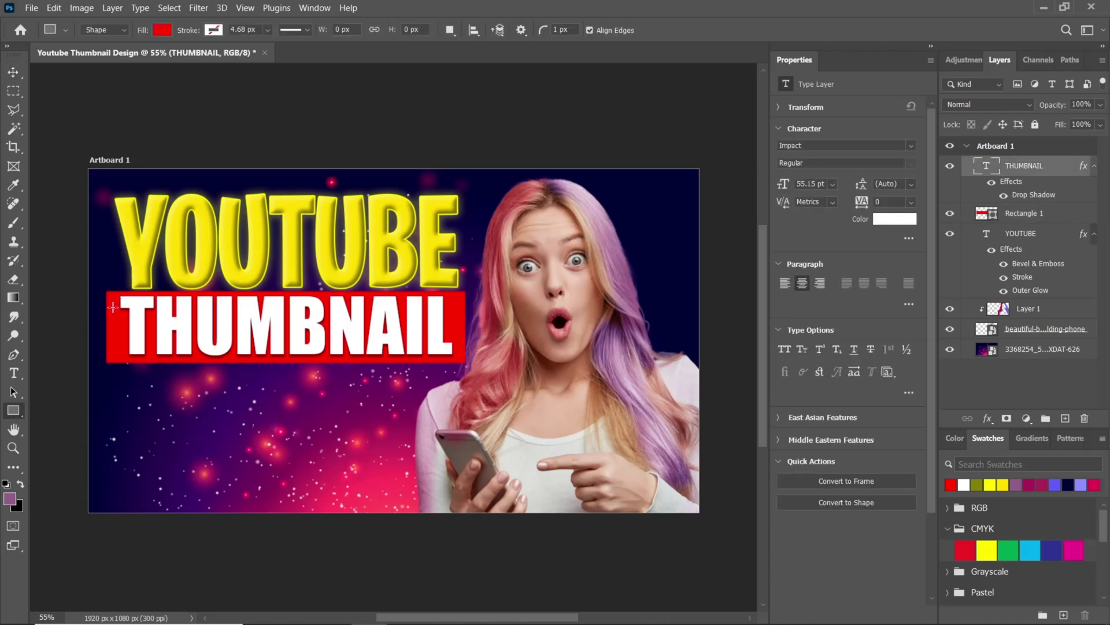
scroll(112, 307, "up", 5)
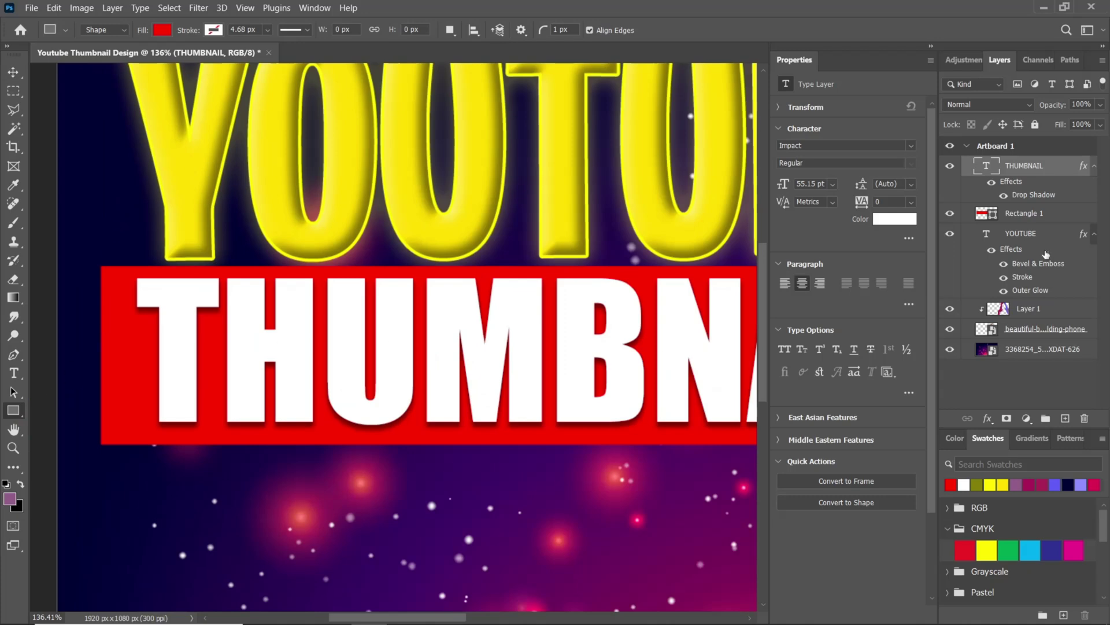
left_click(1035, 214)
left_click_drag(118, 284, 121, 287)
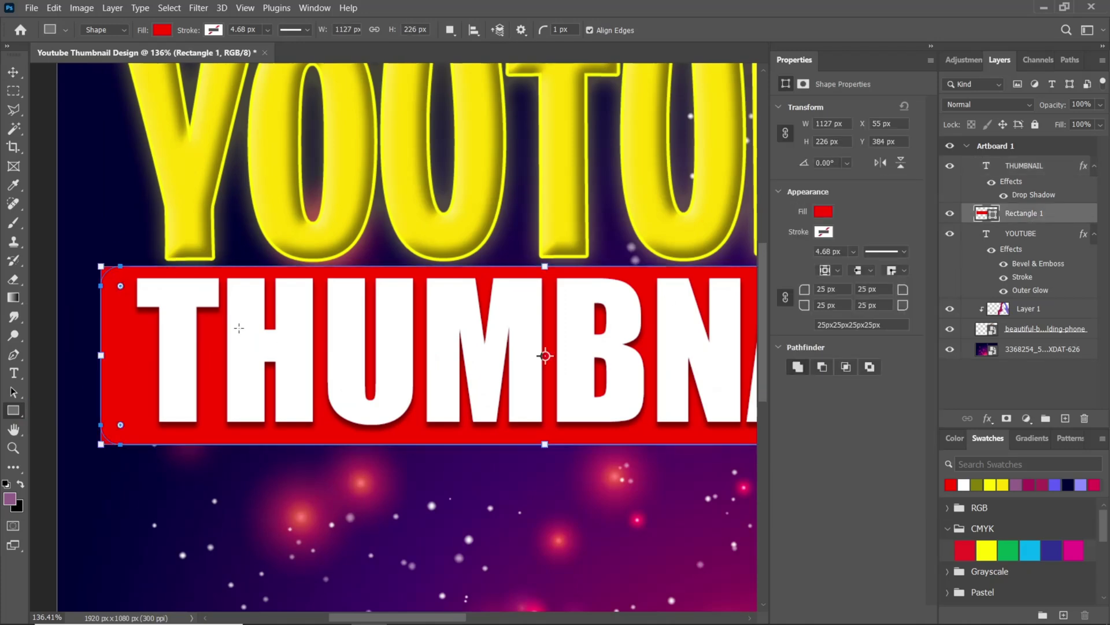
scroll(451, 354, "down", 5)
scroll(335, 385, "right", 2)
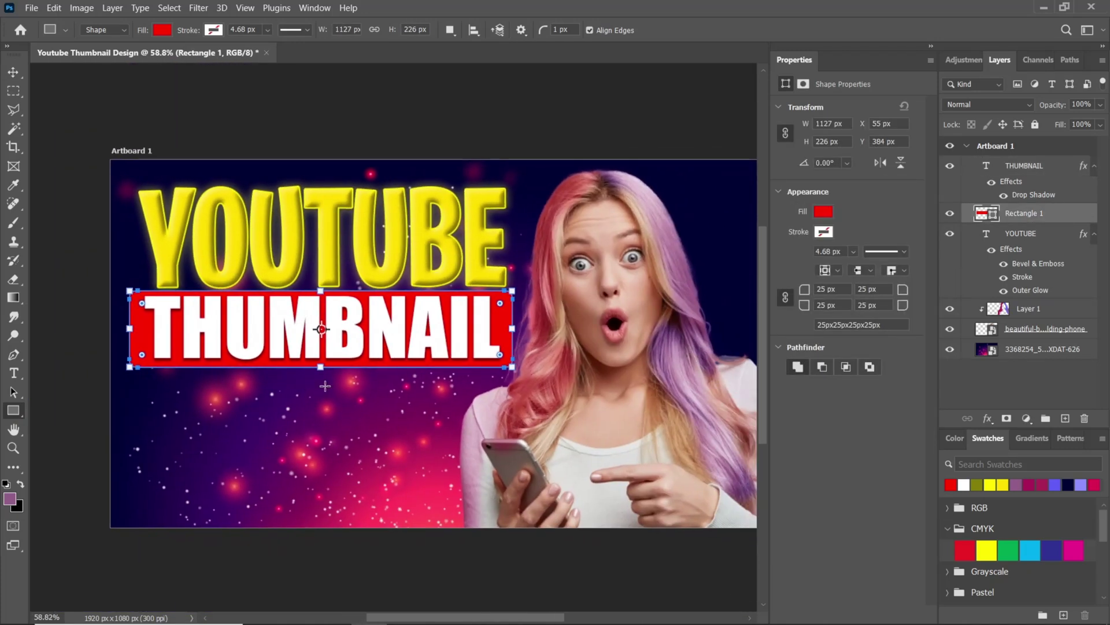
scroll(386, 396, "down", 2)
scroll(386, 399, "up", 3)
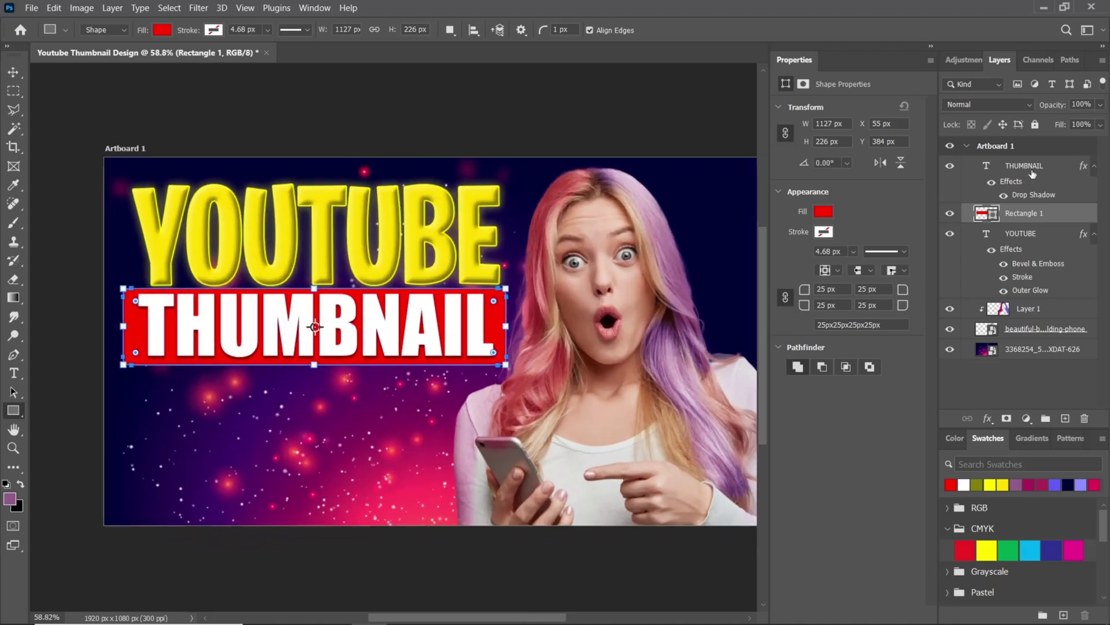
Step: Give Rectangle 1 a red (ff0000) Outer Glow at 86% opacity through Blending Options
right_click(1077, 228)
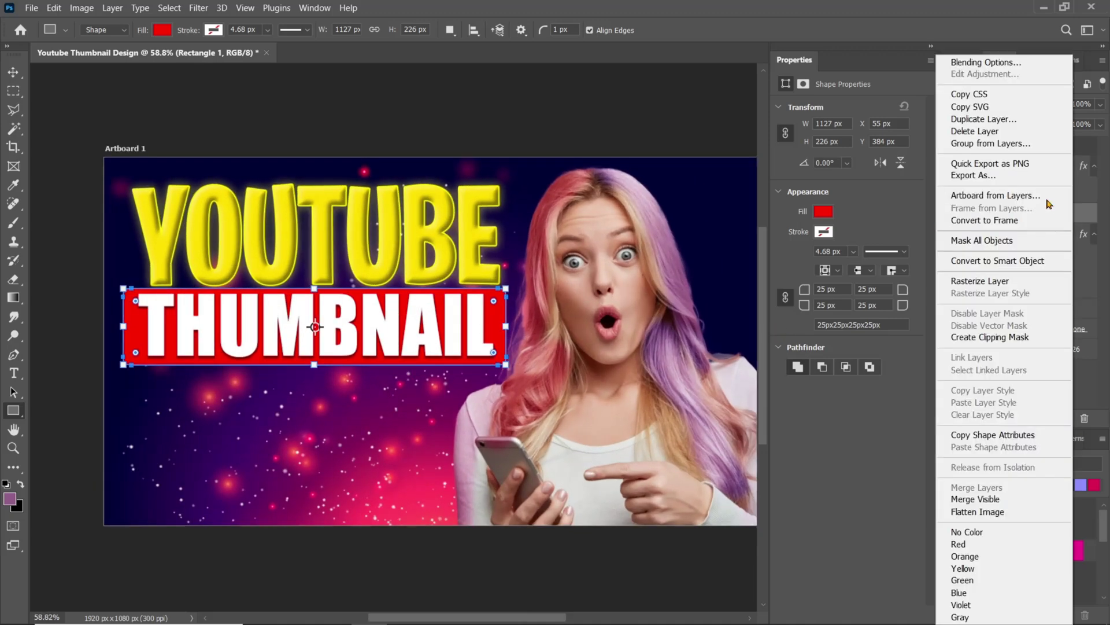
left_click(993, 66)
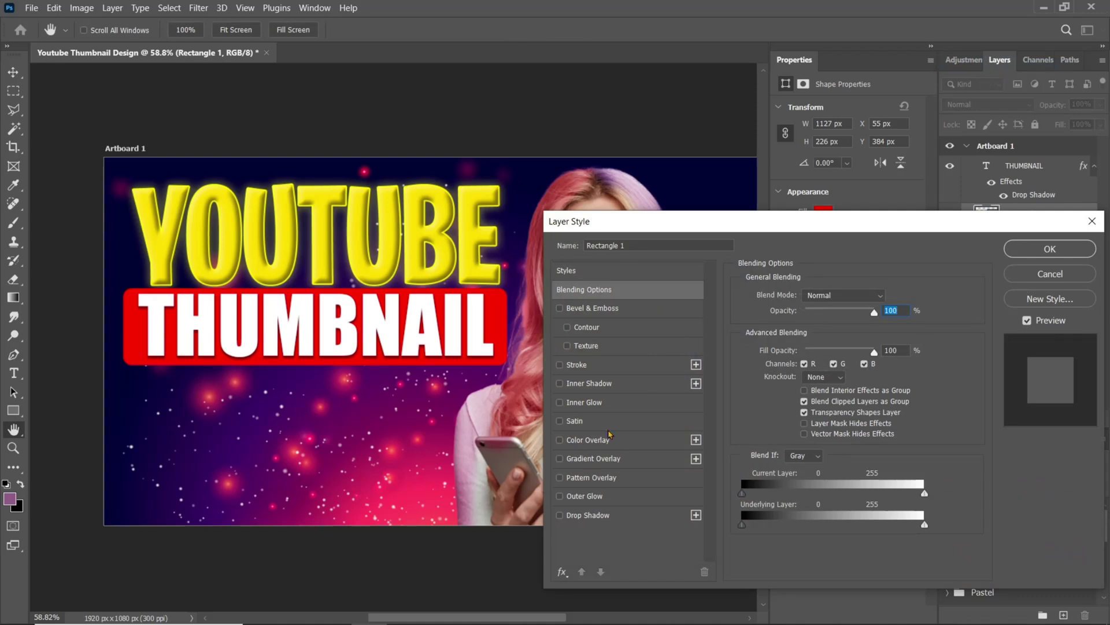
left_click_drag(624, 224, 626, 207)
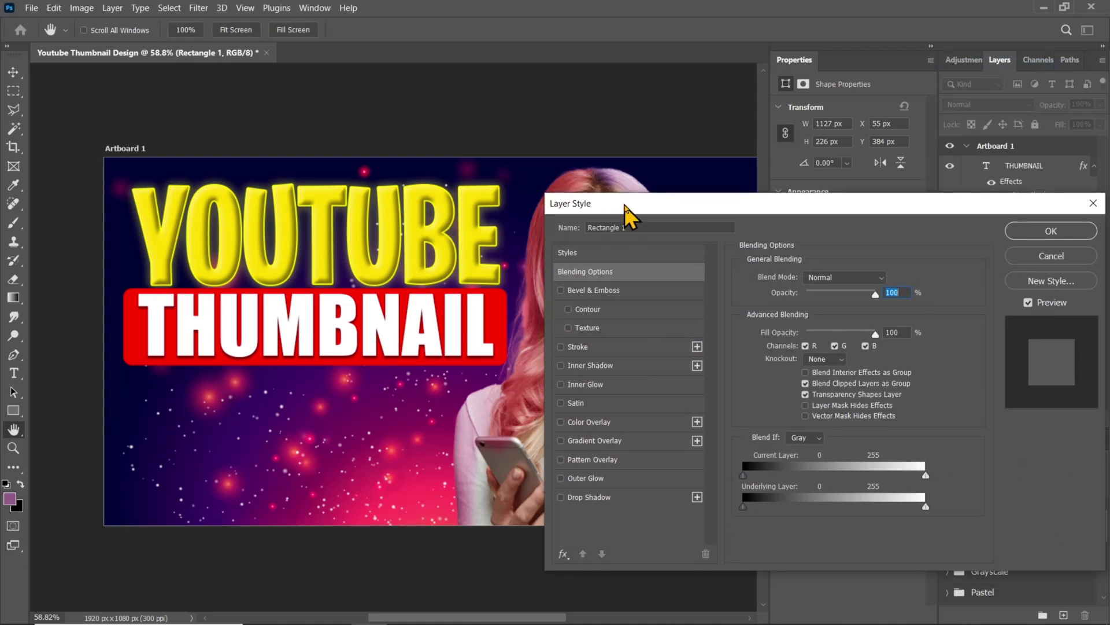
left_click(615, 479)
left_click(778, 331)
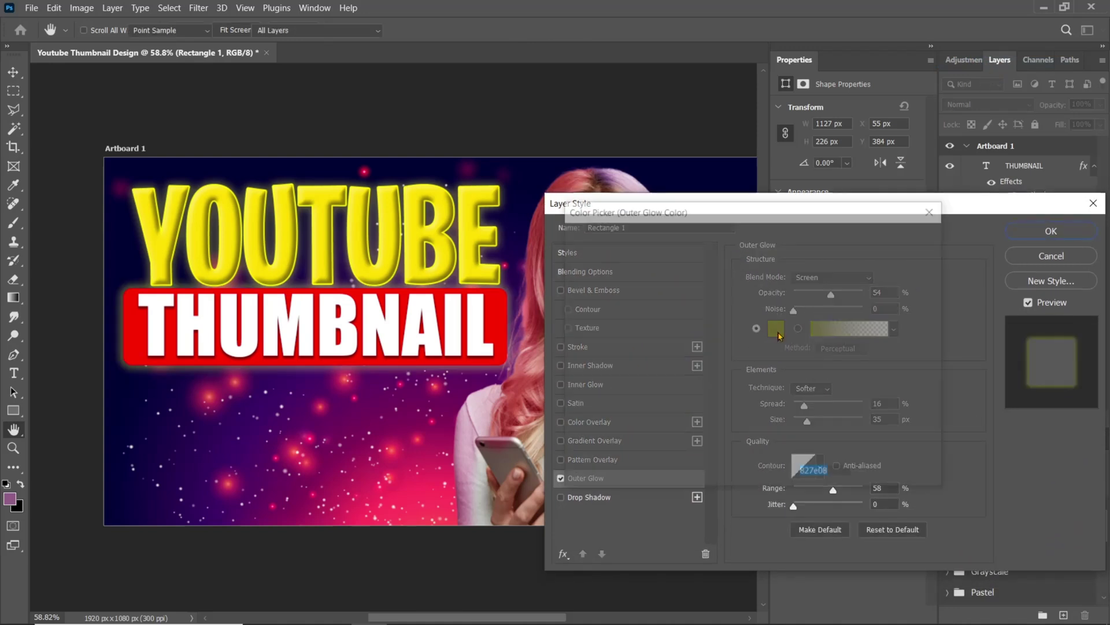
left_click(503, 316)
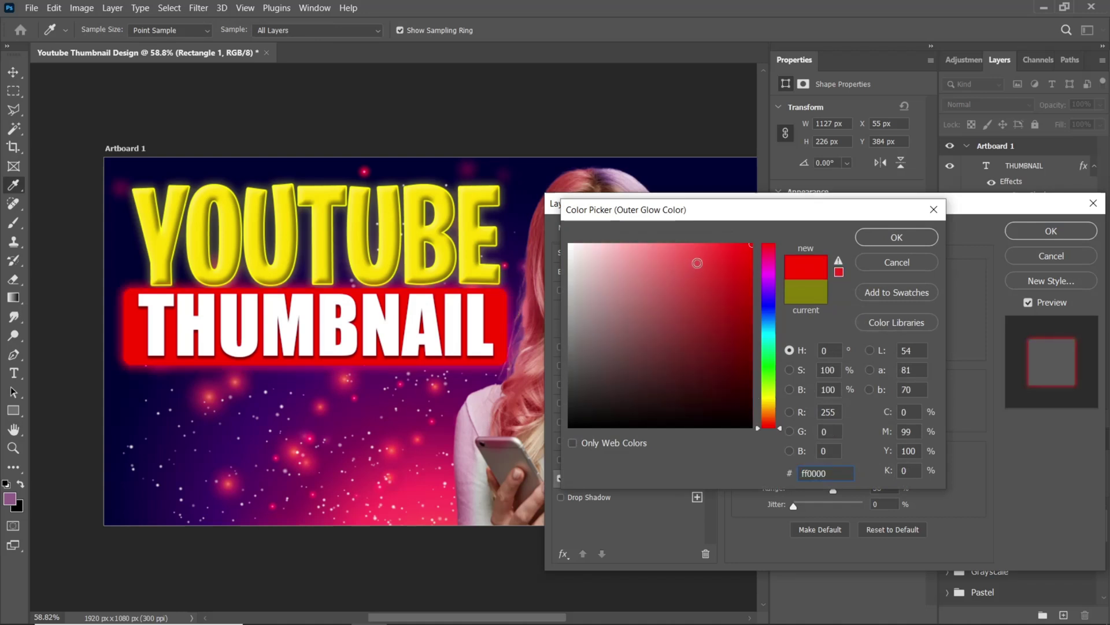
left_click(881, 237)
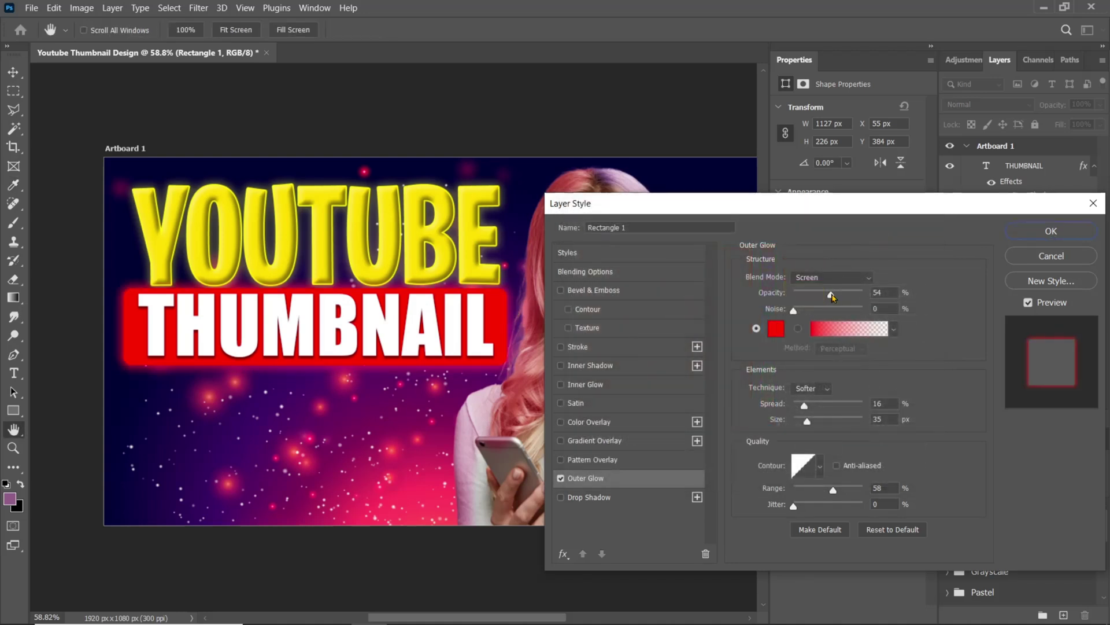
left_click_drag(833, 296, 851, 303)
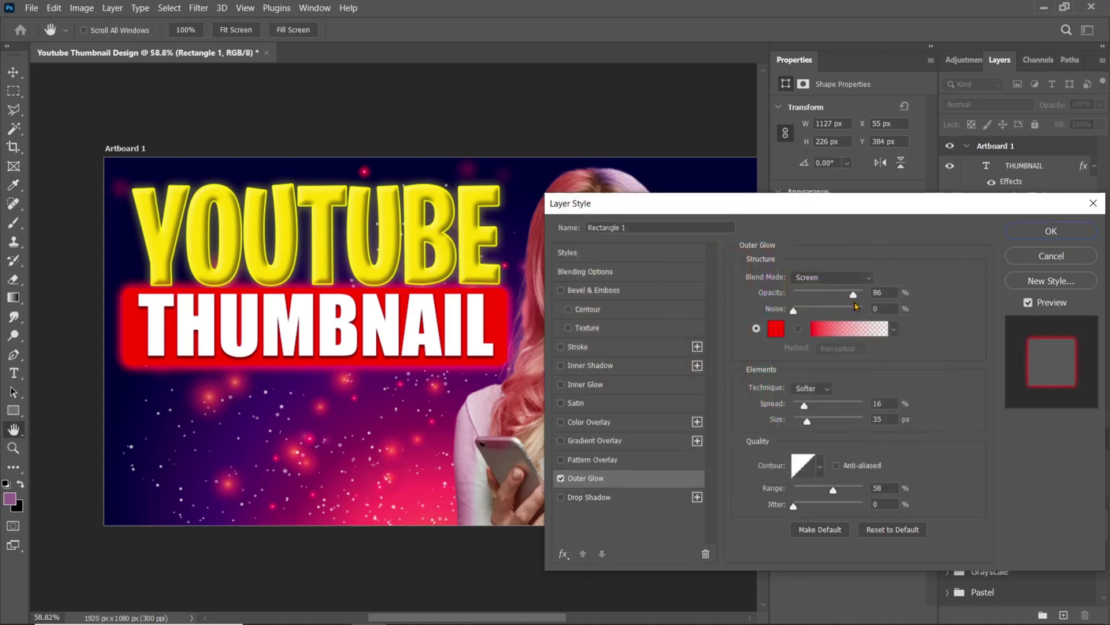
left_click_drag(856, 306, 857, 315)
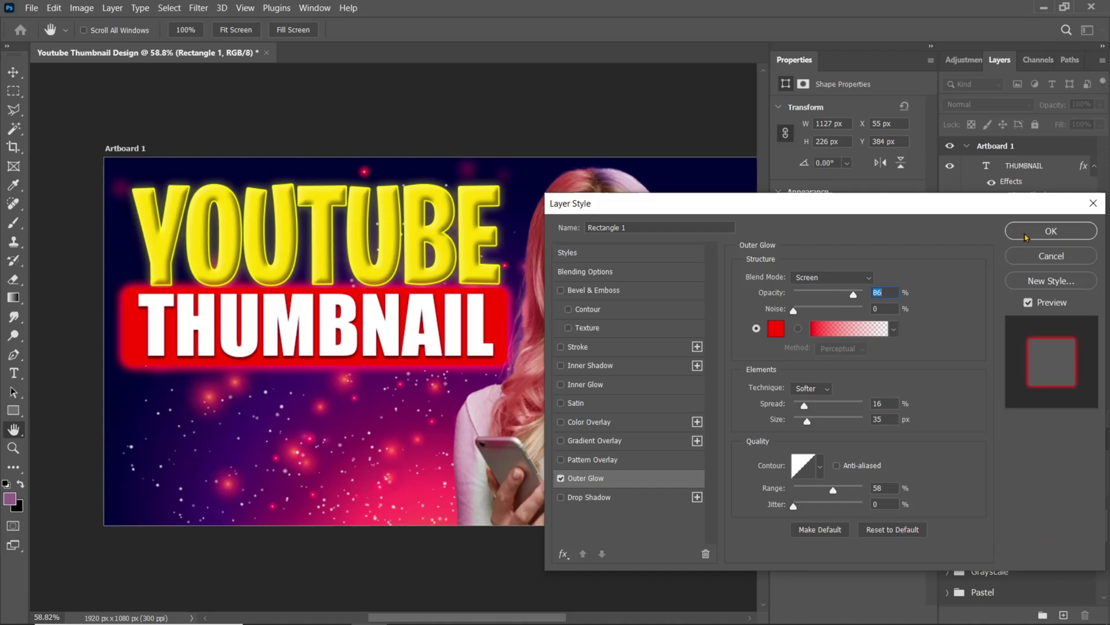
left_click(1026, 237)
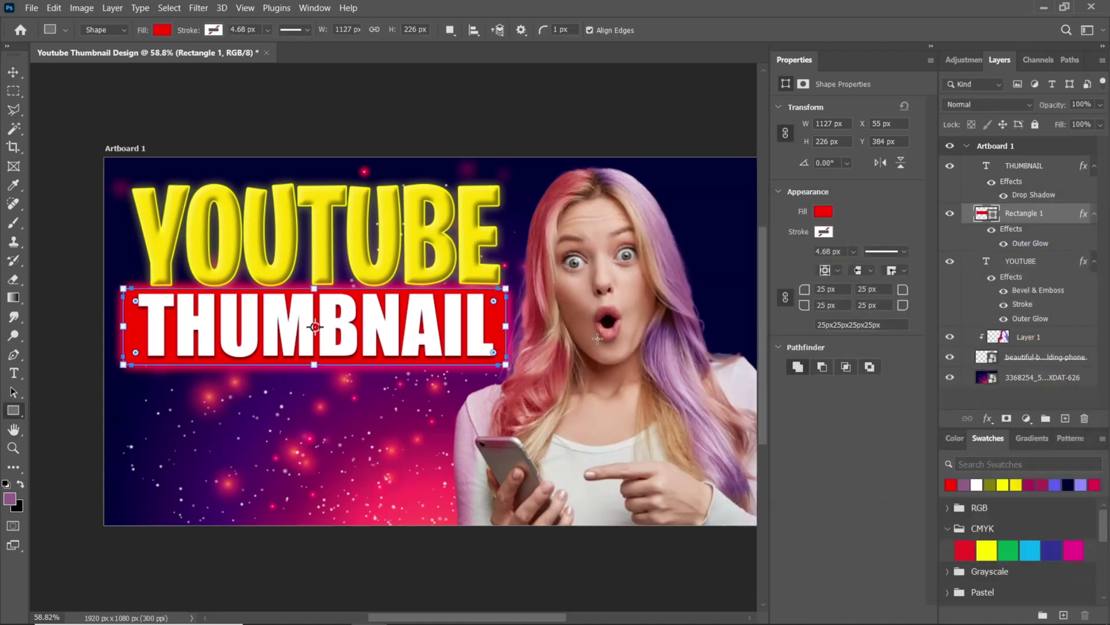
Step: Lock the photo and background layers
key("v")
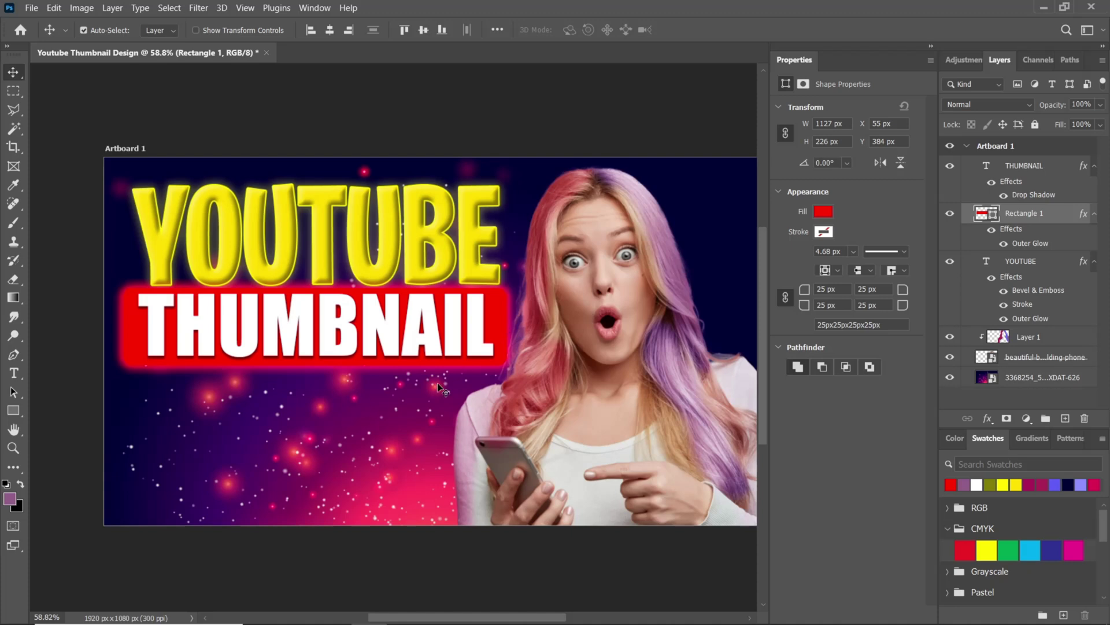
scroll(438, 387, "down", 4)
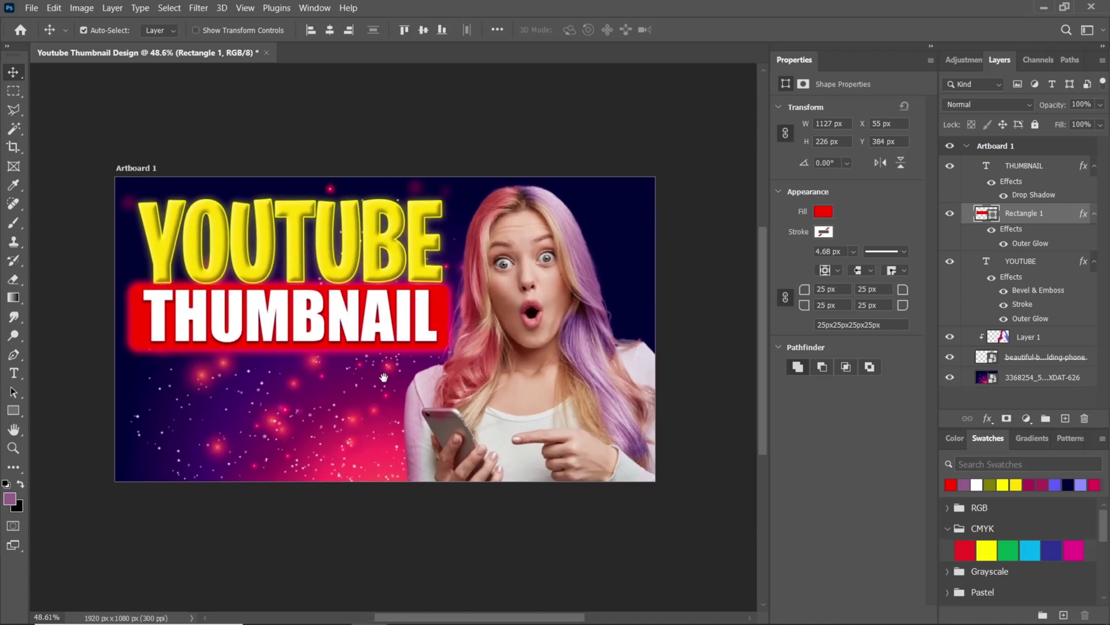
left_click_drag(426, 488, 382, 383)
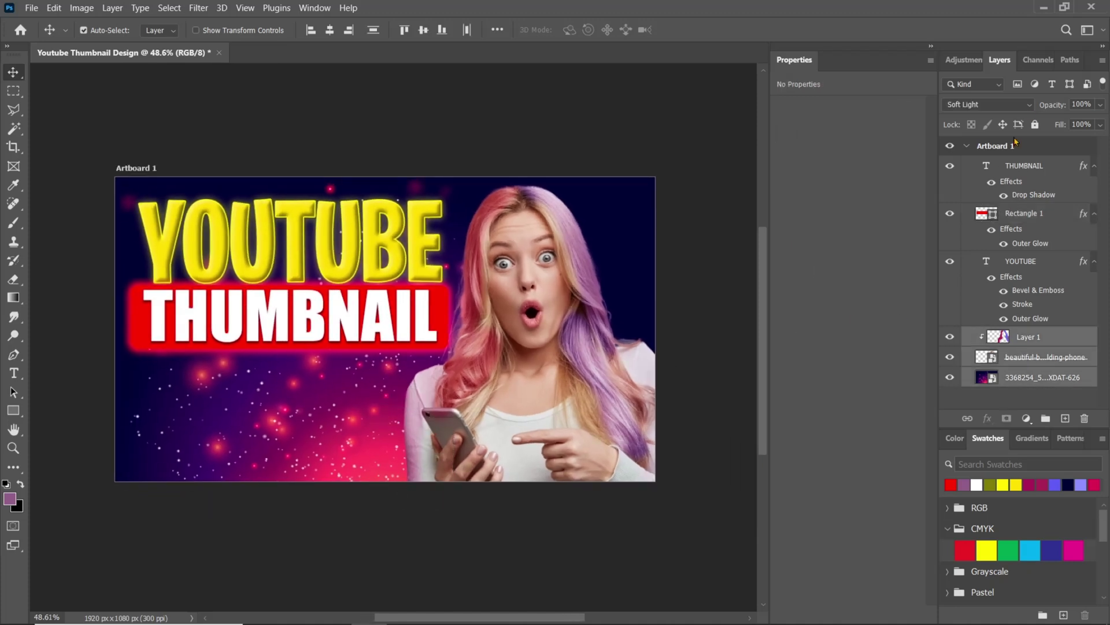
left_click(1035, 124)
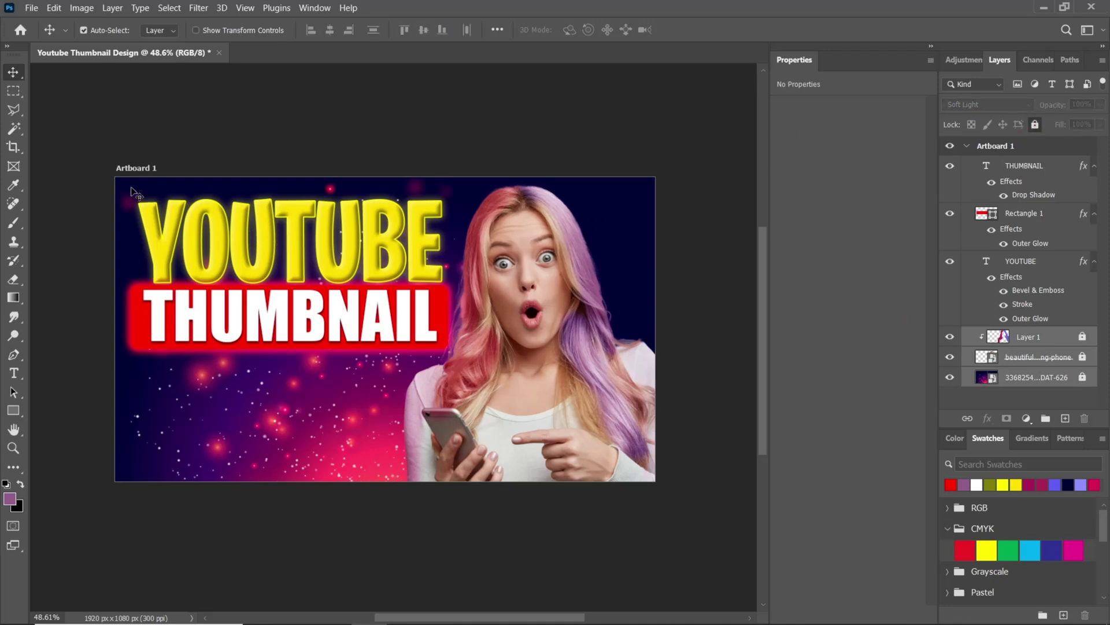
Step: Skew the YOUTUBE, THUMBNAIL and red bar layers so they tilt upward to the right
left_click_drag(133, 191, 287, 331)
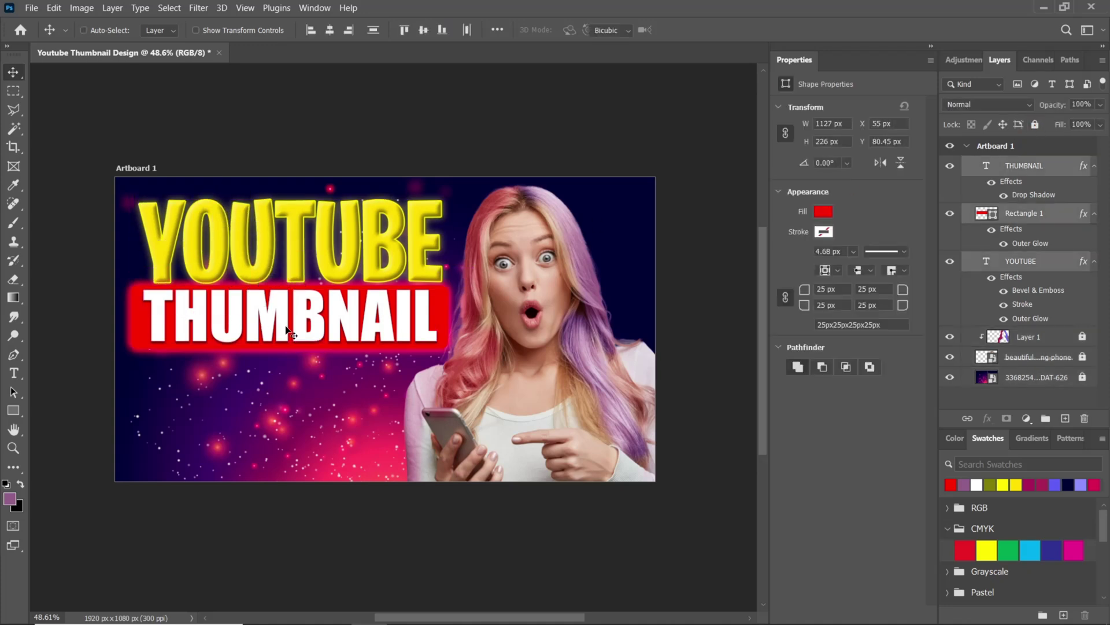
key("ctrl+t")
right_click(332, 314)
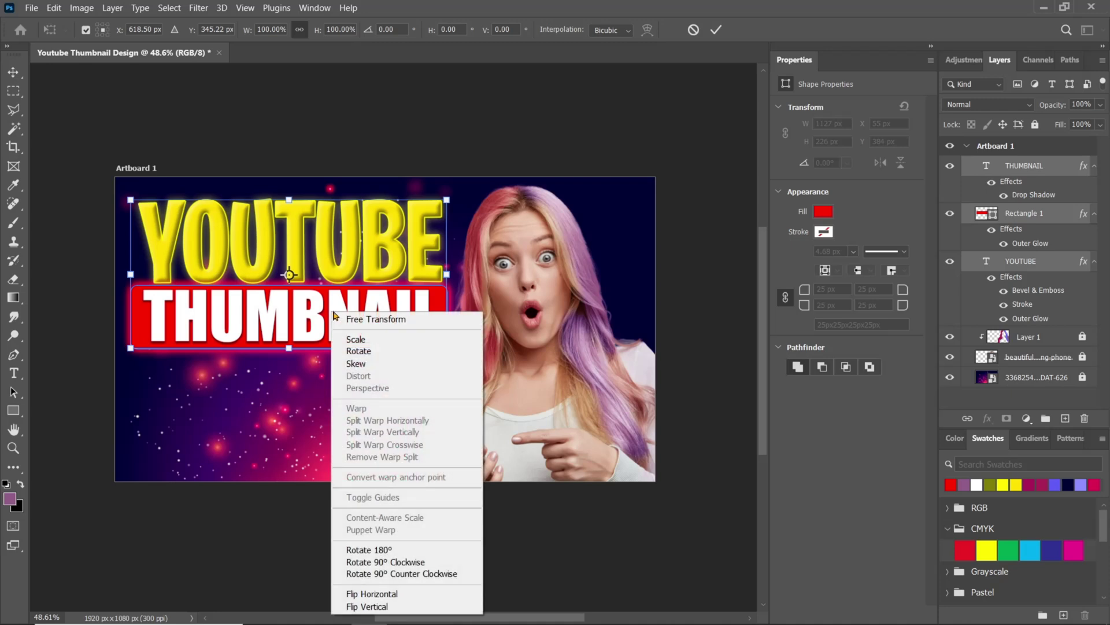
left_click(361, 367)
left_click_drag(446, 273, 448, 257)
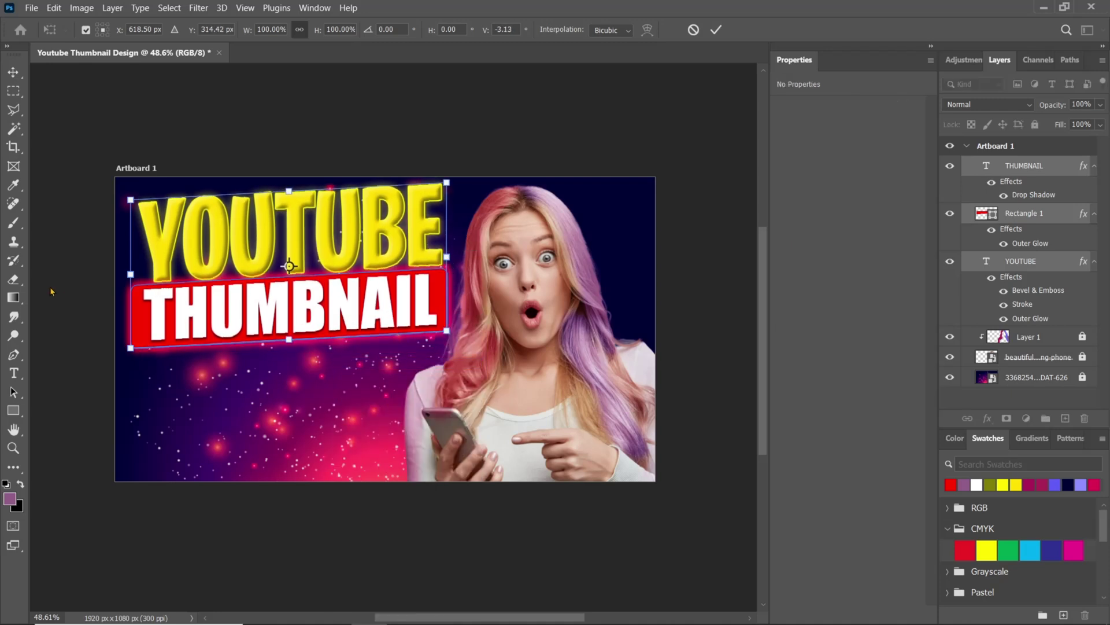
left_click_drag(133, 275, 144, 272)
key("Return")
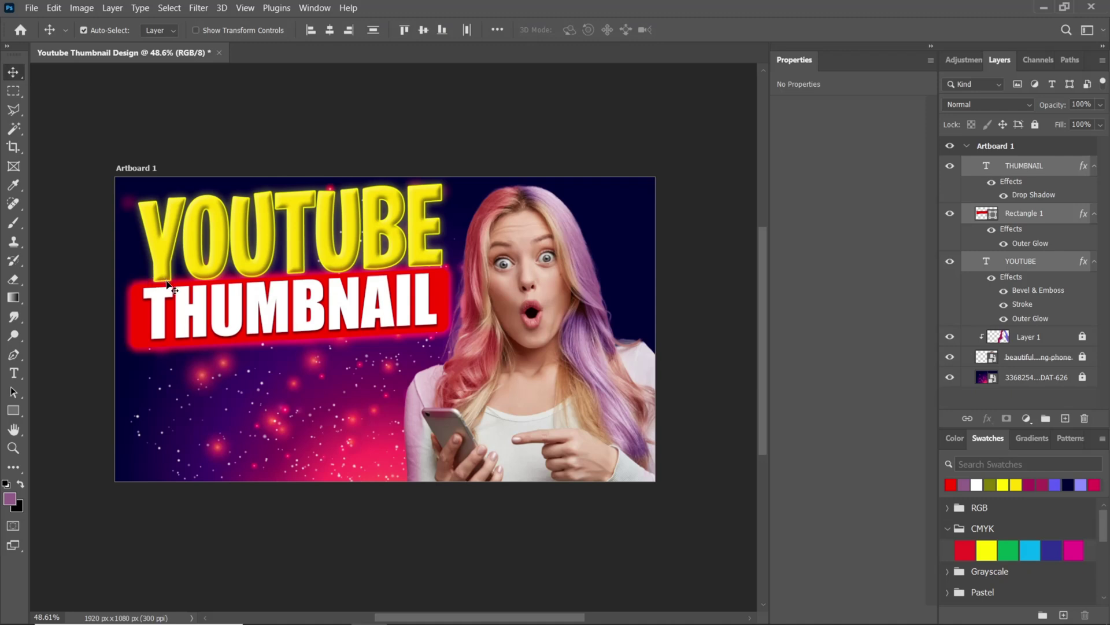
Step: Select Rectangle 1 and THUMBNAIL and nudge them down and right with arrow keys
left_click(88, 249)
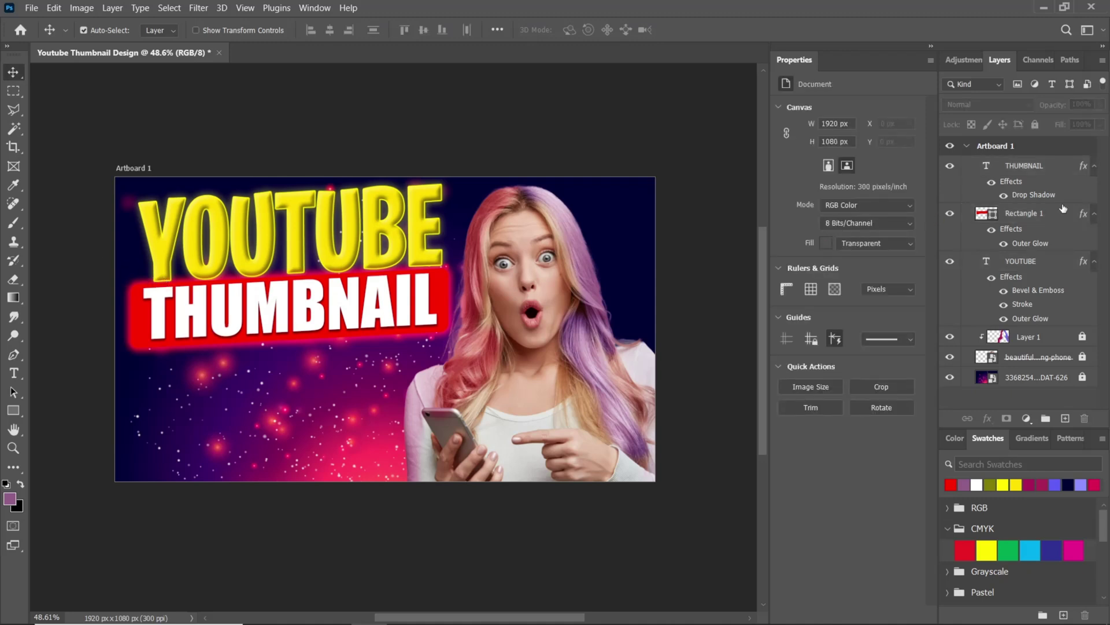
left_click(1025, 230)
left_click(1033, 182, "ctrl")
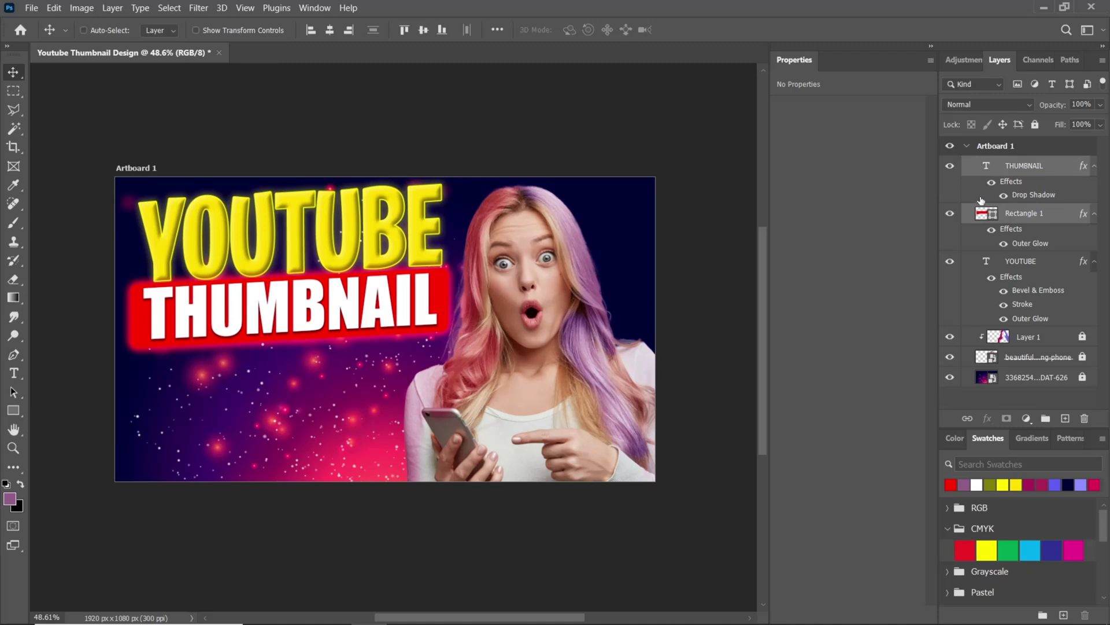
key("Down")
key("Down")
key("Down")
key("Down")
key("Down")
key("Down")
key("Down")
key("Down")
key("Down")
key("Down")
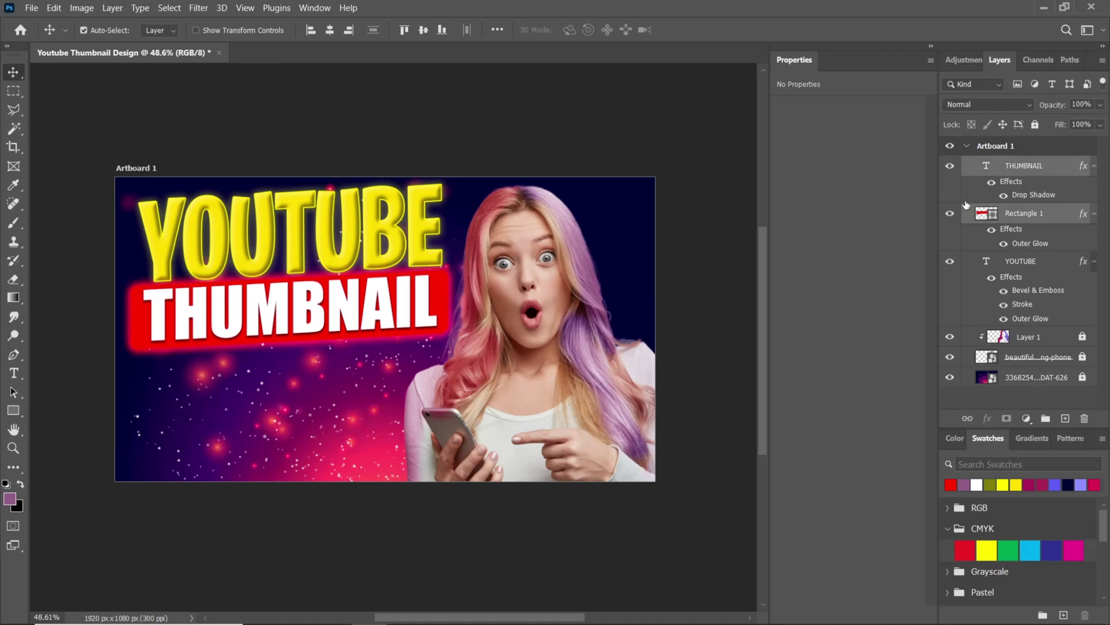
key("Down")
key("Down")
key("Right")
key("Right")
key("Right")
key("Right")
key("Right")
key("Right")
key("Right")
key("Right")
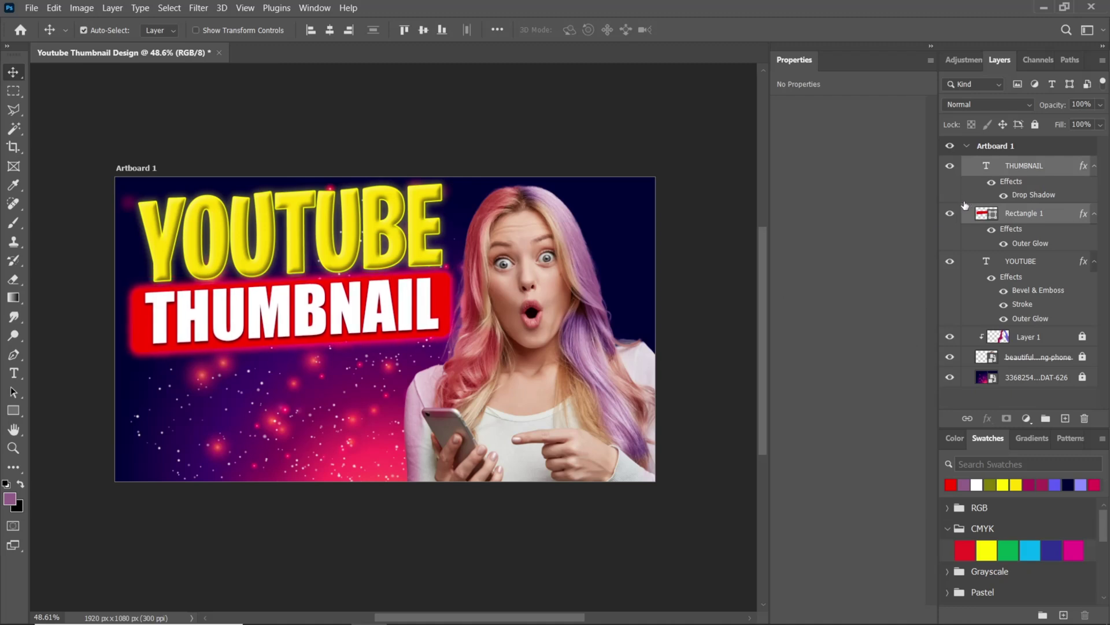
key("Down")
key("Down")
key("Down")
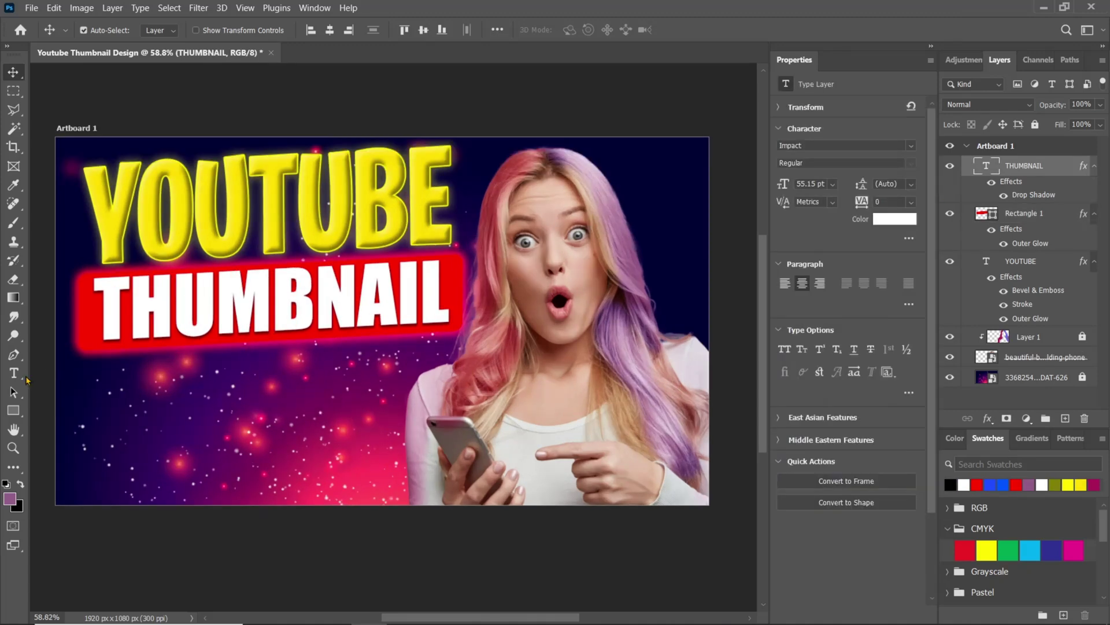
Step: Add a text line reading 'BOOST YOUR' in the lower left of the canvas
key("t")
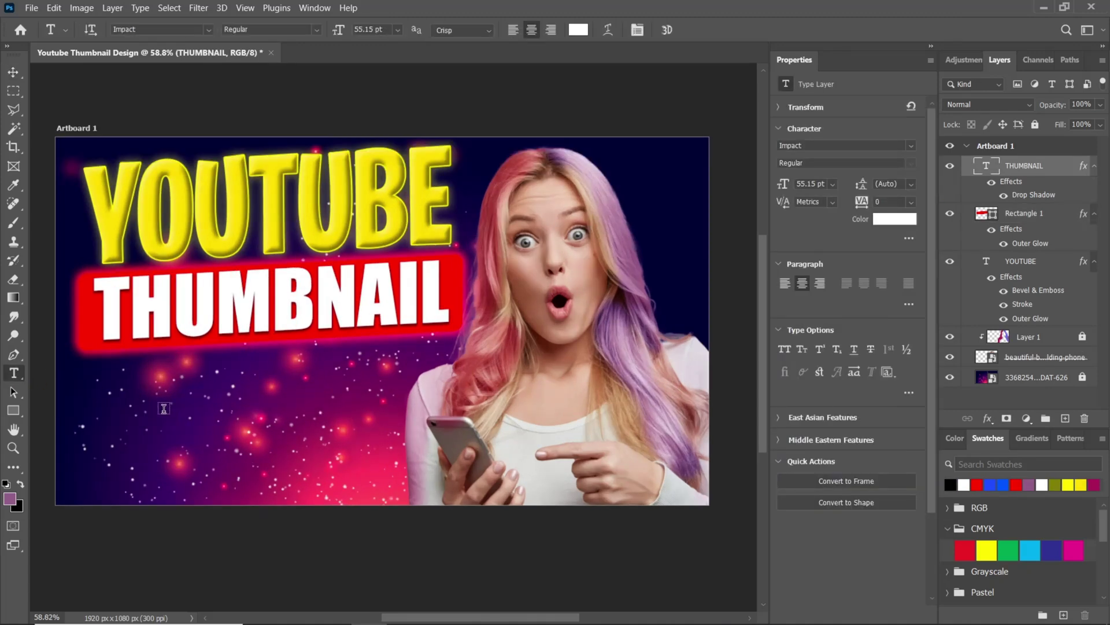
left_click(164, 408)
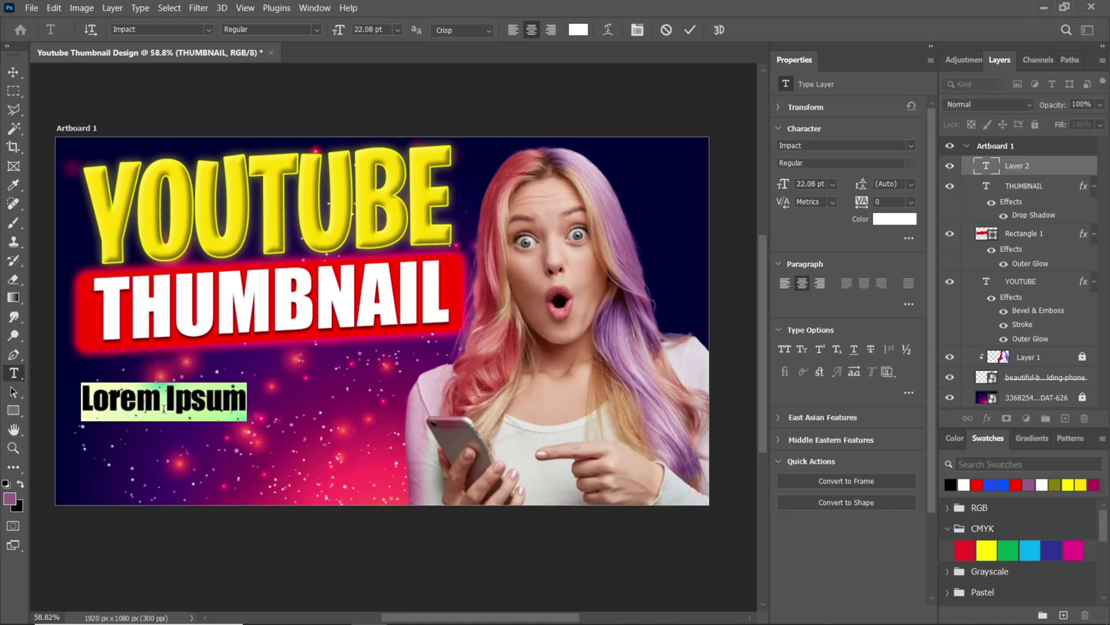
type("BOS")
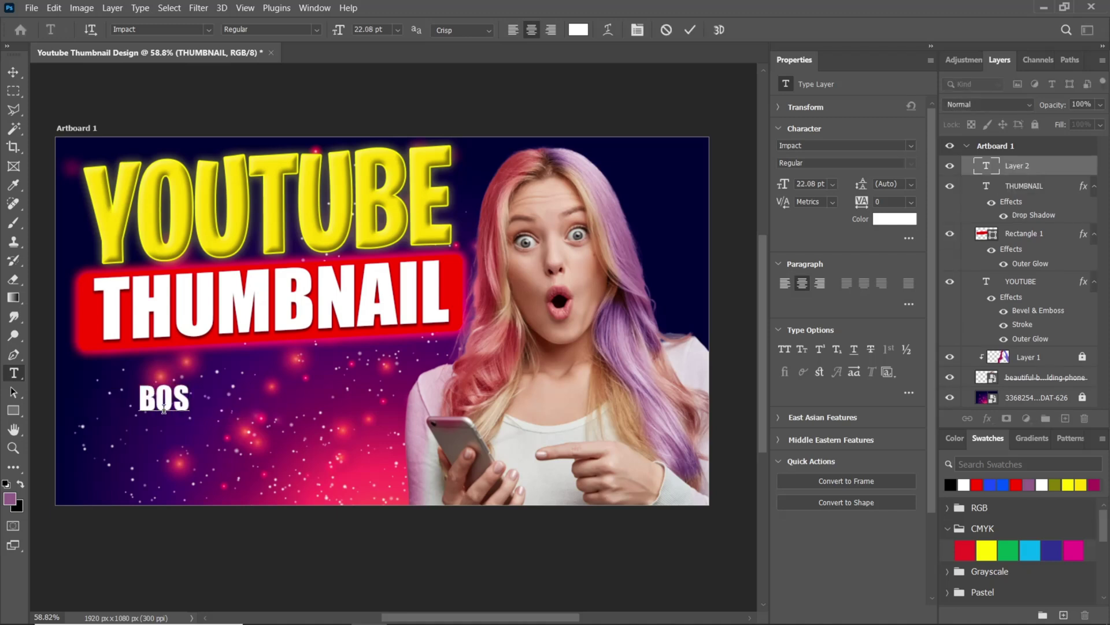
key("BackSpace")
type("OST YOUR")
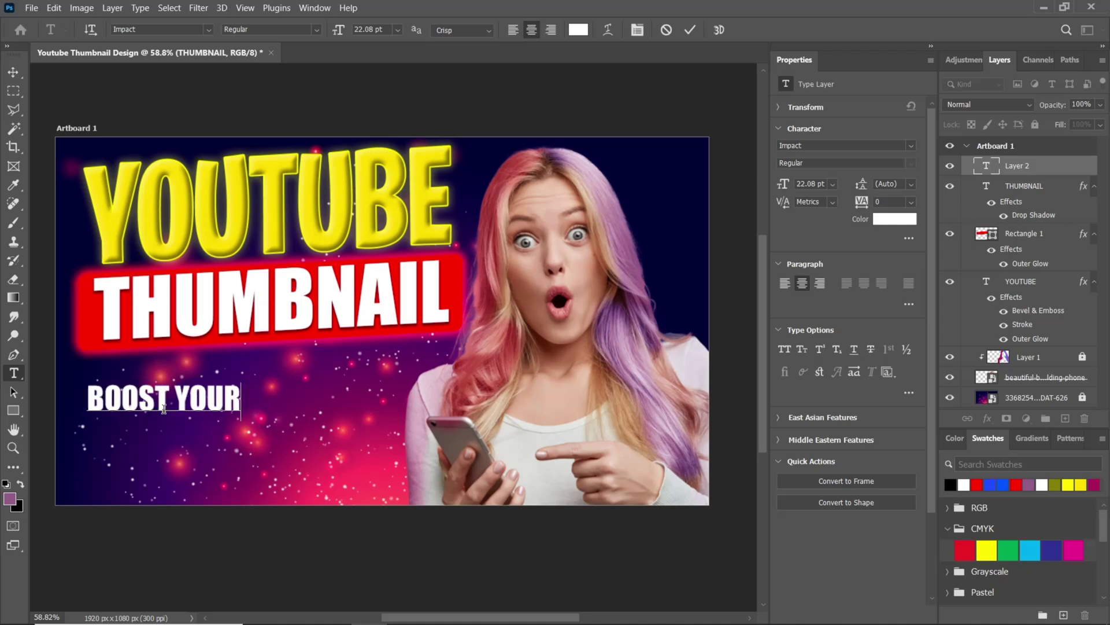
key("ctrl")
key("ctrl+Return")
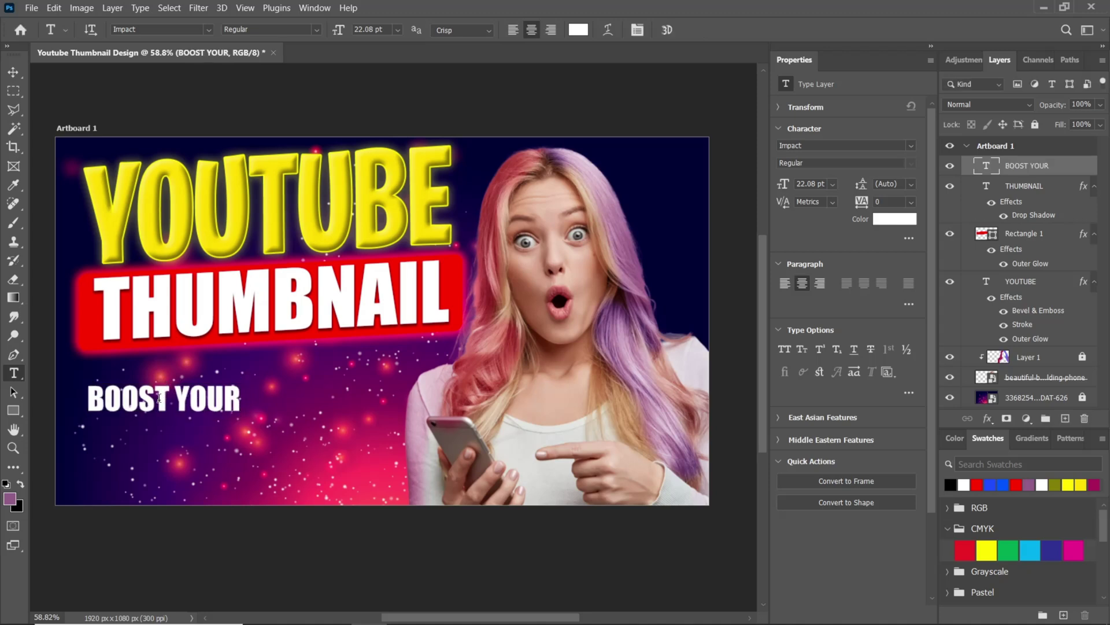
Step: Duplicate the line below, retype it as 'VIEWS', and center it beneath BOOST YOUR
key("v")
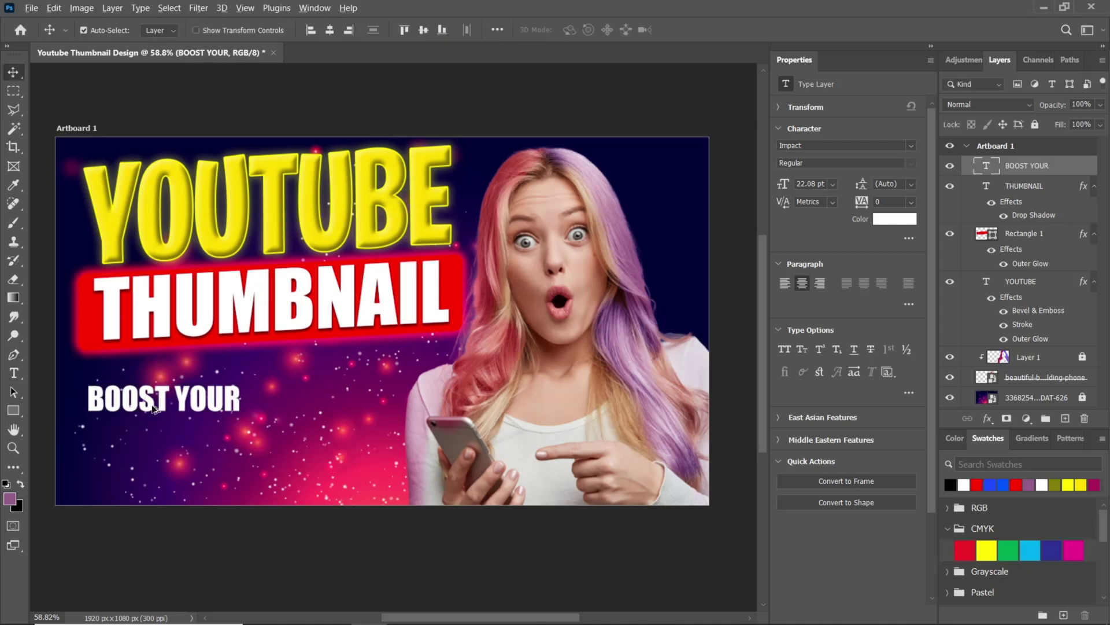
left_click_drag(157, 409, 196, 449)
key("t")
left_click(194, 443)
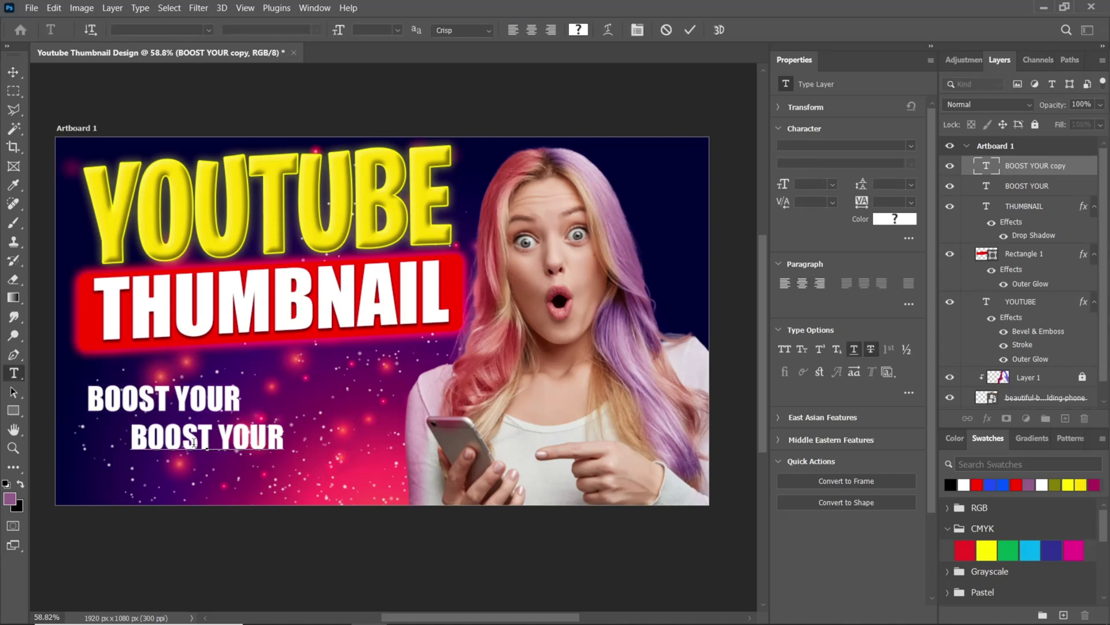
type("VI")
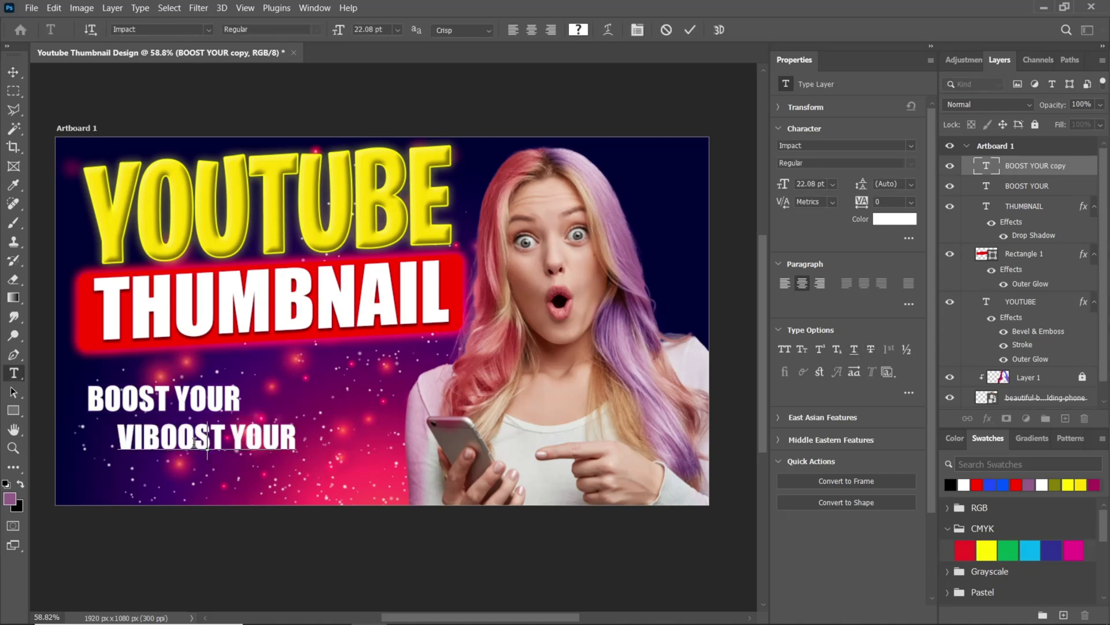
key("ctrl+a")
key("BackSpace")
type("VIEW")
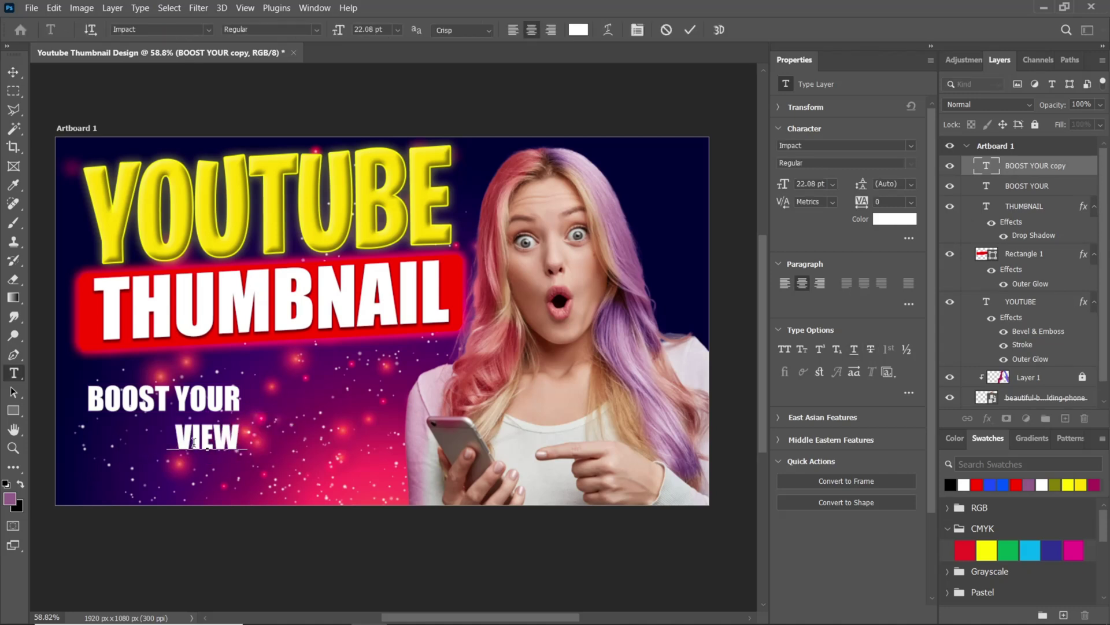
type("S")
left_click(13, 72)
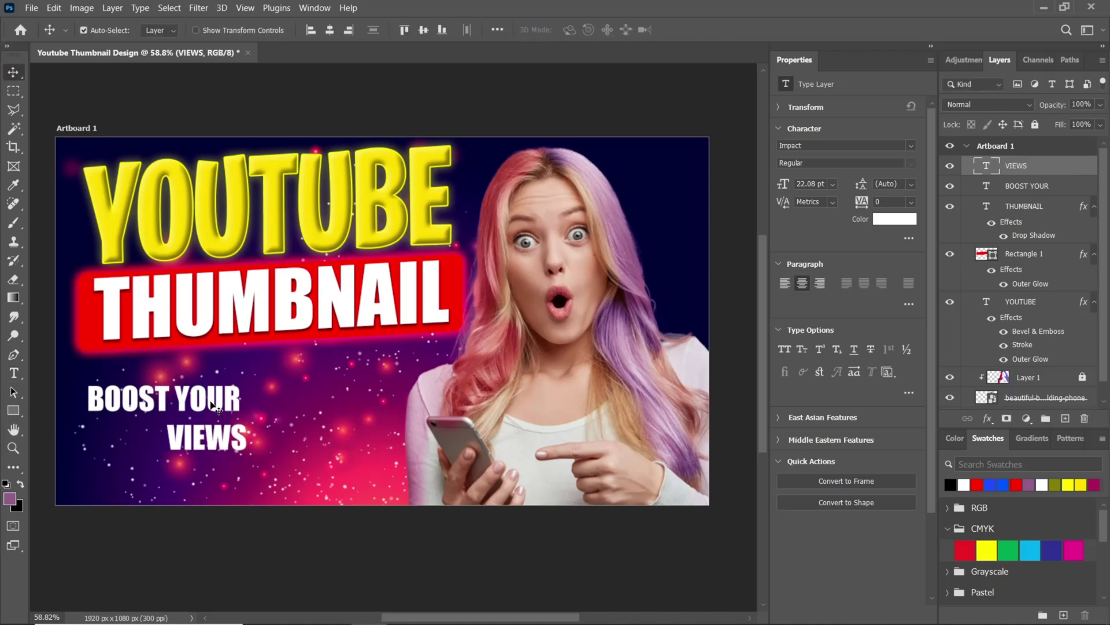
left_click_drag(212, 405, 262, 414)
left_click_drag(208, 438, 228, 446)
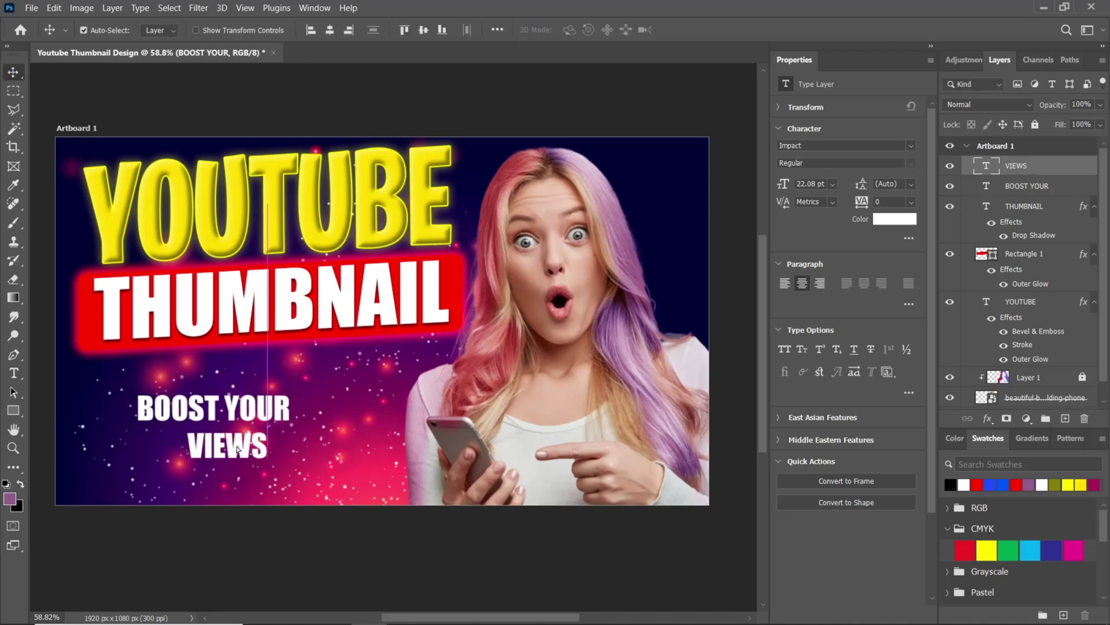
Step: Place the pngwing wooden sign image as embedded and convert it to a Smart Object
left_click(32, 8)
left_click(69, 280)
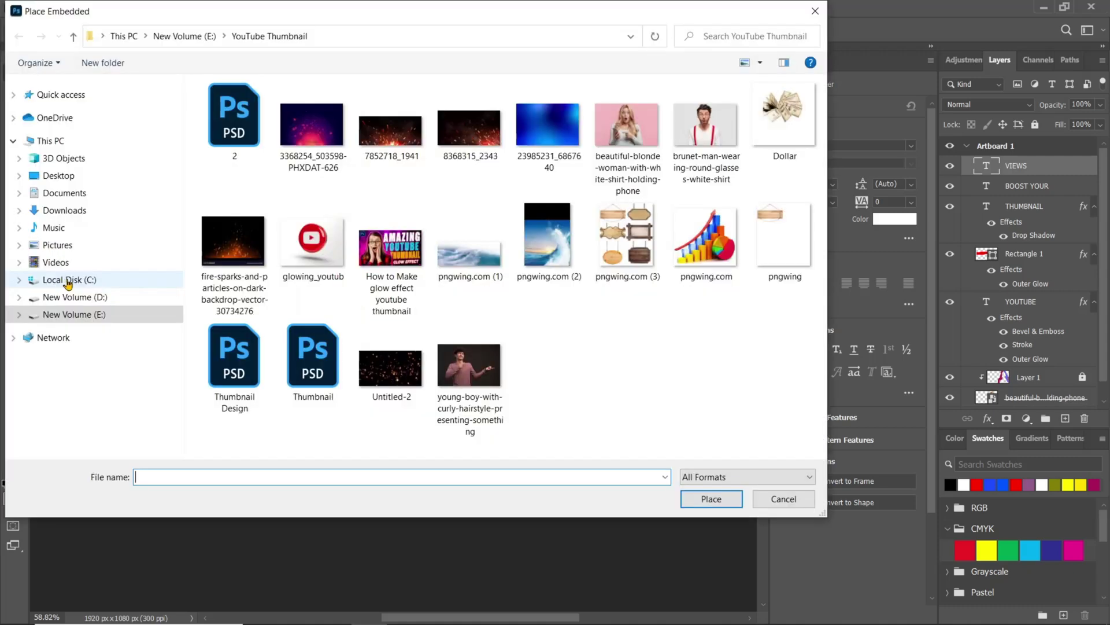
left_click(784, 243)
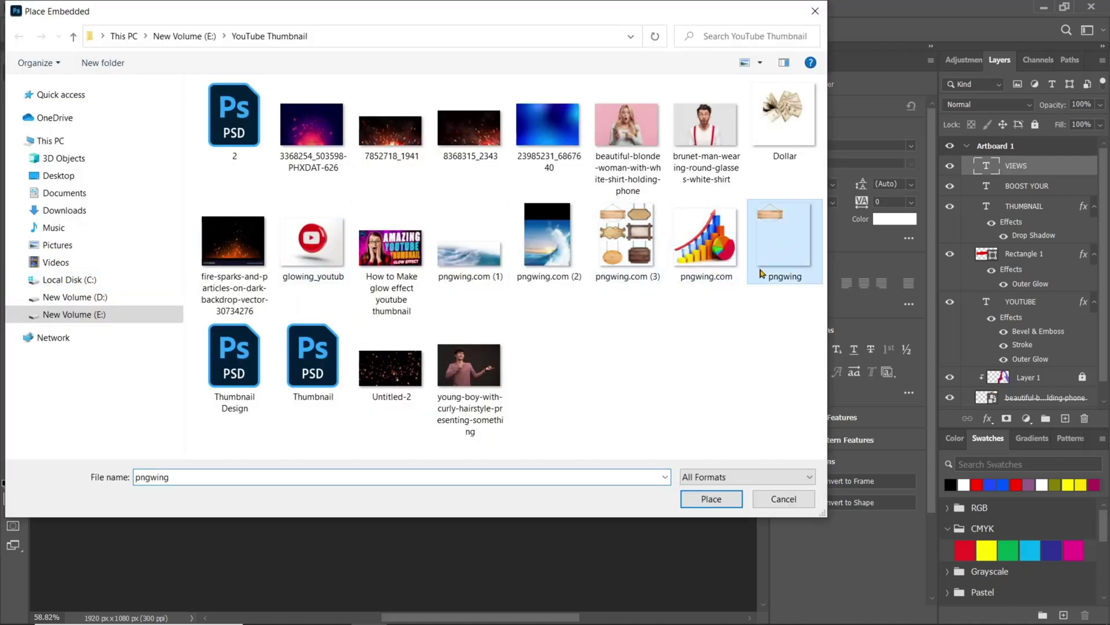
left_click(707, 501)
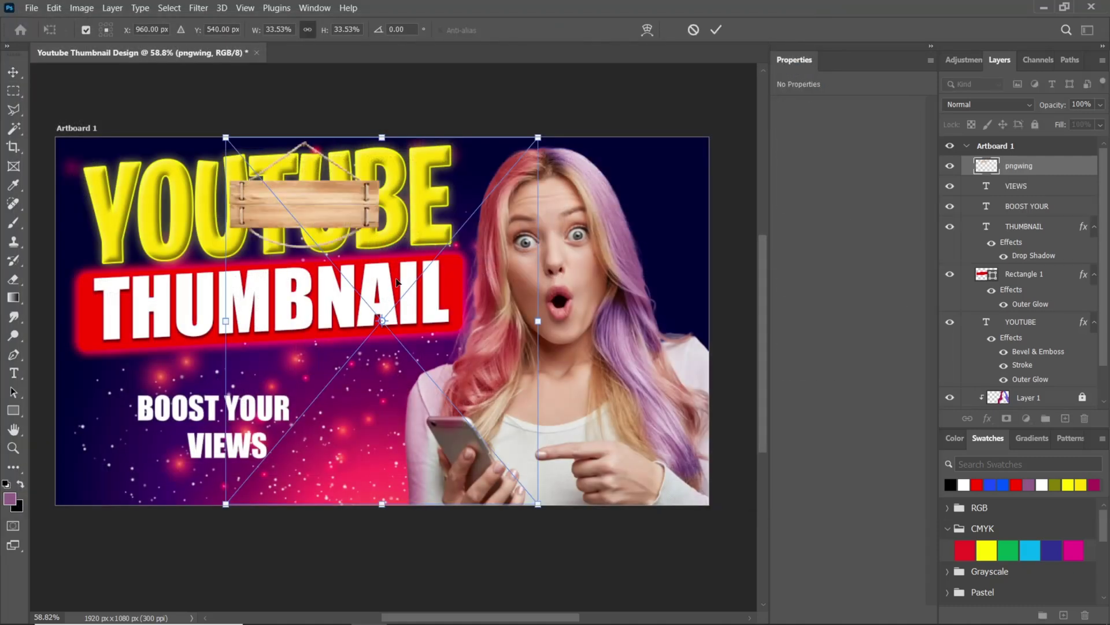
left_click(716, 30)
right_click(1067, 172)
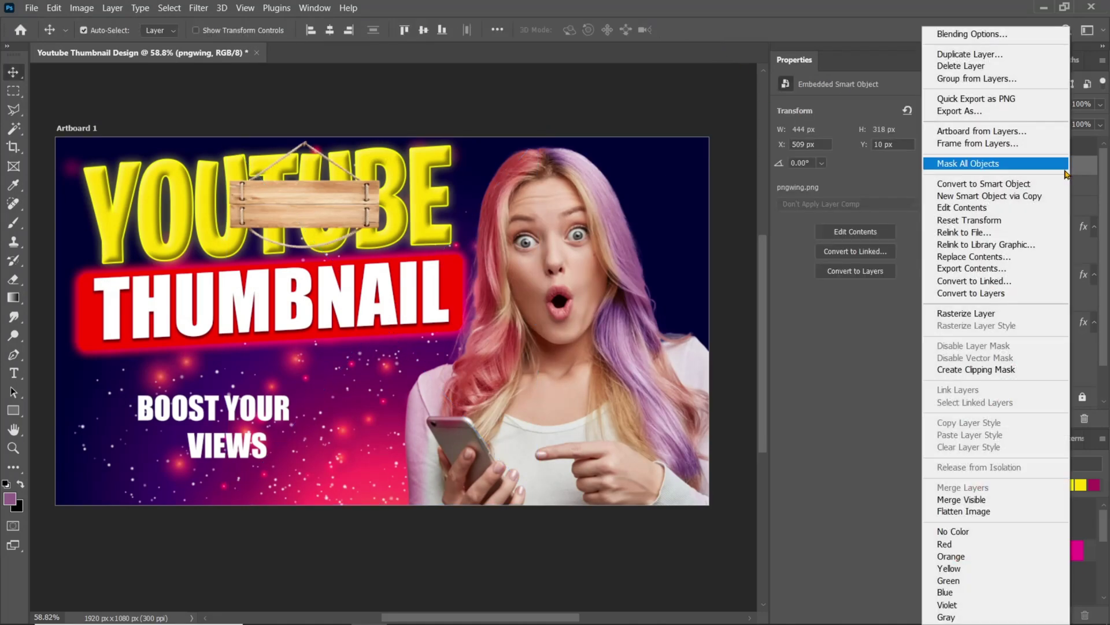
left_click(1018, 184)
Step: Scale the sign to about 205% in the lower left and move its layer below the text
key("ctrl+t")
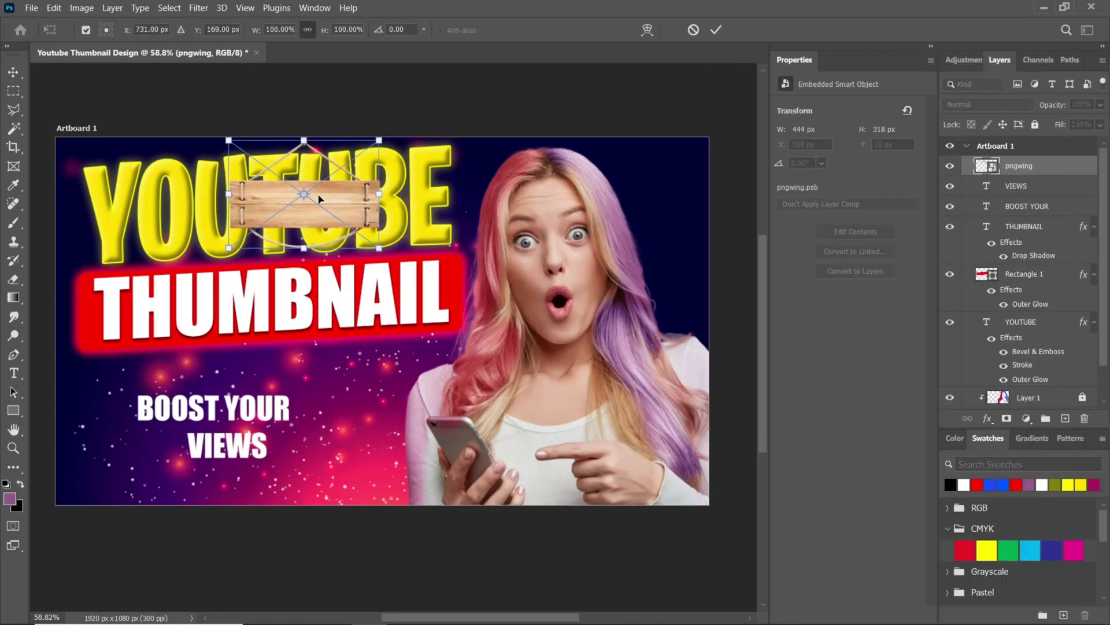
left_click_drag(324, 199, 234, 345)
left_click_drag(291, 401, 374, 455)
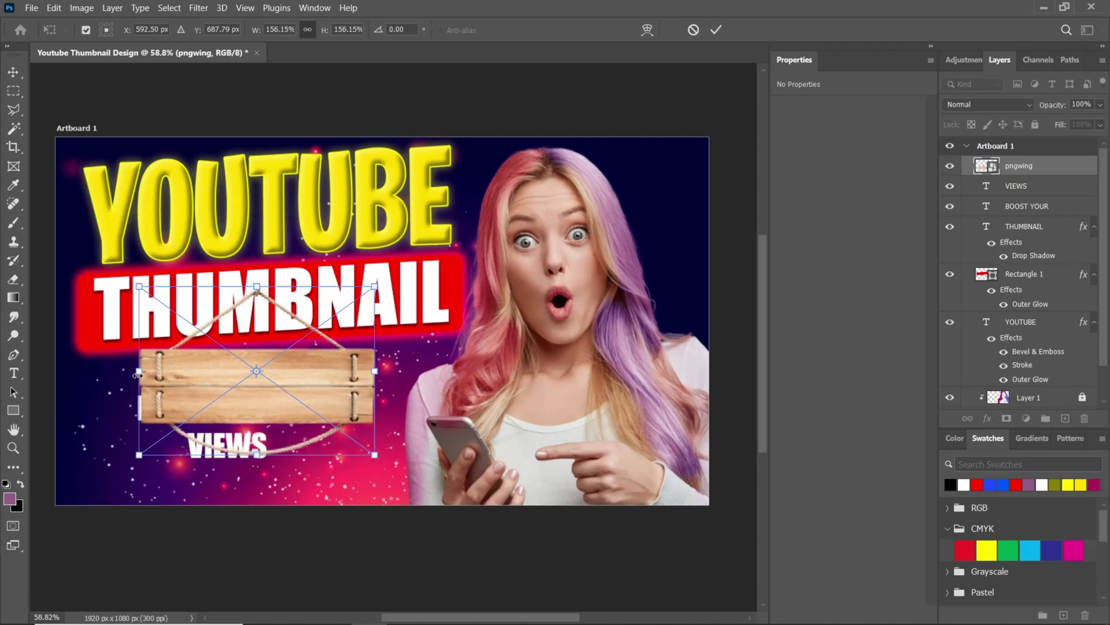
left_click_drag(137, 375, 85, 371)
left_click_drag(249, 399, 275, 426)
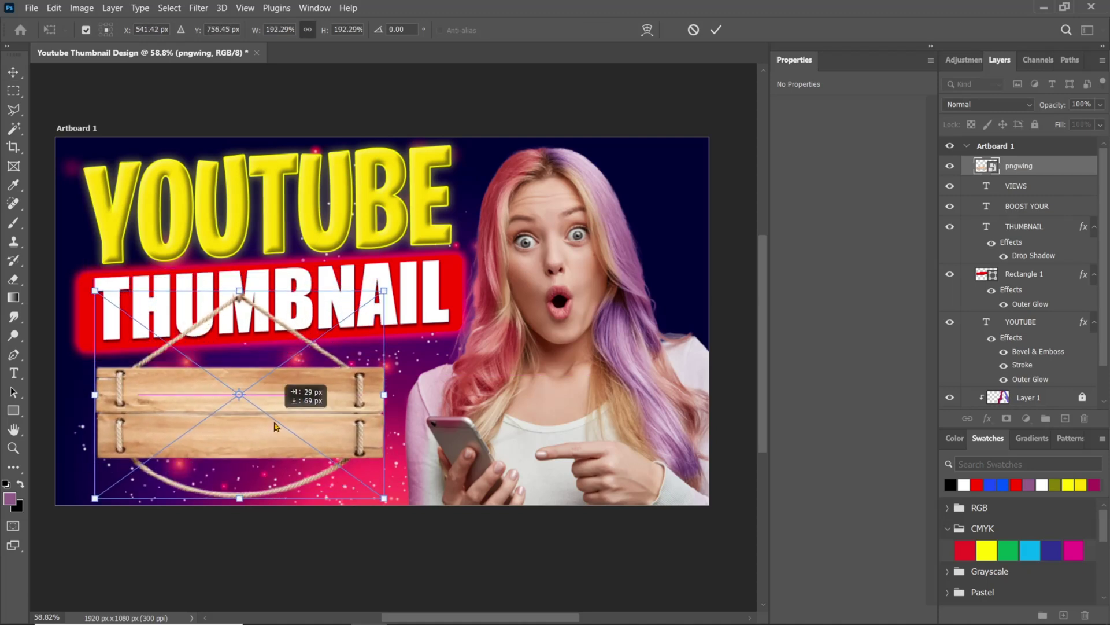
left_click_drag(384, 394, 405, 408)
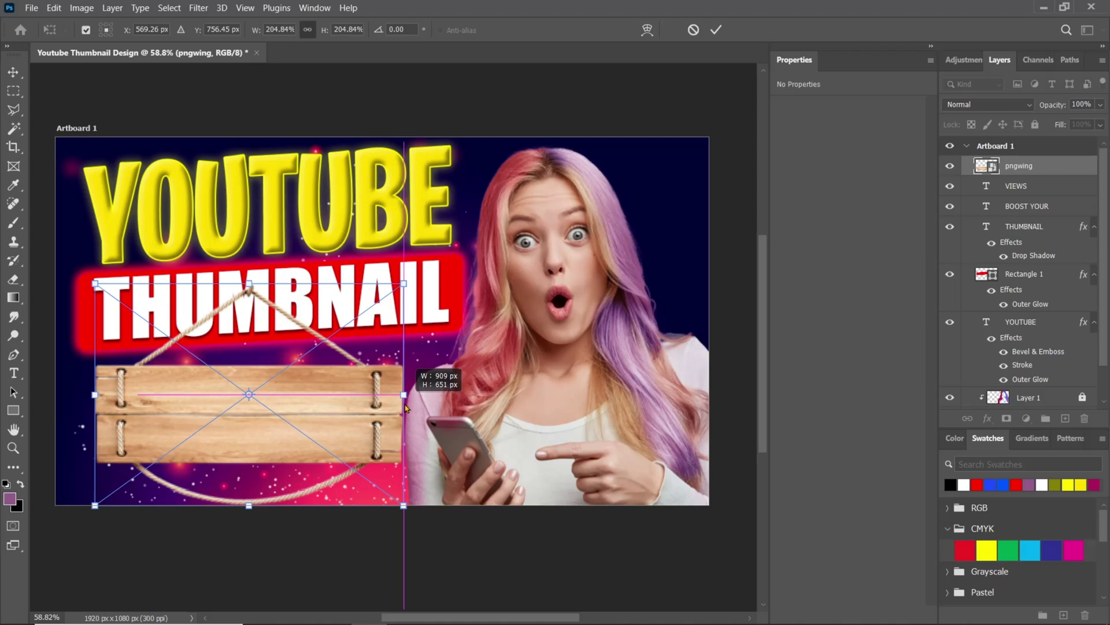
key("Return")
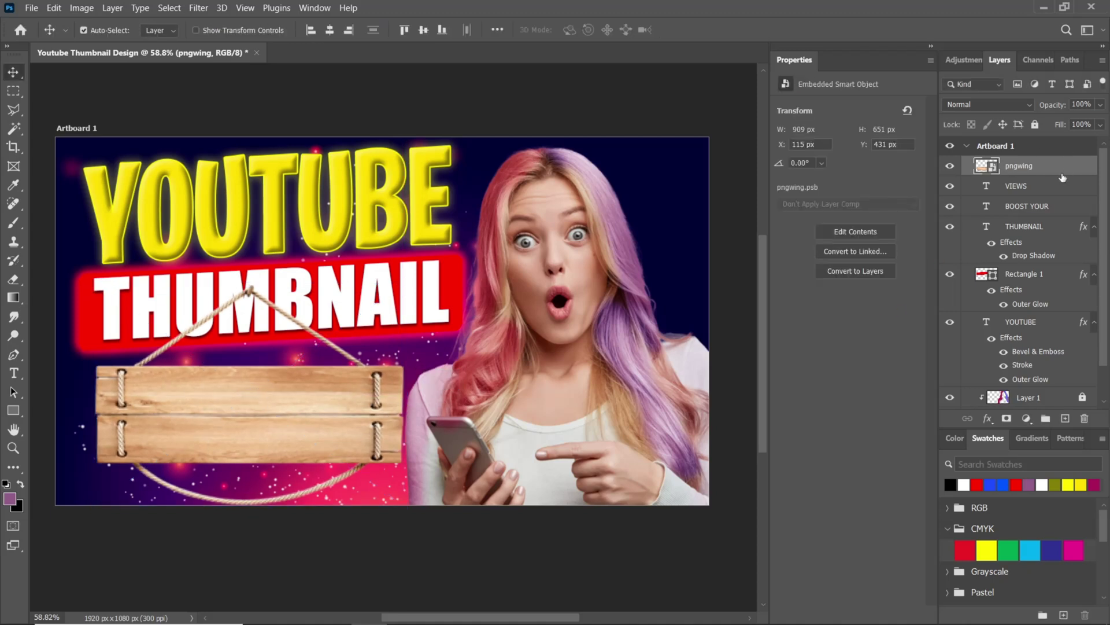
left_click_drag(1062, 177, 1045, 243)
Step: Enlarge BOOST YOUR, move it up, and change its colour to black
left_click(272, 409)
key("ctrl+t")
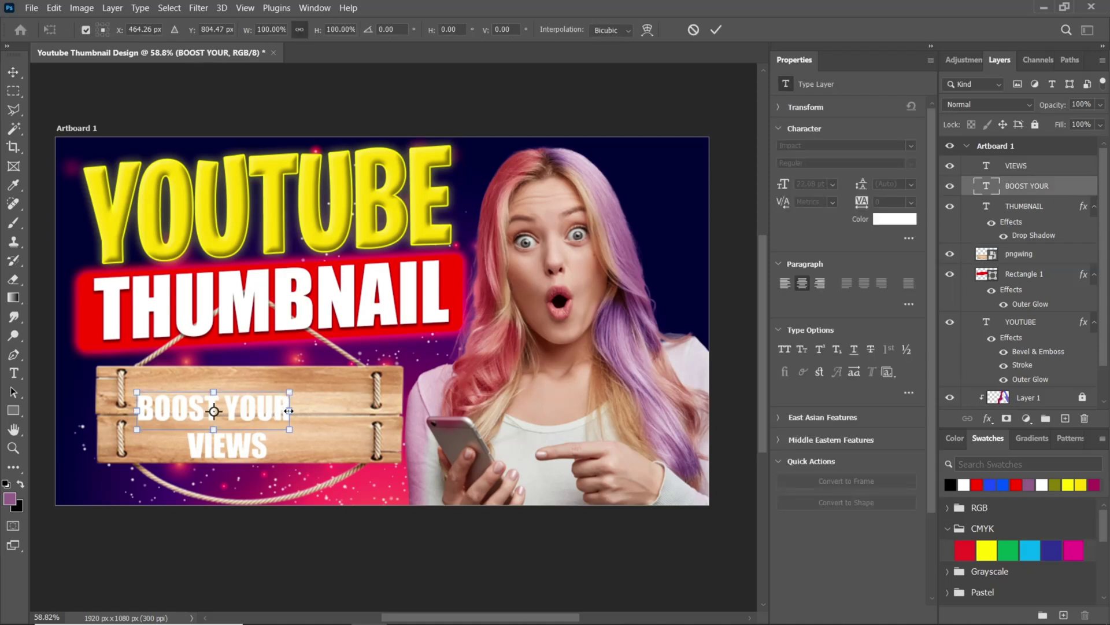
left_click_drag(278, 412, 347, 399)
key("Return")
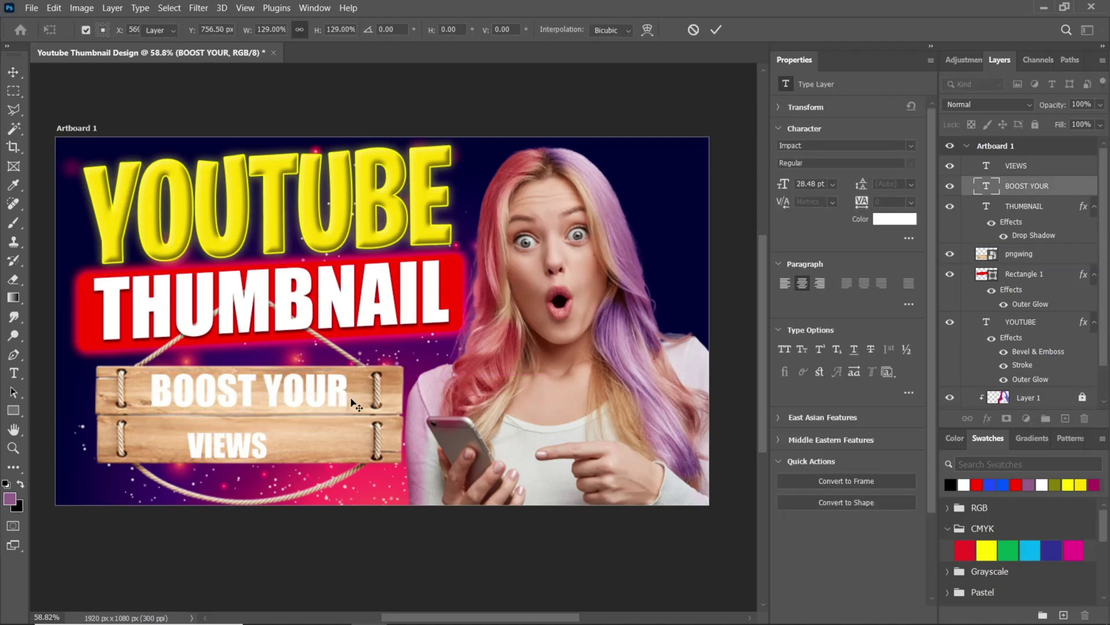
left_click(903, 225)
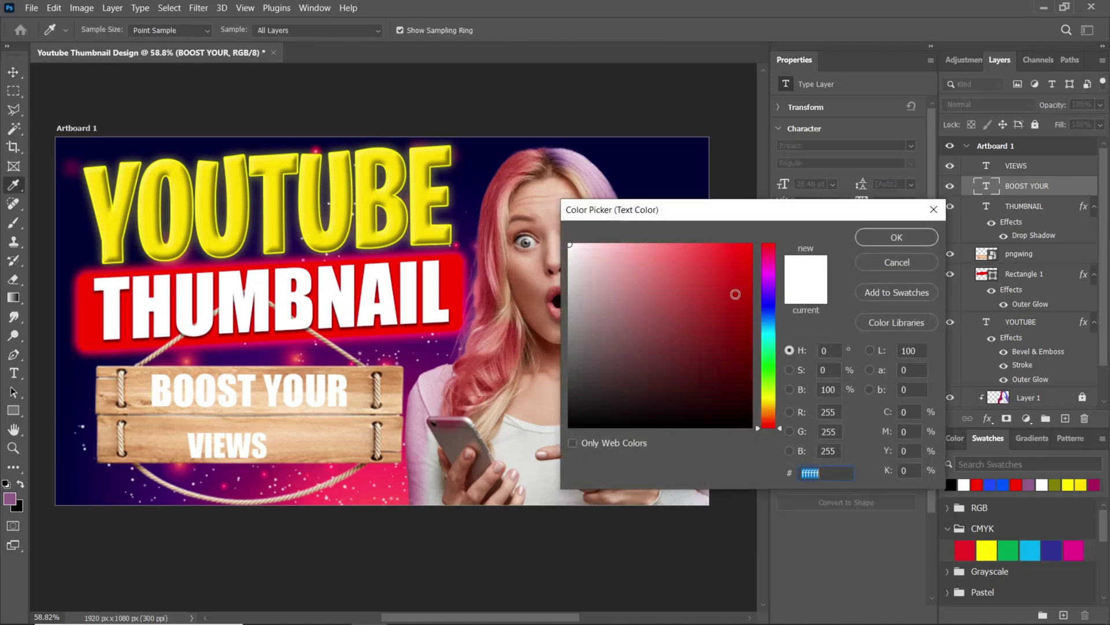
left_click_drag(679, 335, 571, 439)
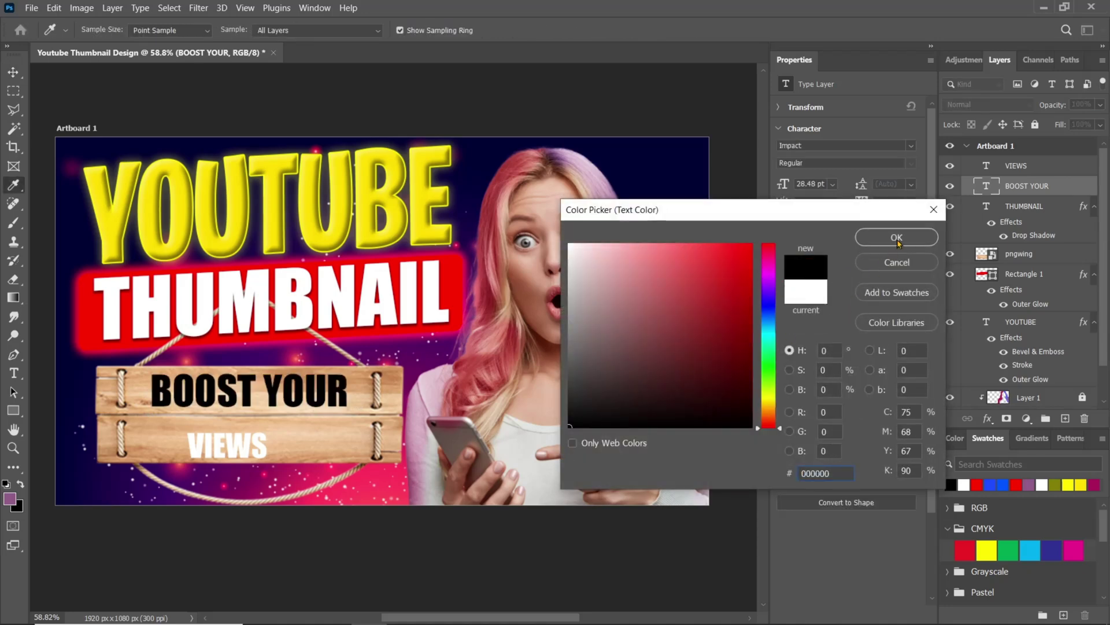
left_click(897, 237)
Step: Enlarge the VIEWS text to about 176% under BOOST YOUR
left_click(248, 453, "ctrl")
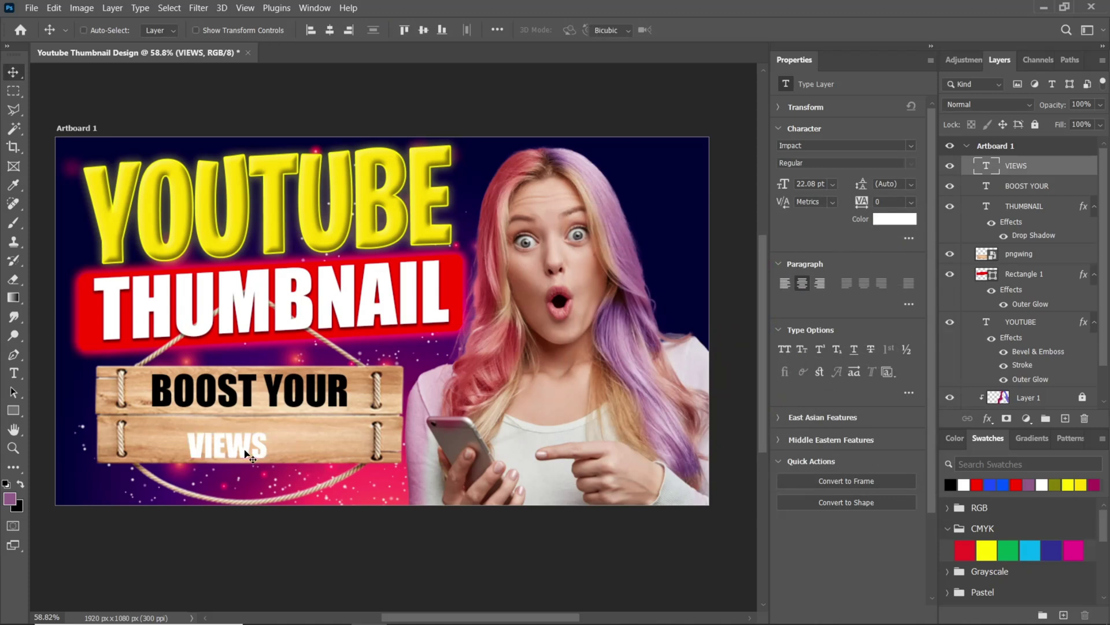
key("ctrl+t")
left_click_drag(270, 449, 249, 415)
key("Return")
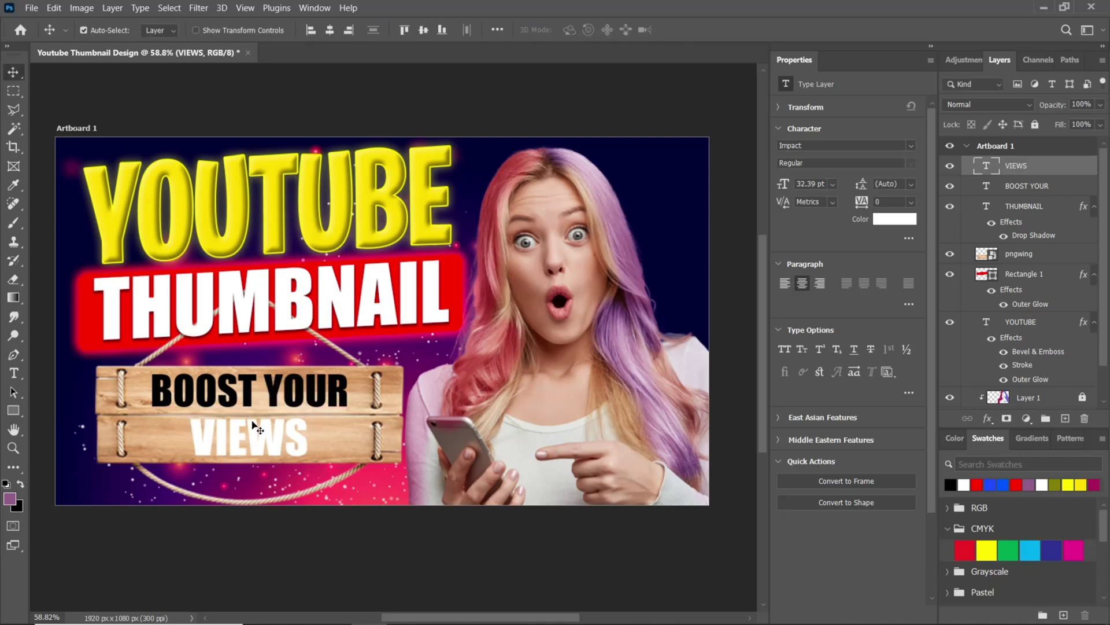
right_click(1068, 177)
Step: Give VIEWS a red Color Overlay and a black Drop Shadow at 100% opacity
left_click(897, 116)
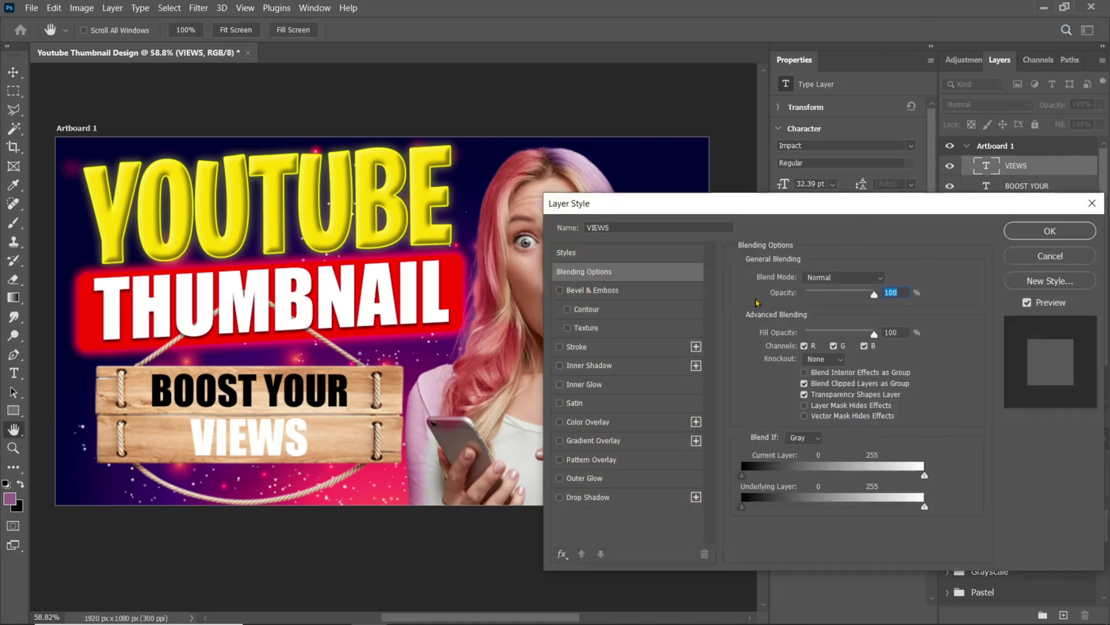
left_click(589, 421)
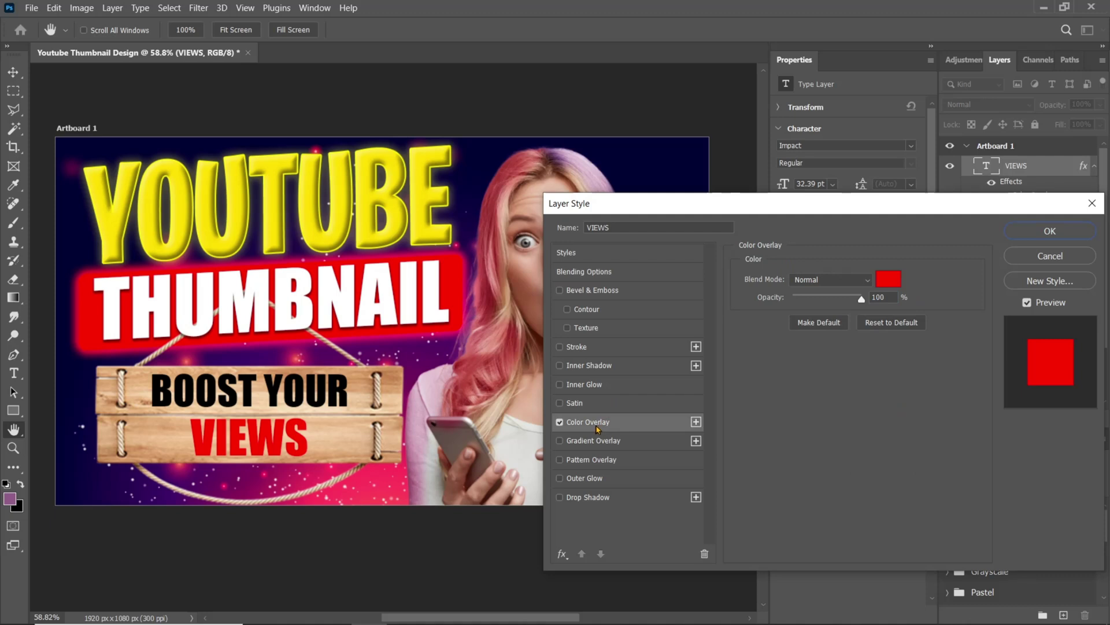
left_click(589, 496)
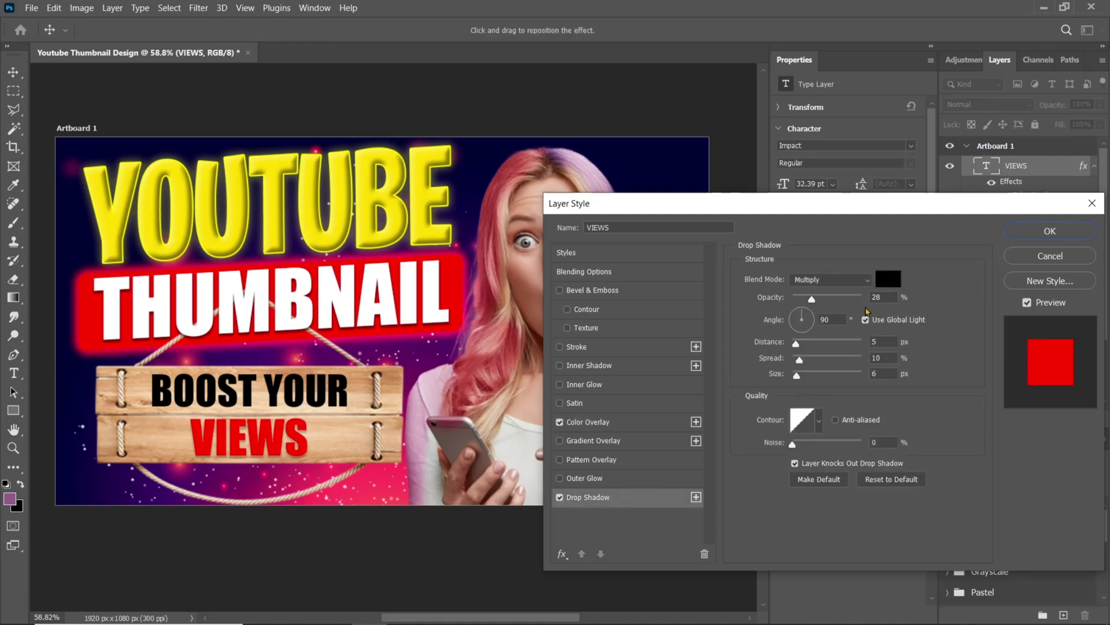
left_click_drag(816, 304, 878, 307)
double_click(877, 298)
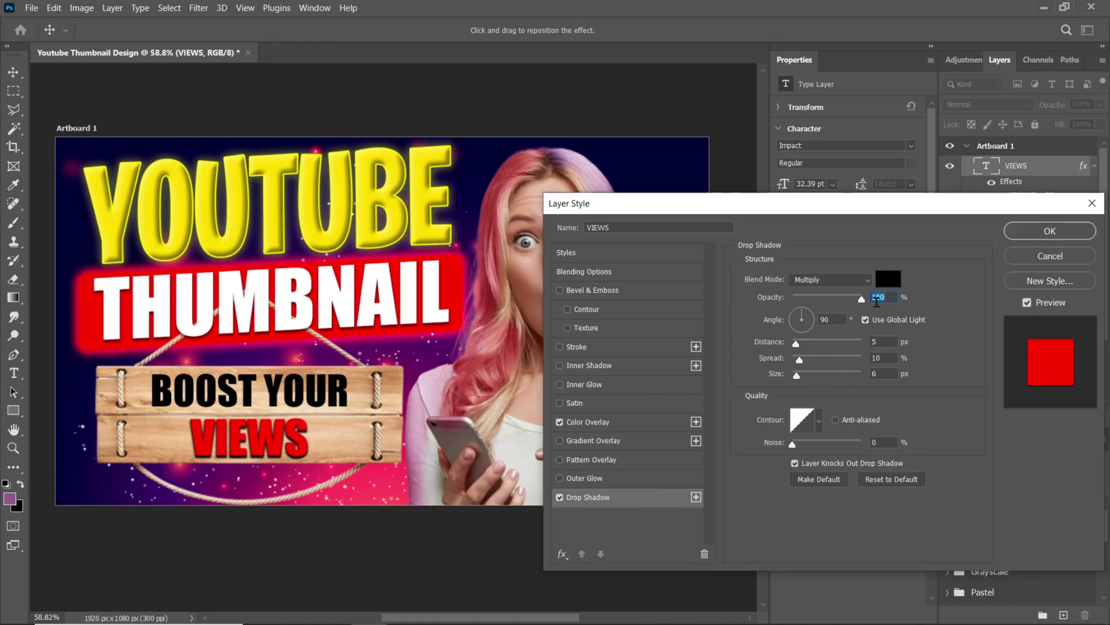
left_click(891, 284)
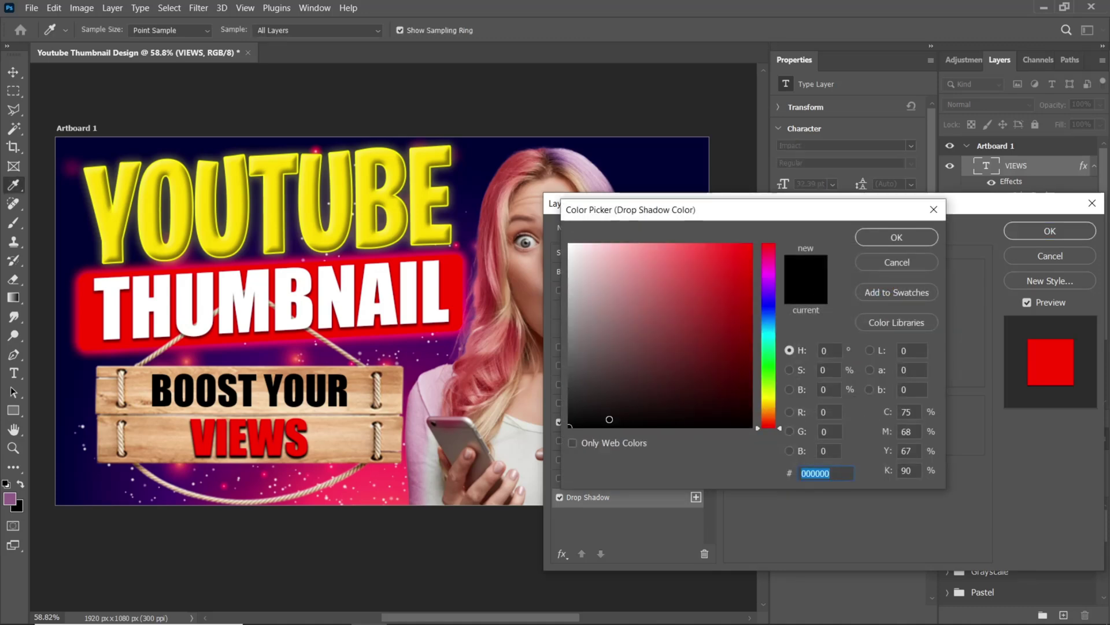
left_click(891, 243)
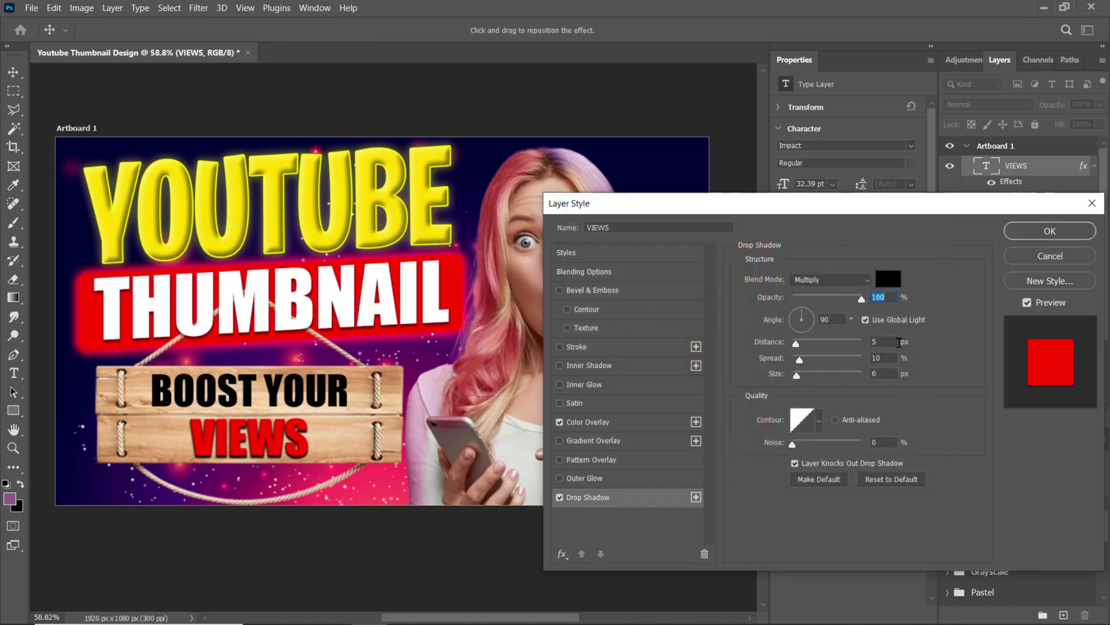
left_click(1053, 231)
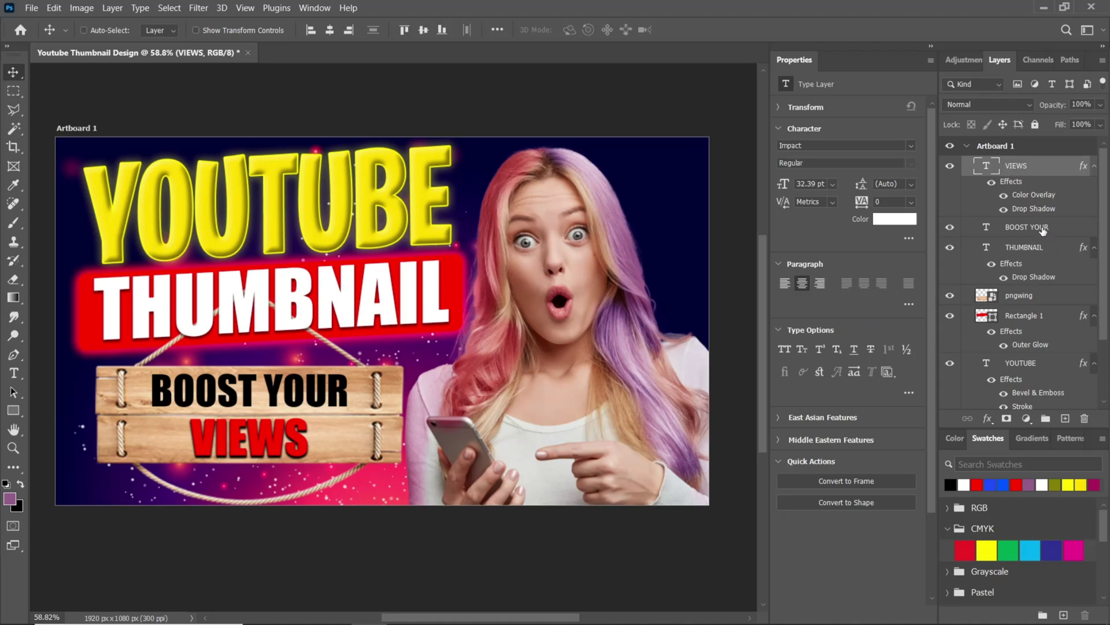
Step: Skew the sign, BOOST YOUR and VIEWS by -3.42° so the right side rises, shifting them slightly right
left_click(1043, 230, "ctrl")
left_click(1021, 303, "ctrl")
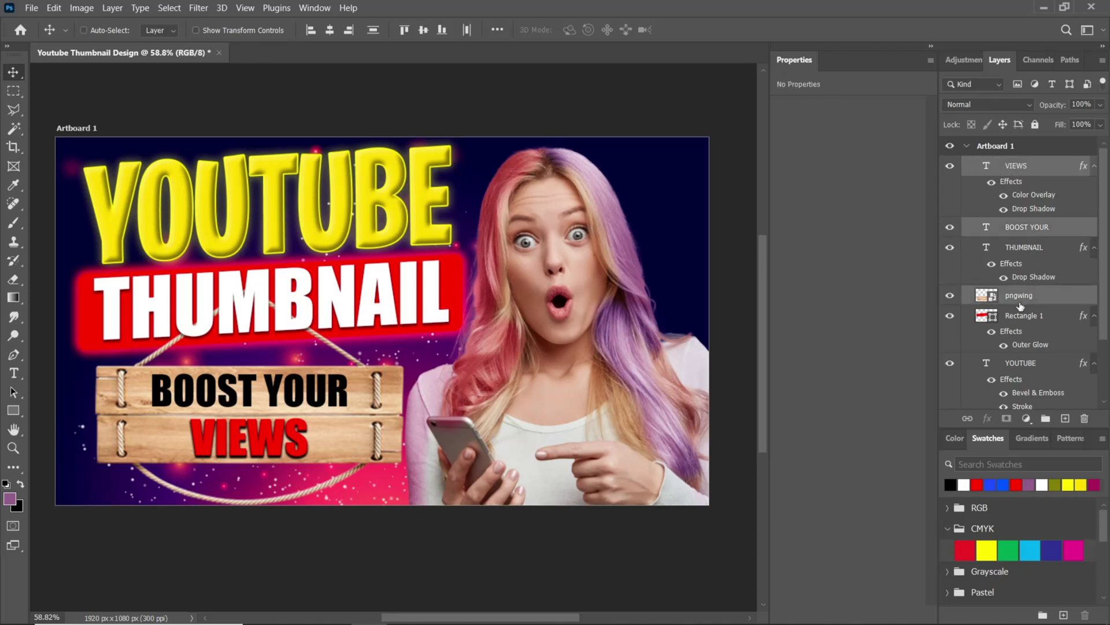
key("ctrl+t")
right_click(453, 402)
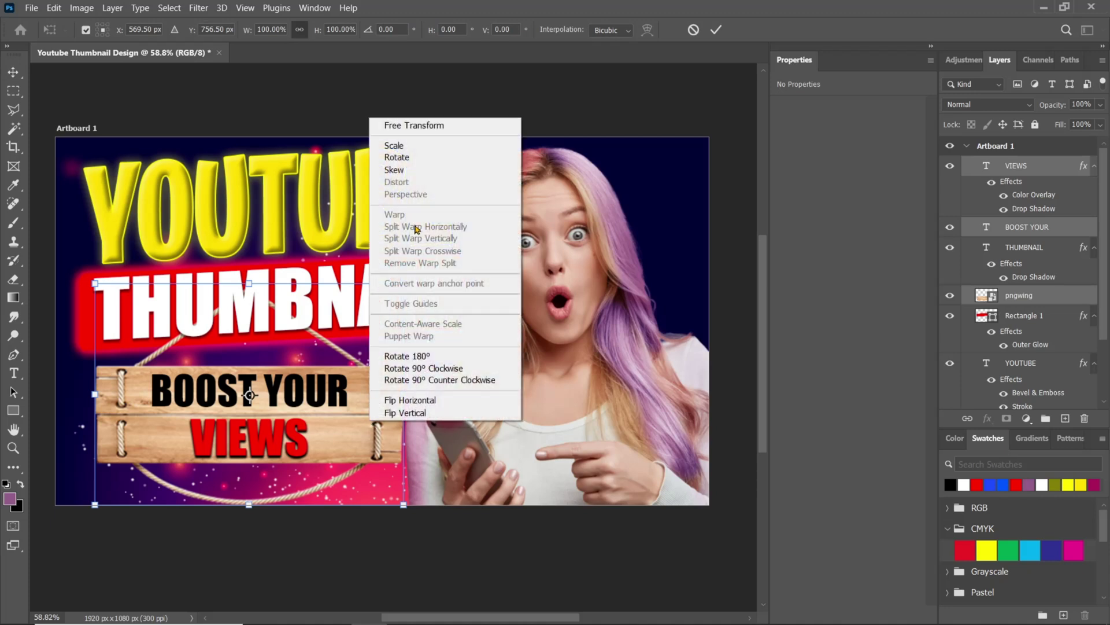
left_click(422, 169)
left_click_drag(405, 396, 408, 376)
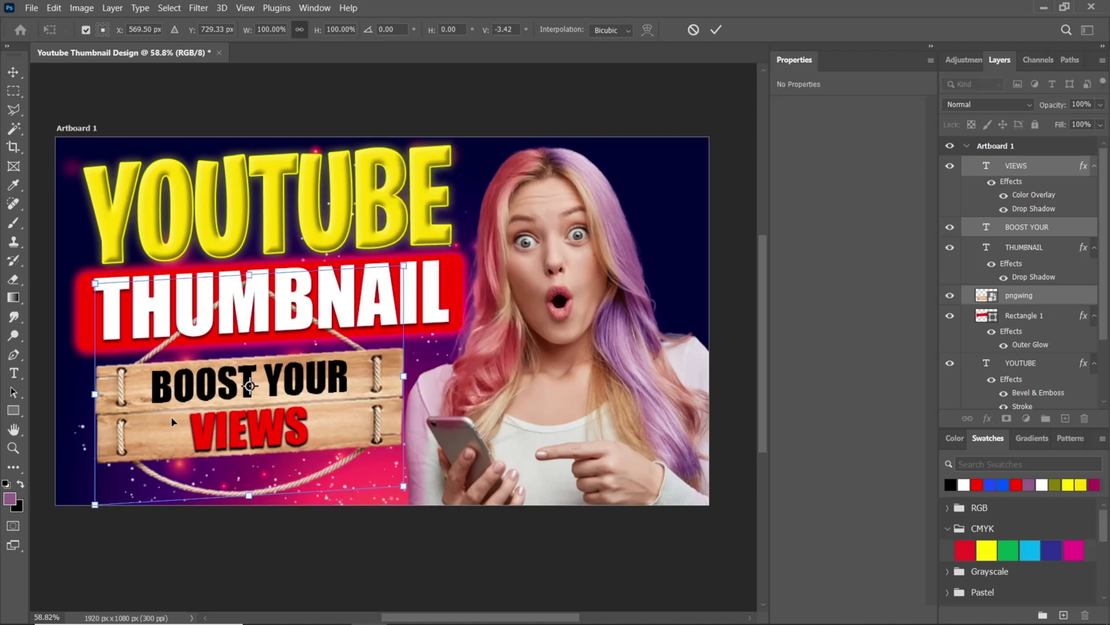
left_click_drag(172, 421, 184, 422)
key("Return")
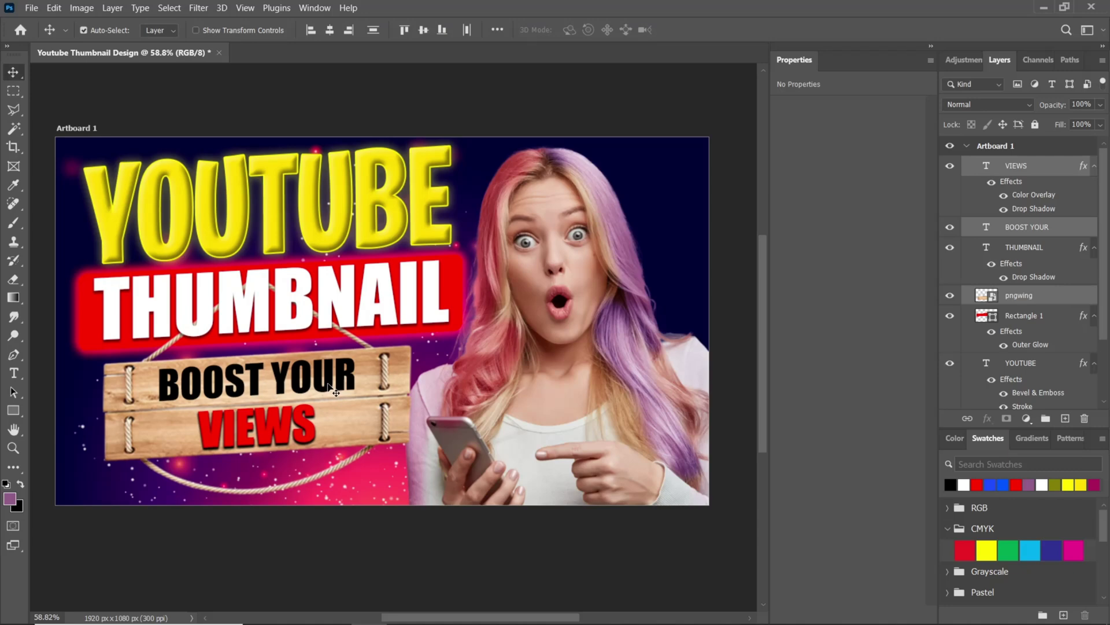
Step: Embed the pngwing.com chart image, shrunk to 7.35%, at the wooden sign's left end
left_click(31, 8)
left_click(86, 281)
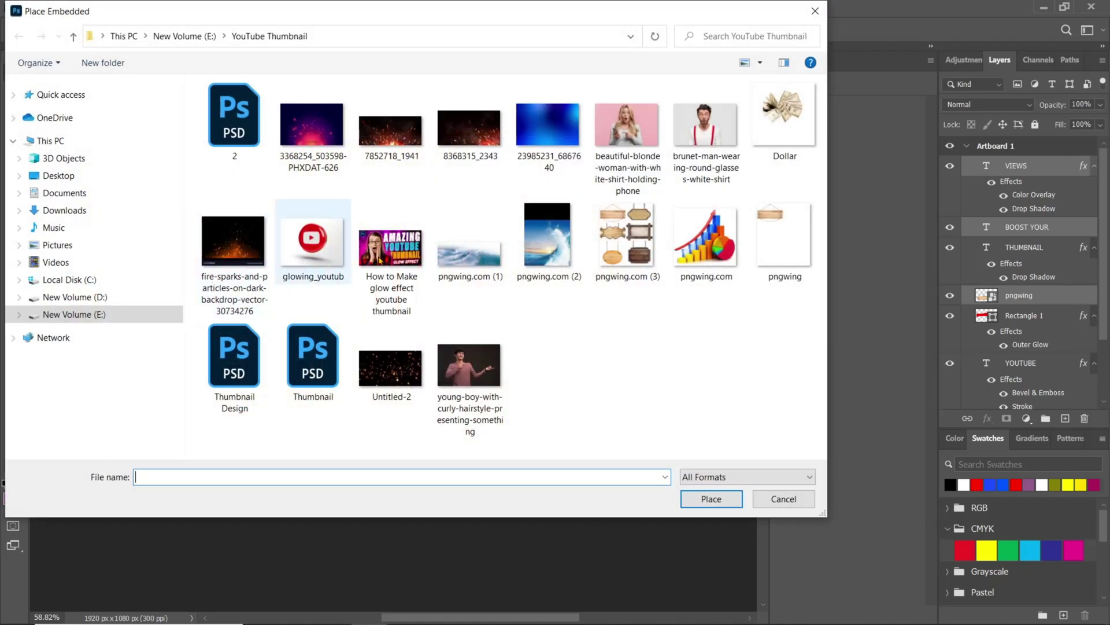
left_click(716, 248)
left_click(696, 499)
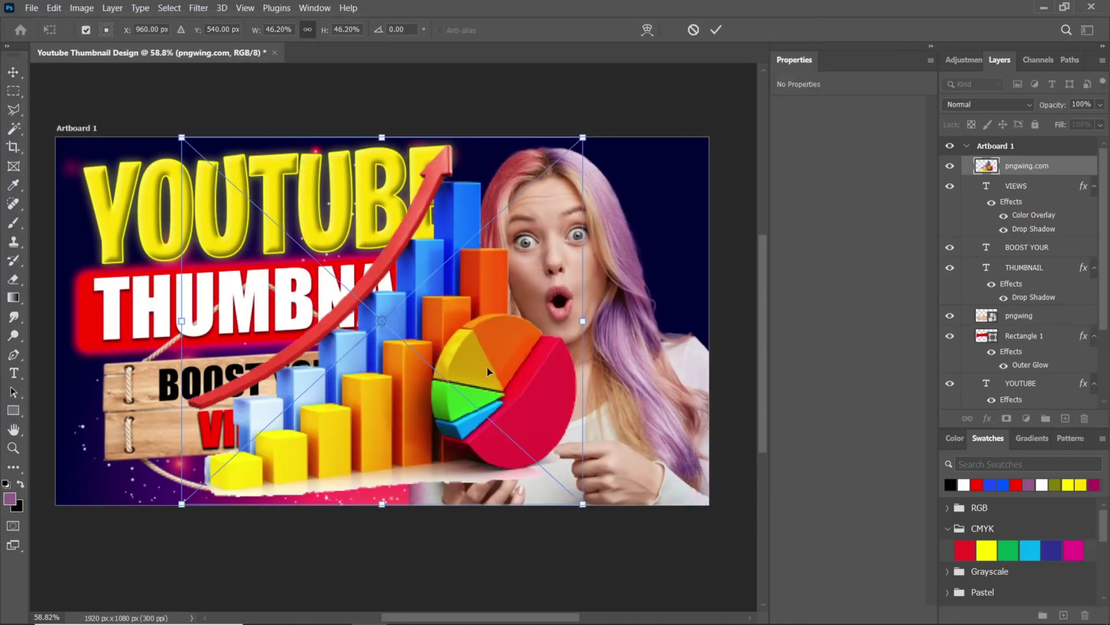
left_click_drag(182, 138, 430, 386)
left_click_drag(558, 473, 175, 403)
left_click_drag(56, 300, 108, 396)
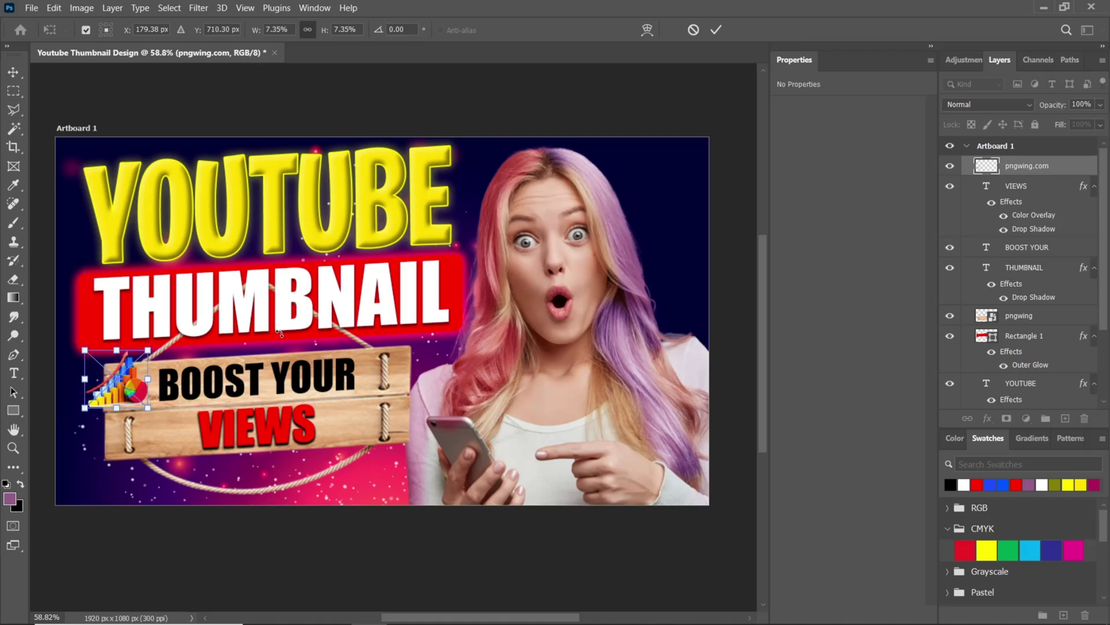
key("Return")
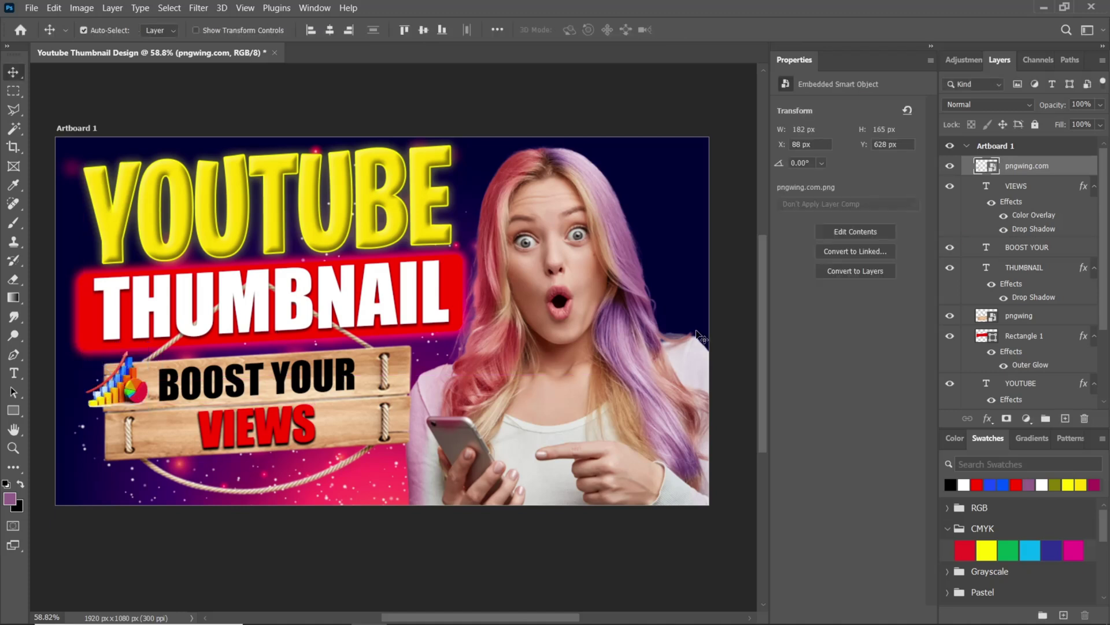
Step: Add a Drop Shadow at 80% opacity to the pngwing.com chart layer
right_click(1078, 171)
left_click(1012, 39)
left_click(586, 498)
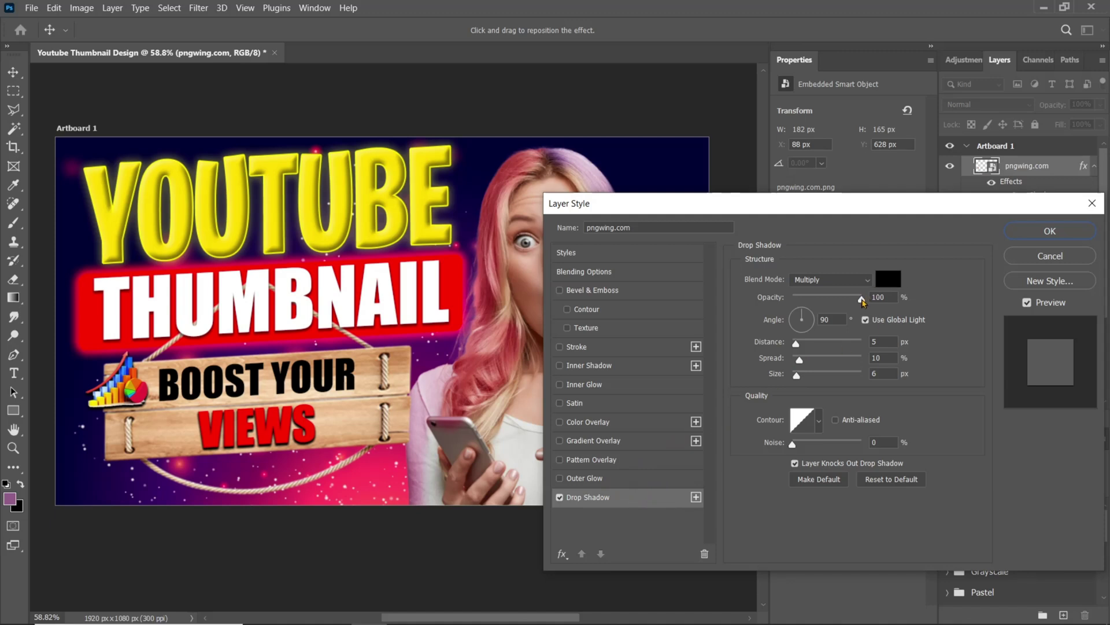
left_click_drag(863, 300, 850, 309)
left_click(1033, 234)
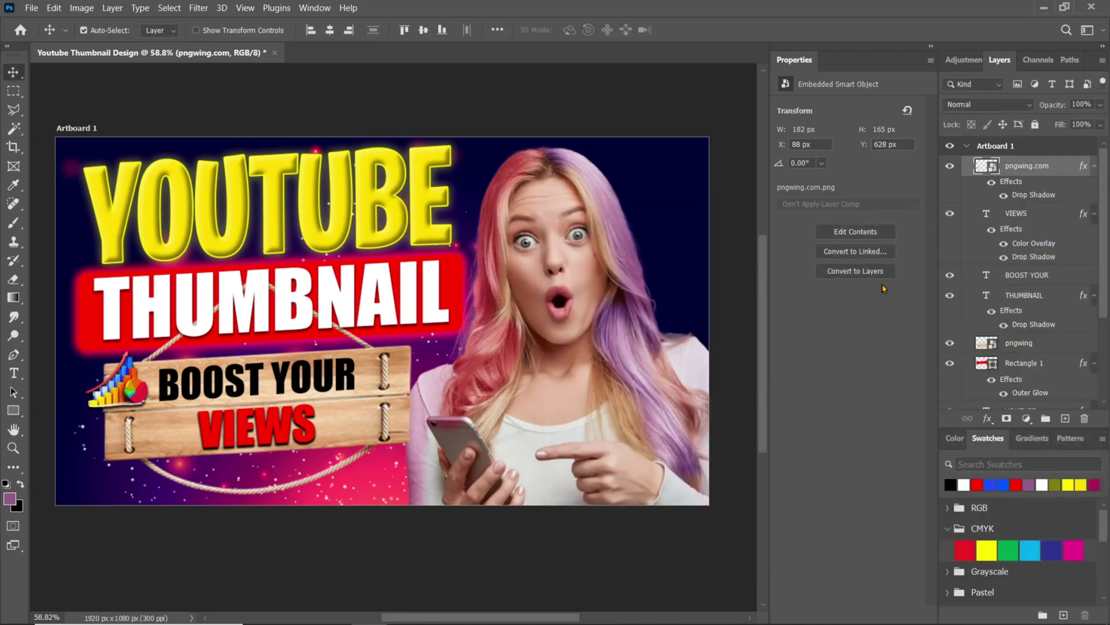
Step: Select the background image layer
left_click(536, 386)
scroll(1062, 345, "down", 1)
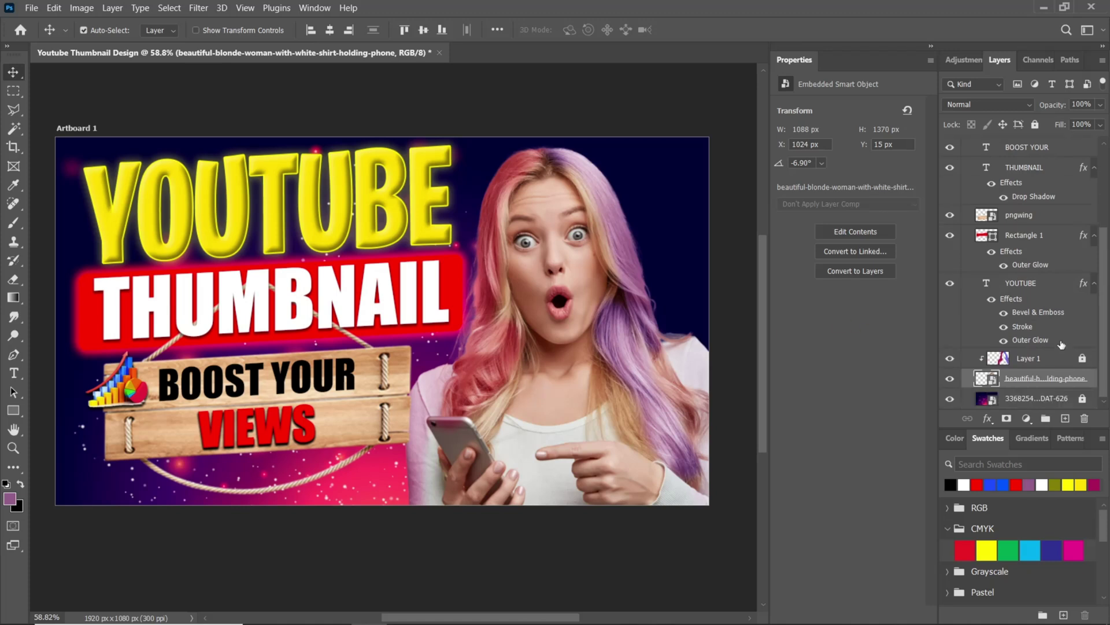
left_click(1021, 400)
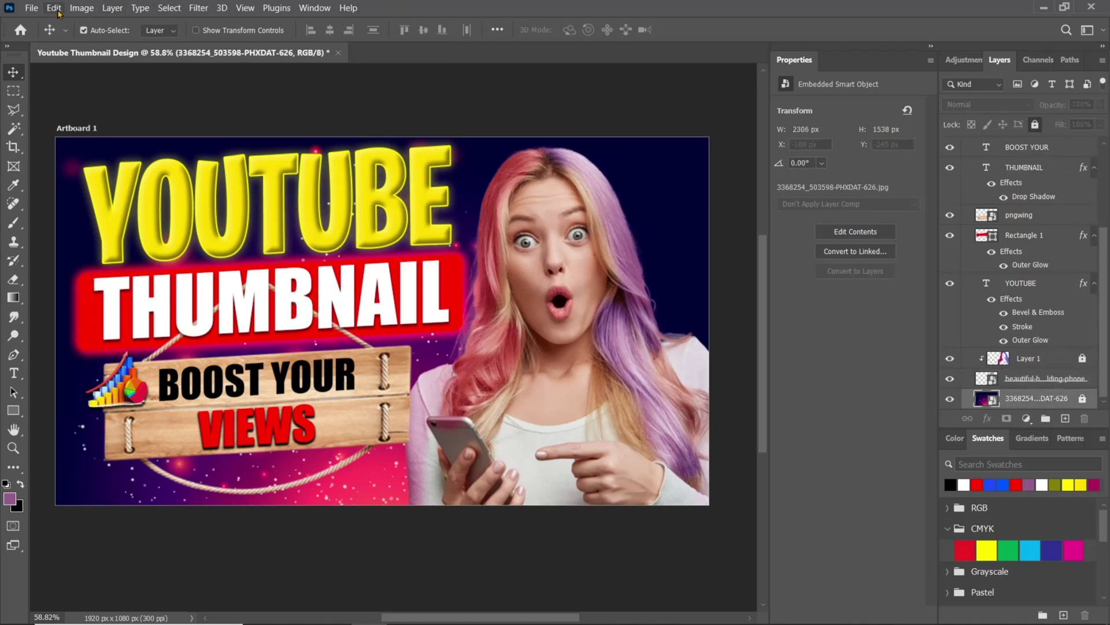
Step: Embed the Untitled-2 sparkle image and stretch it to 2671×1502 px over the artboard
left_click(31, 8)
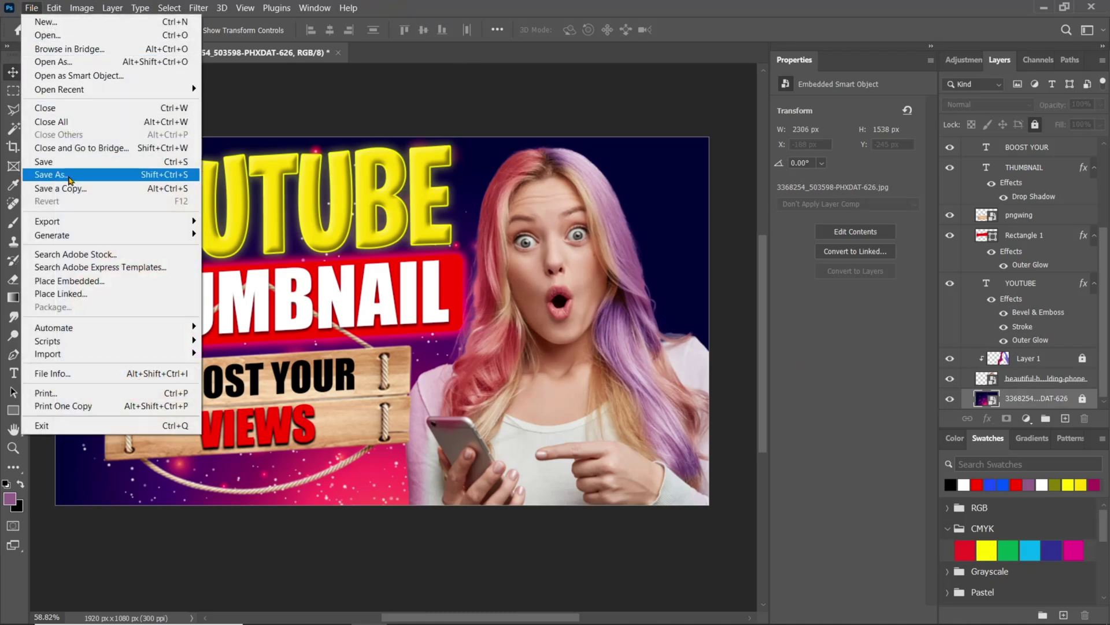
left_click(83, 282)
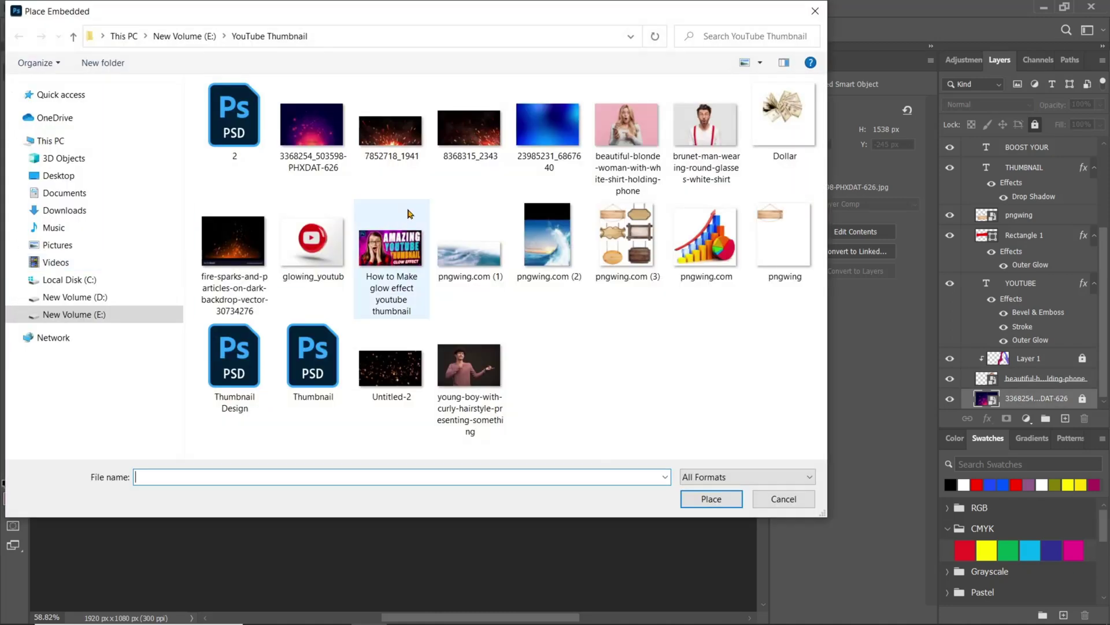
left_click(392, 380)
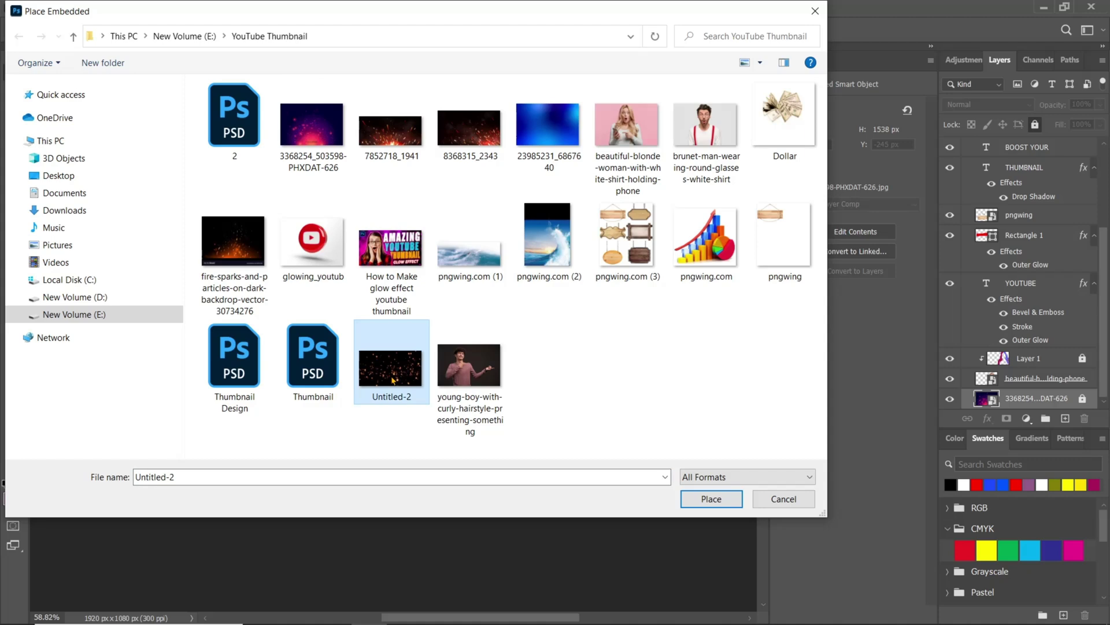
left_click(711, 498)
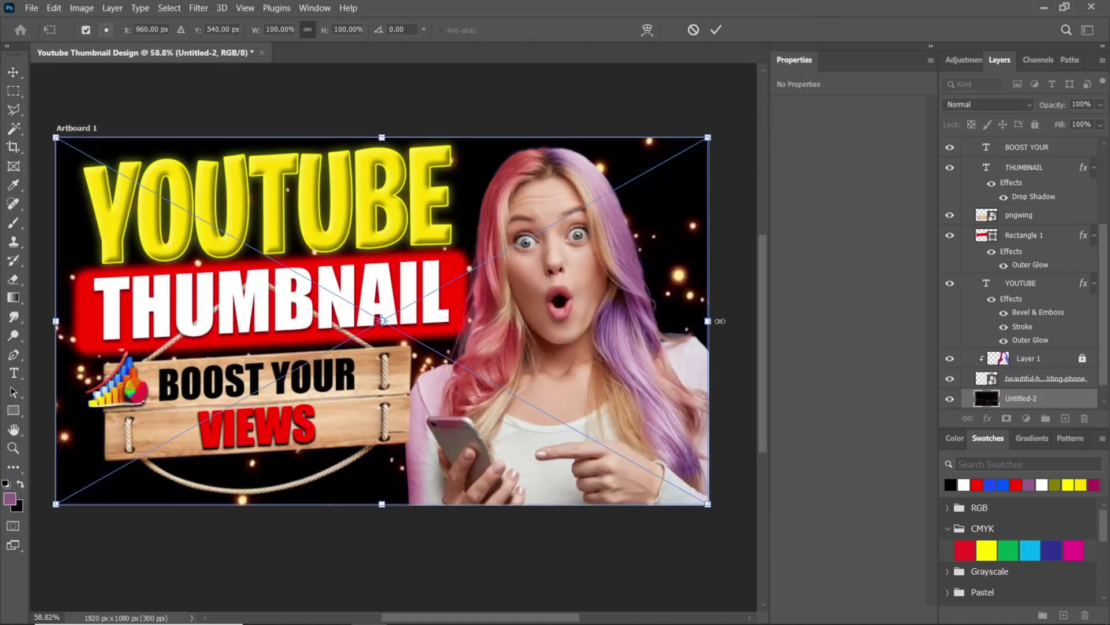
left_click_drag(720, 321, 804, 321)
scroll(116, 335, "down", 3)
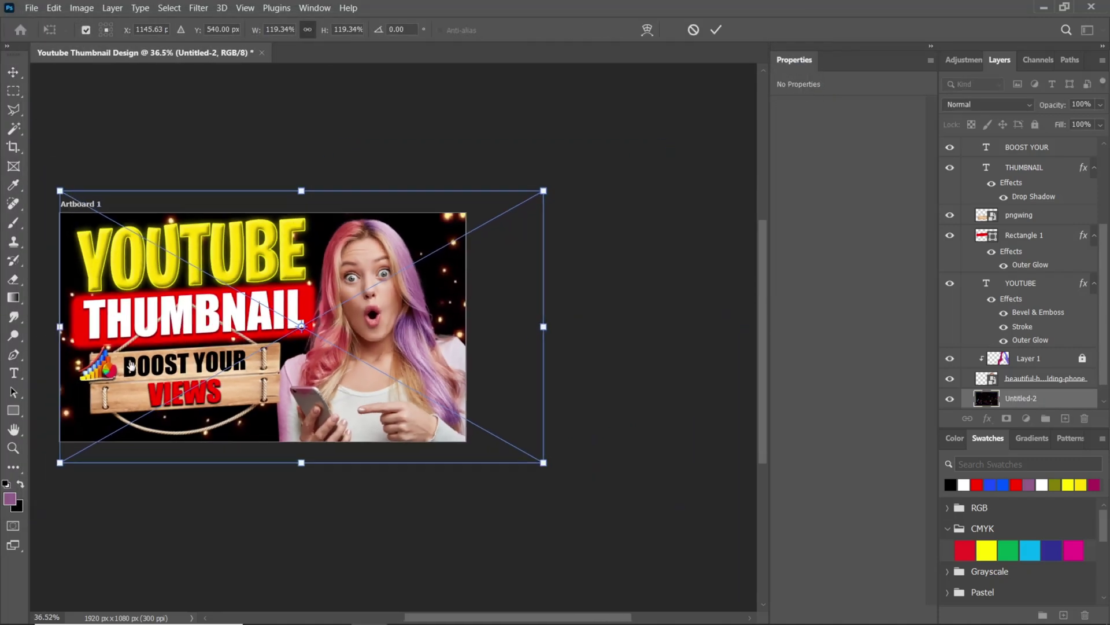
left_click_drag(131, 366, 88, 322)
key("Return")
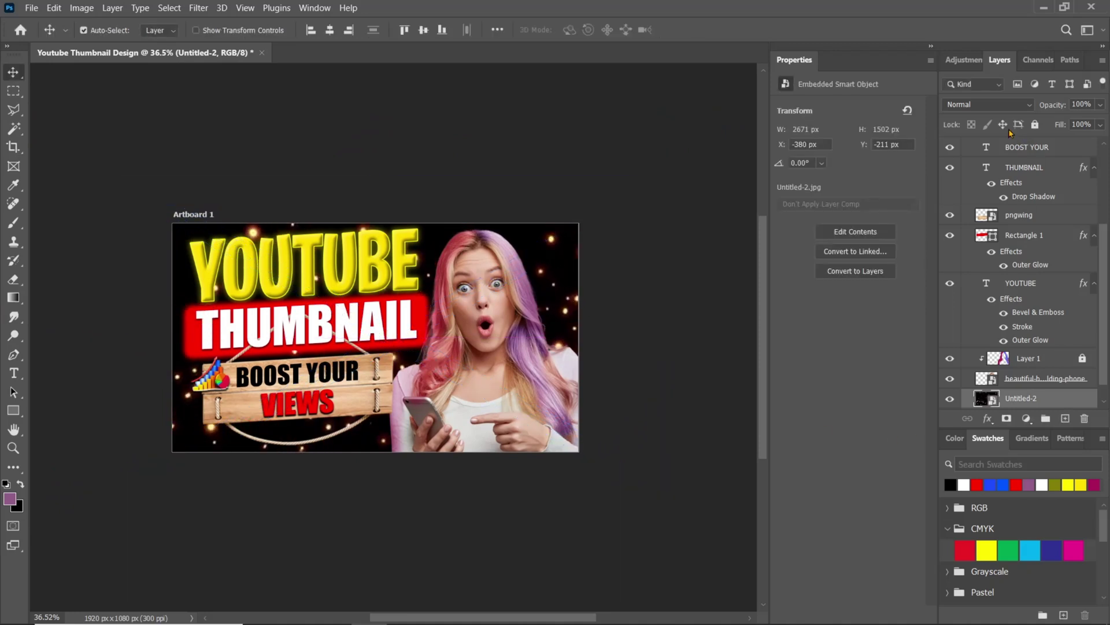
Step: Set the sparkle layer to Screen blending and apply a 5.0 px Gaussian Blur
left_click(997, 109)
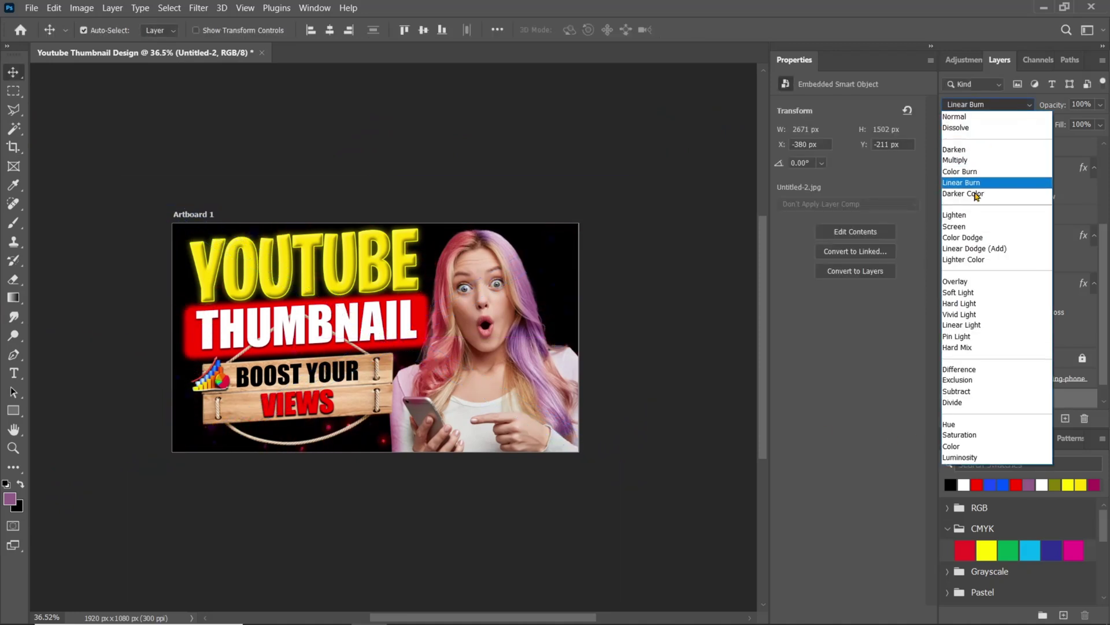
left_click(962, 228)
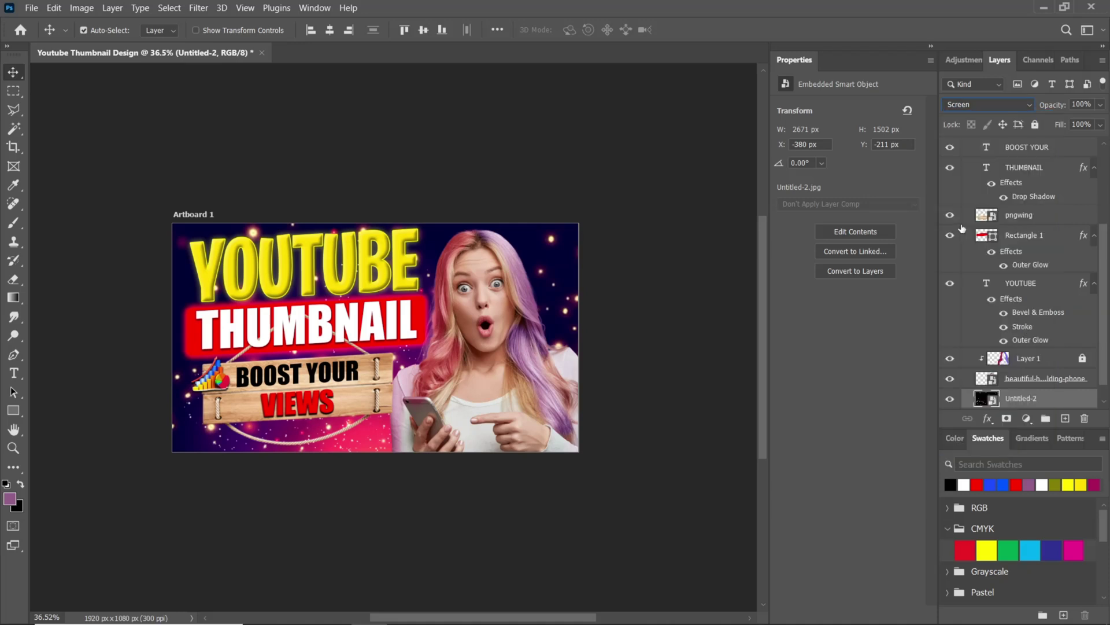
left_click(198, 8)
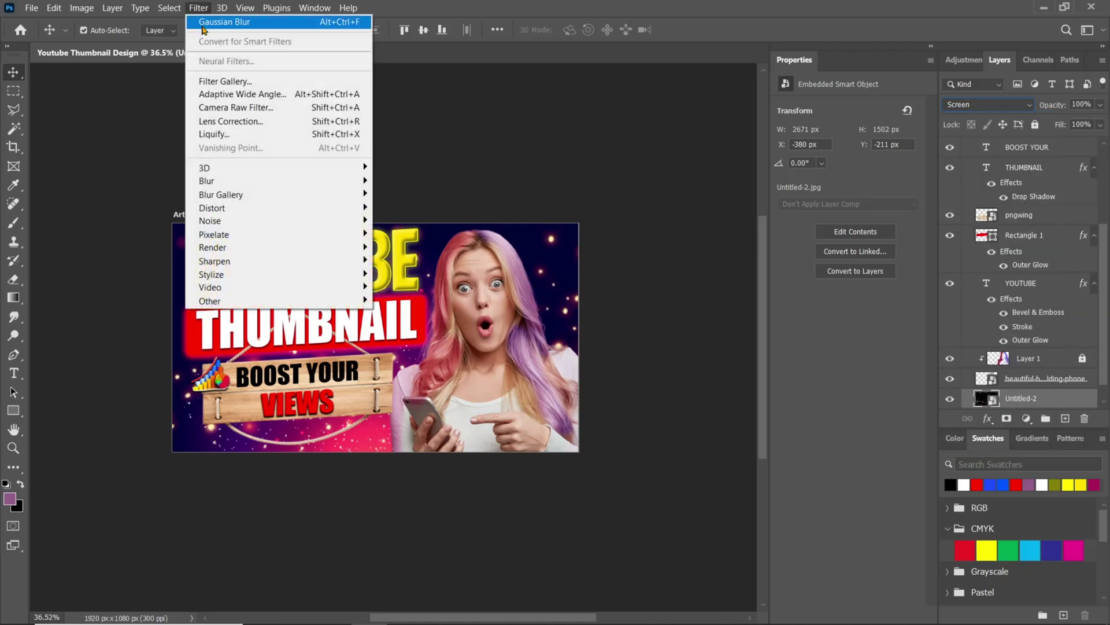
mouse_move(249, 180)
left_click(392, 240)
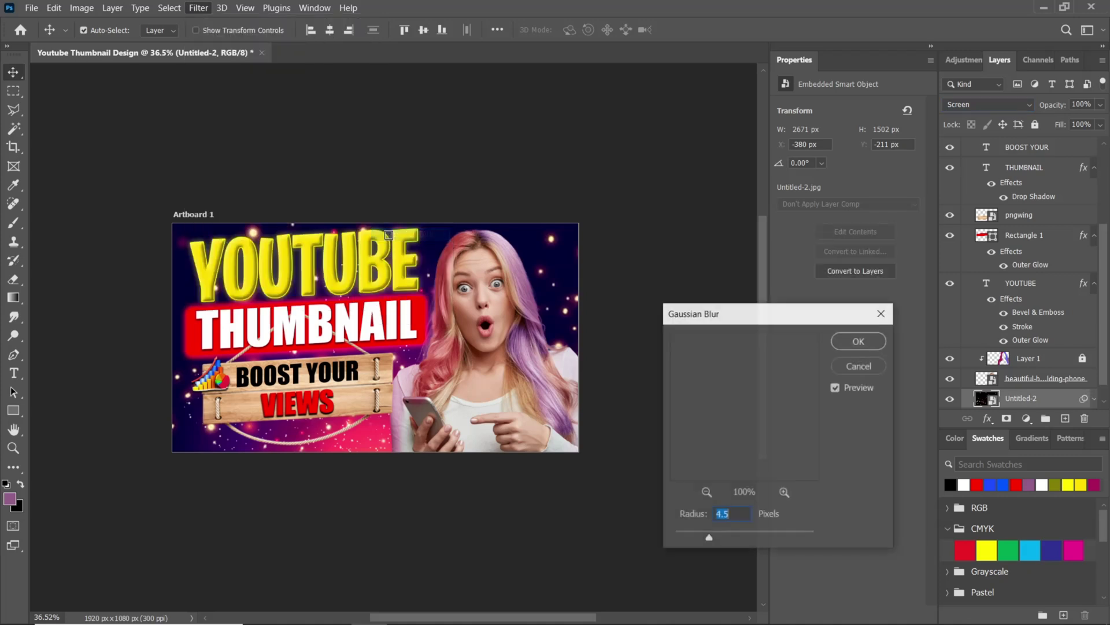
left_click_drag(721, 320, 668, 227)
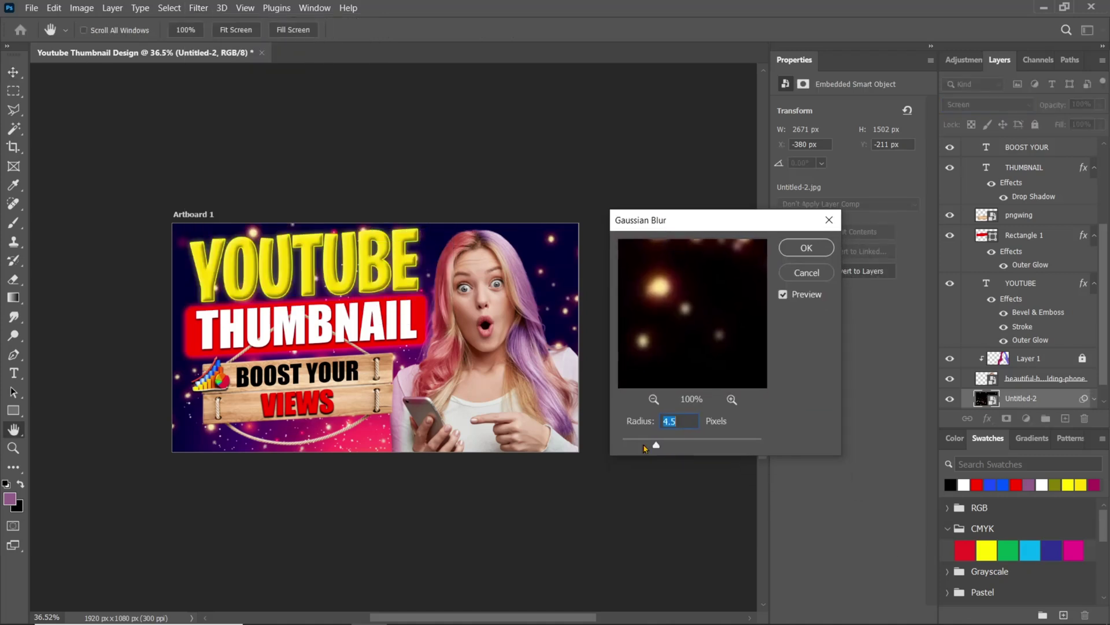
left_click_drag(655, 445, 656, 448)
left_click(796, 251)
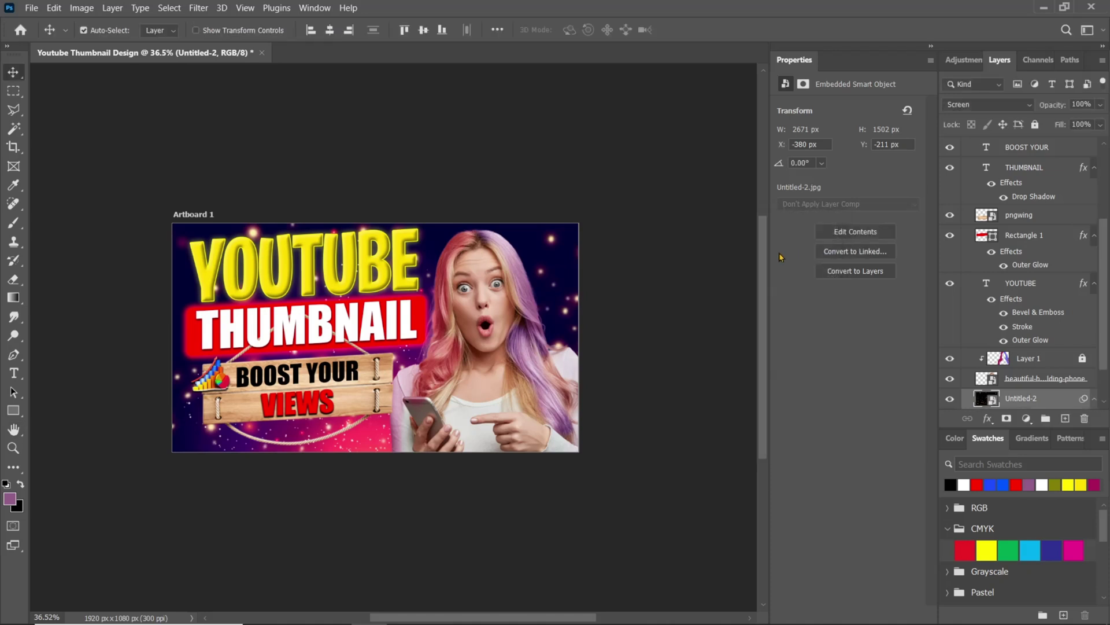
Step: Add a white layer mask to the woman's photo layer
scroll(344, 385, "up", 2)
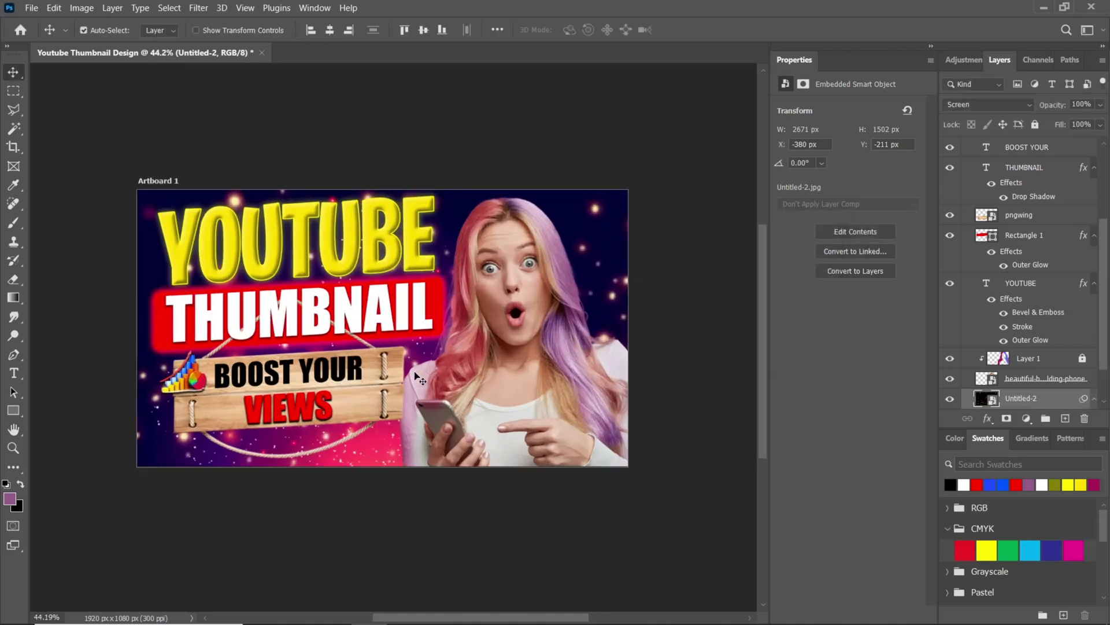
left_click(1024, 378)
left_click(1006, 418)
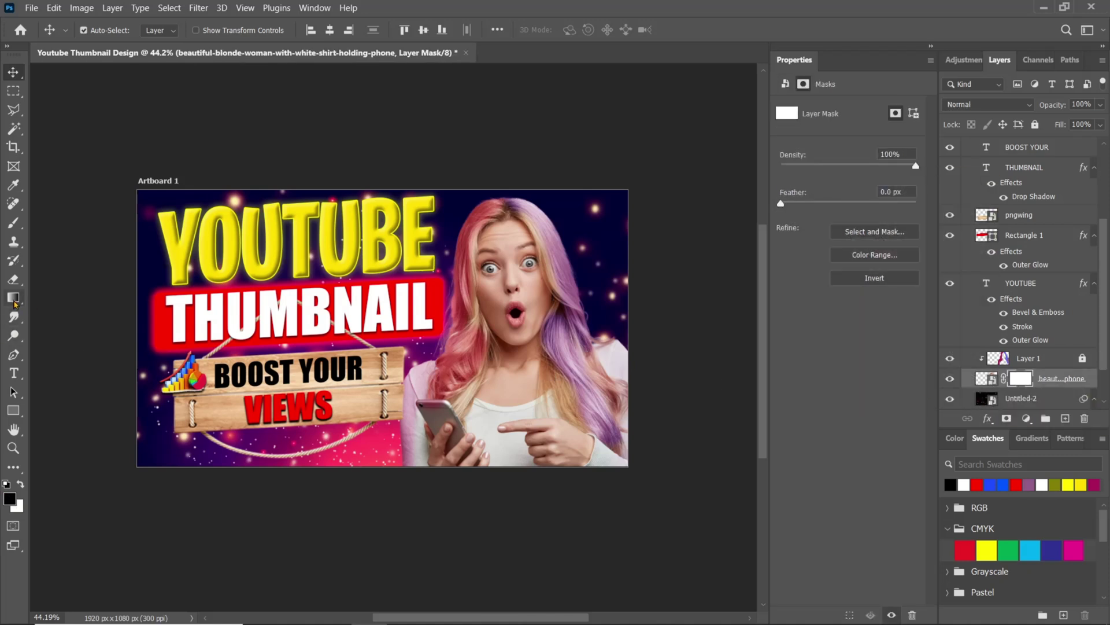
Step: Fade the woman's lower edge with a black-to-transparent gradient on her layer mask
left_click(13, 299)
left_click(433, 529)
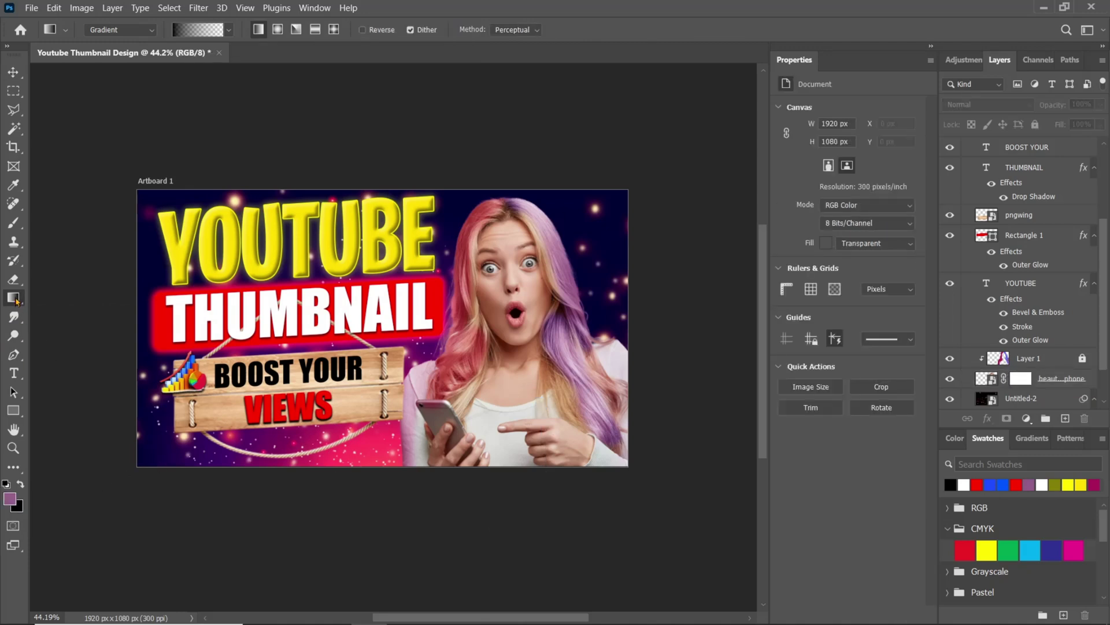
left_click(1016, 382)
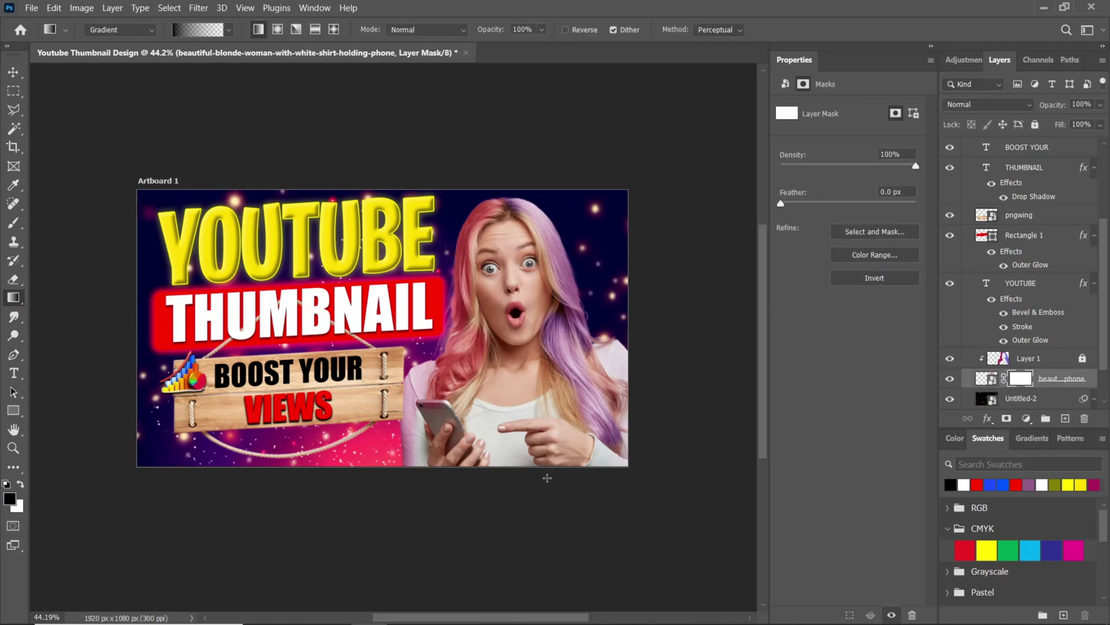
left_click_drag(547, 477, 539, 402)
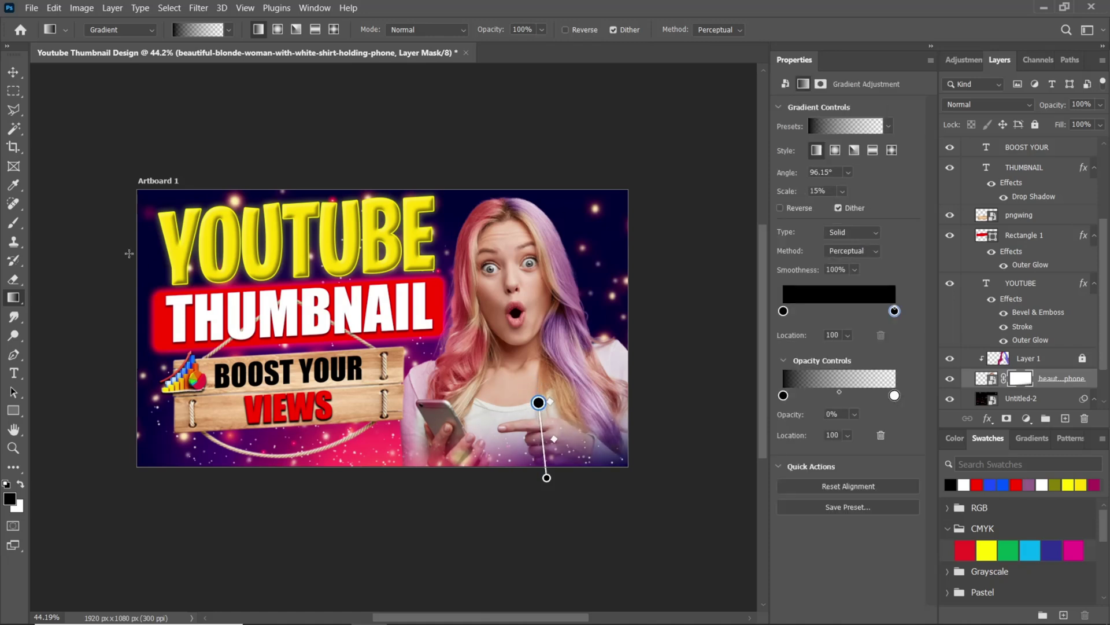
left_click(12, 73)
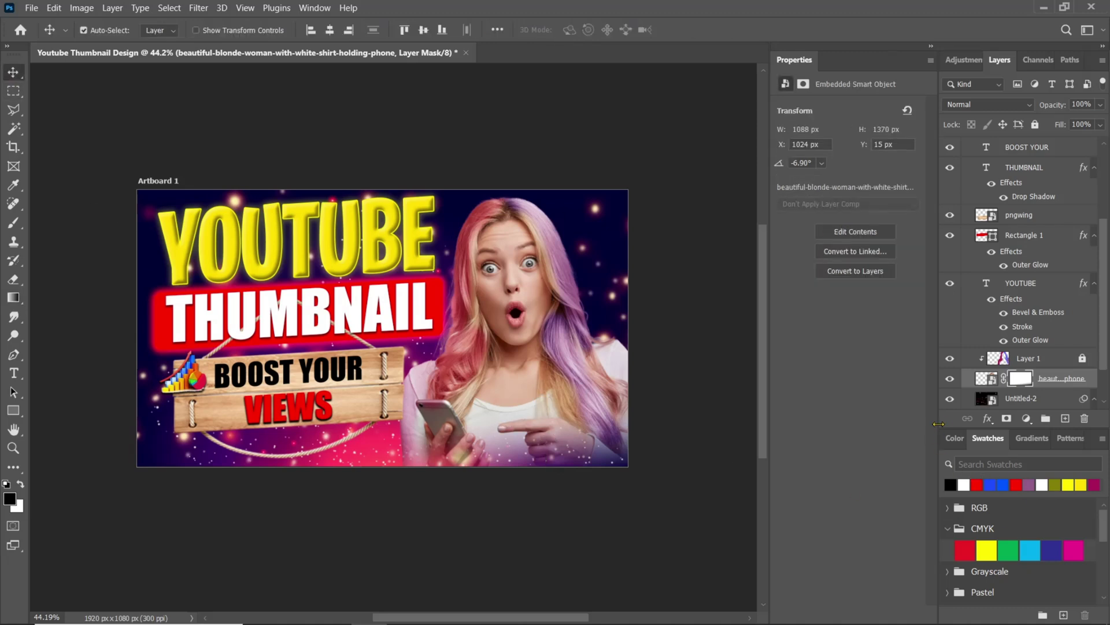
scroll(1005, 261, "up", 5)
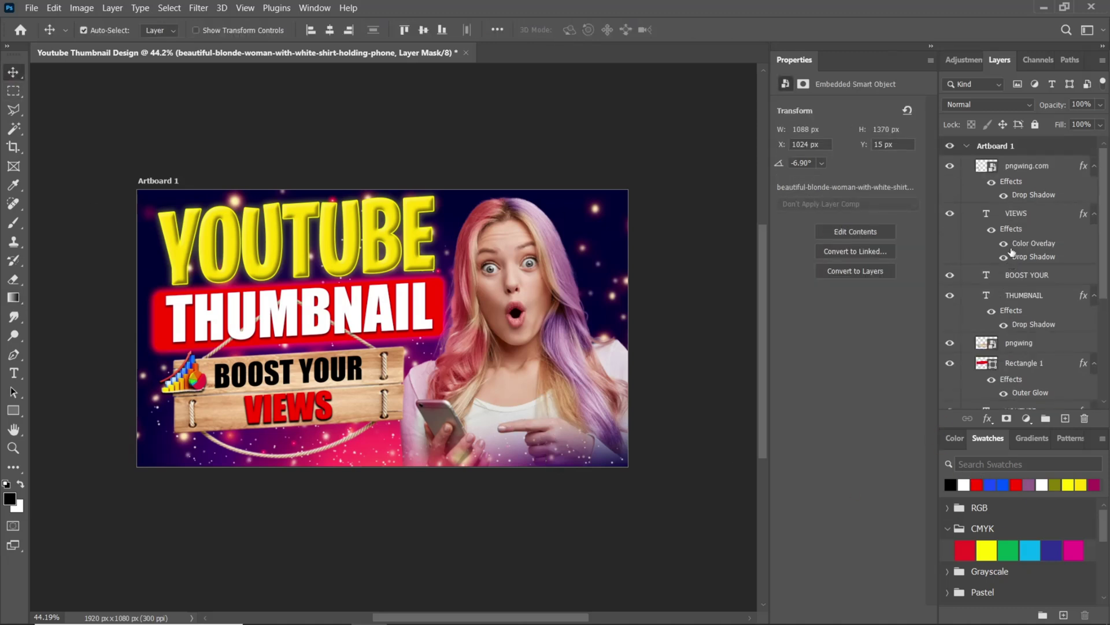
Step: Stamp all visible layers into a new Layer 2 and convert it to a smart object
left_click(1028, 180)
key("ctrl")
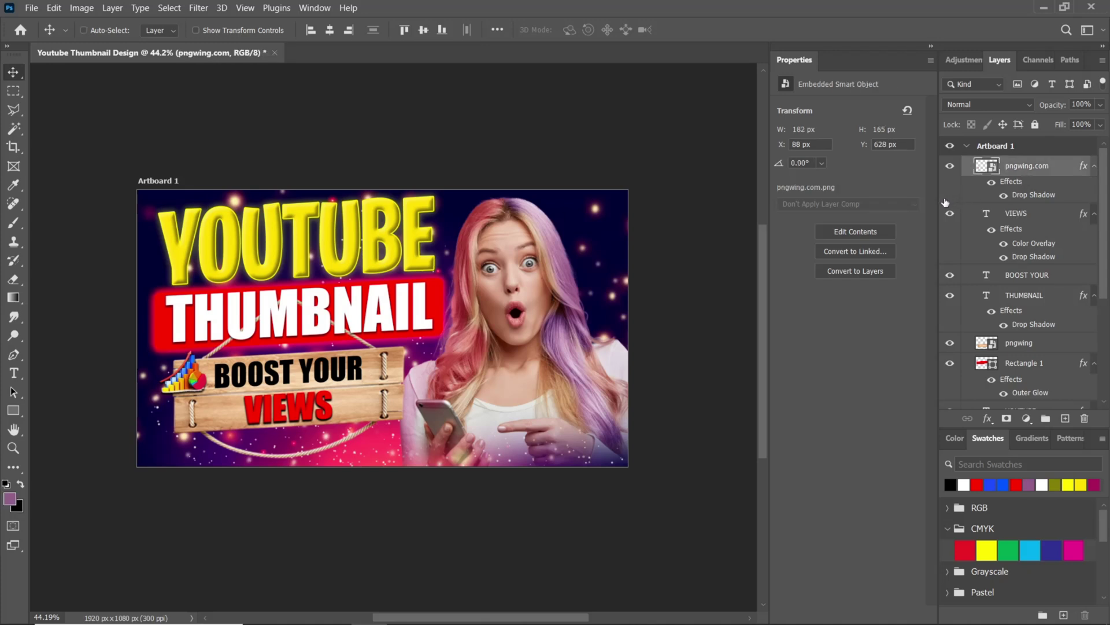
key("ctrl+shift+alt+e")
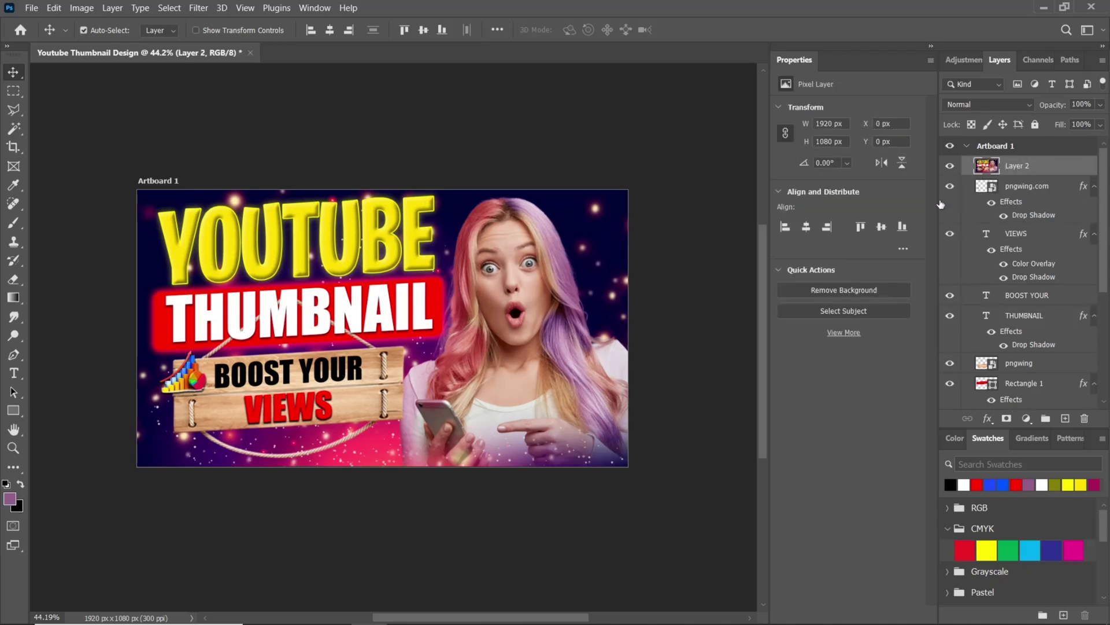
right_click(1045, 178)
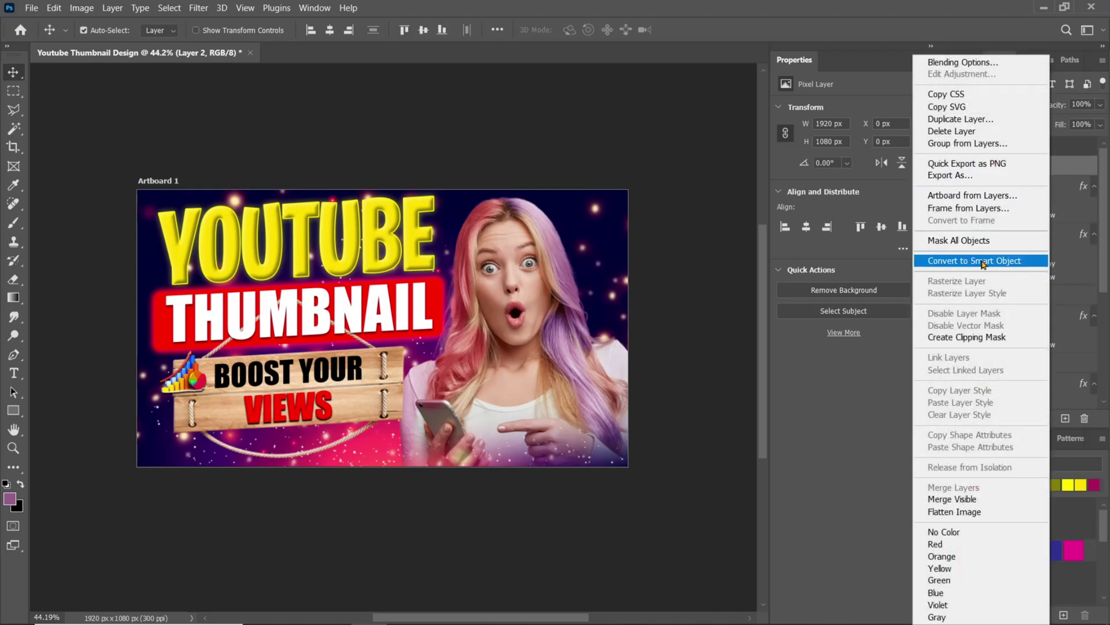
left_click(983, 264)
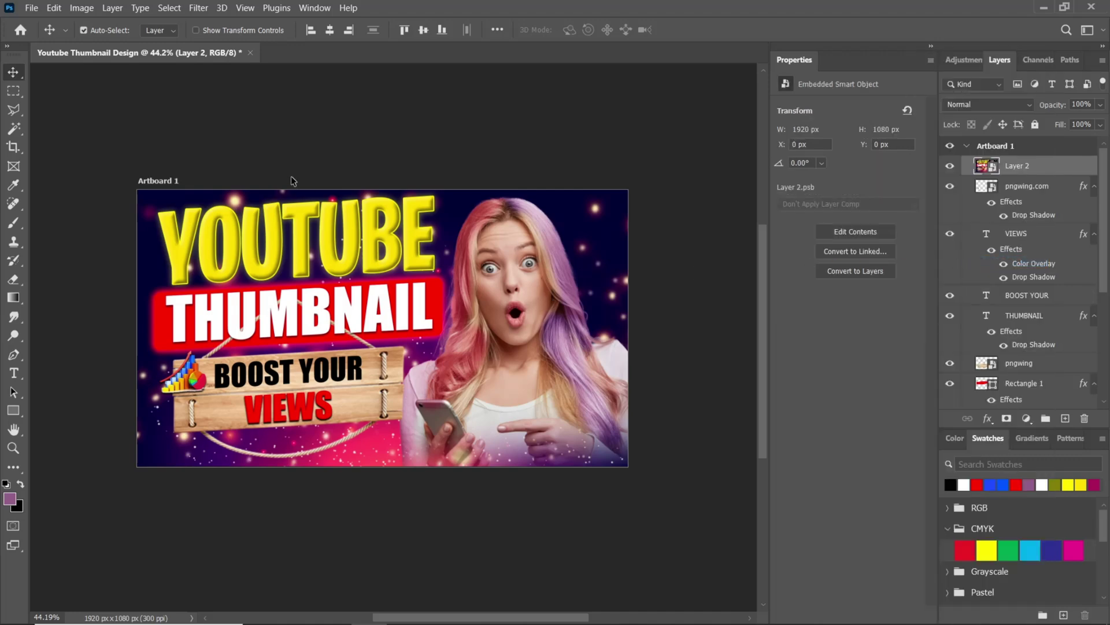
Step: Open the Camera Raw Filter on Layer 2
left_click(198, 8)
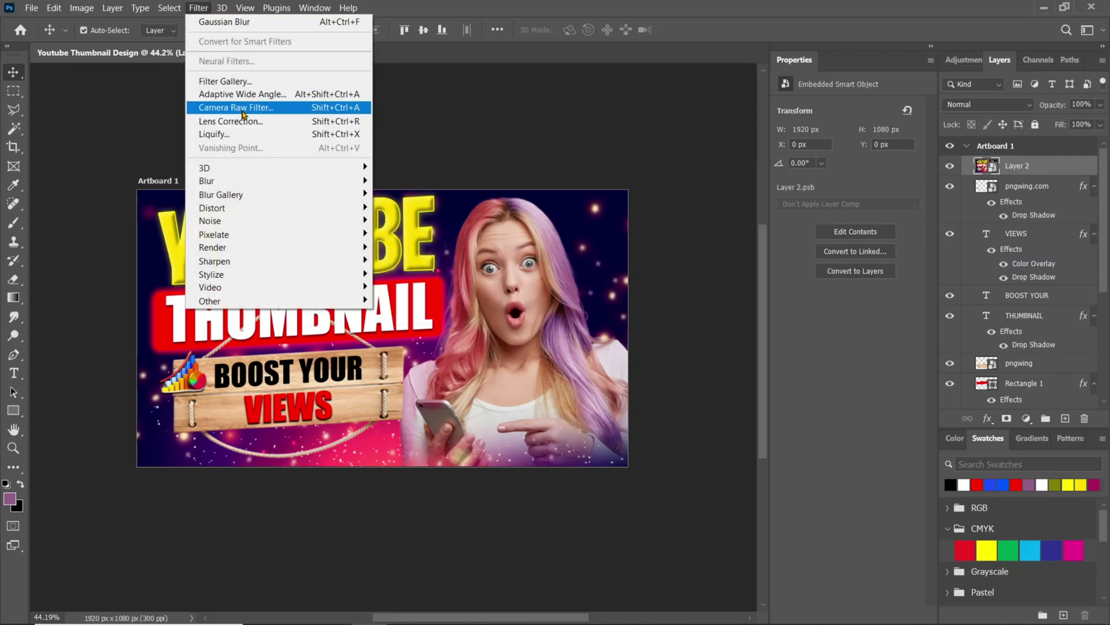
left_click(519, 148)
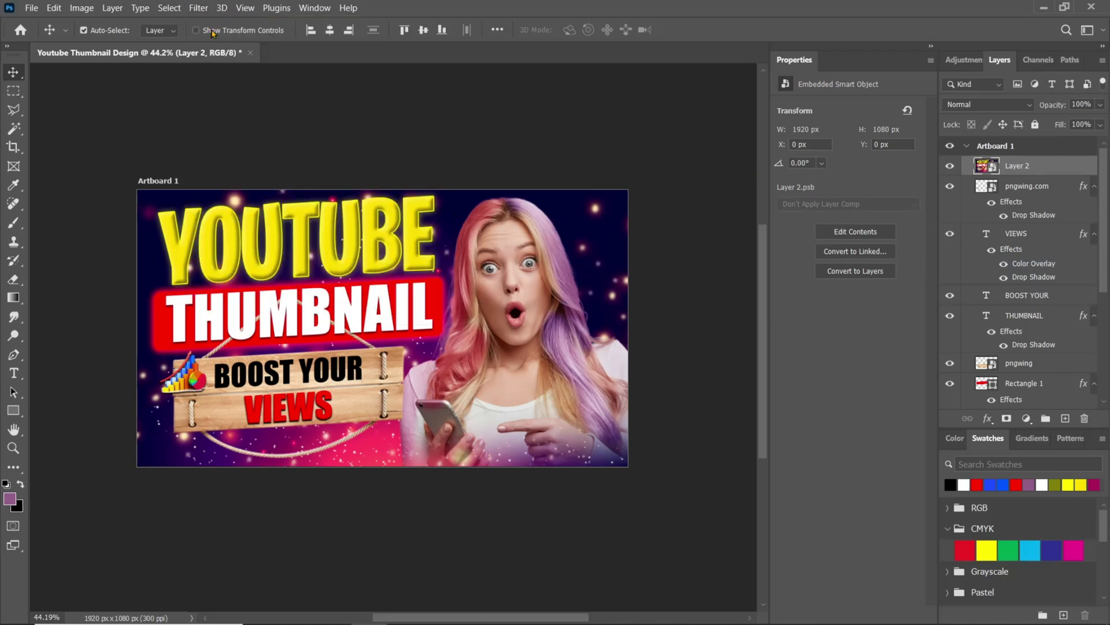
left_click(198, 8)
left_click(434, 305)
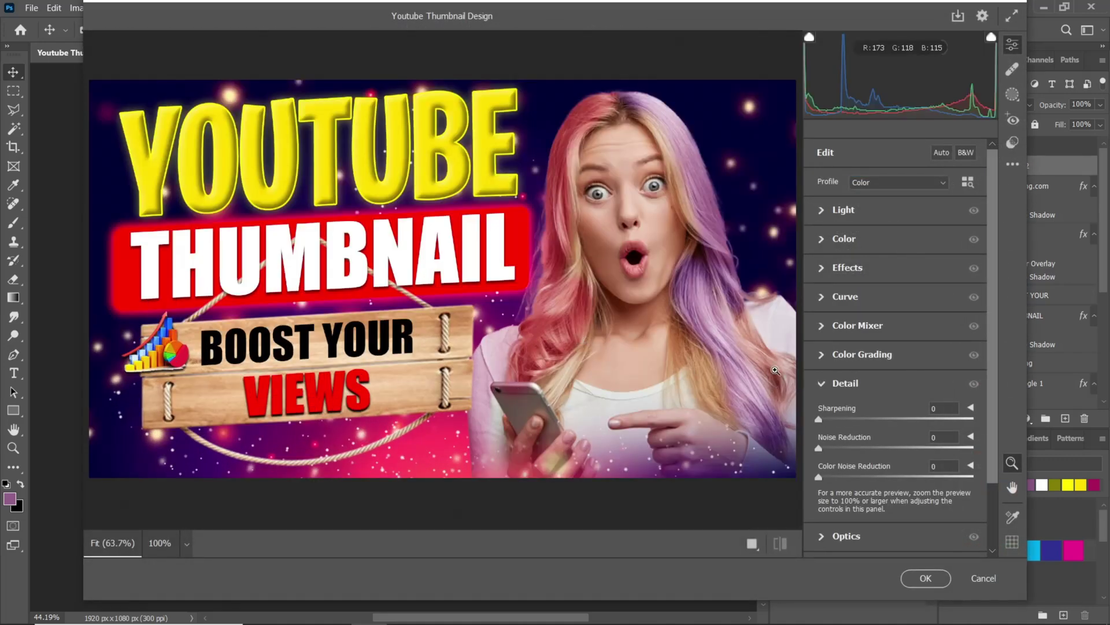
Step: Raise Contrast, Highlights and Whites, then add Texture +26, Clarity +19 and Grain 20
left_click(824, 215)
left_click_drag(898, 265, 903, 354)
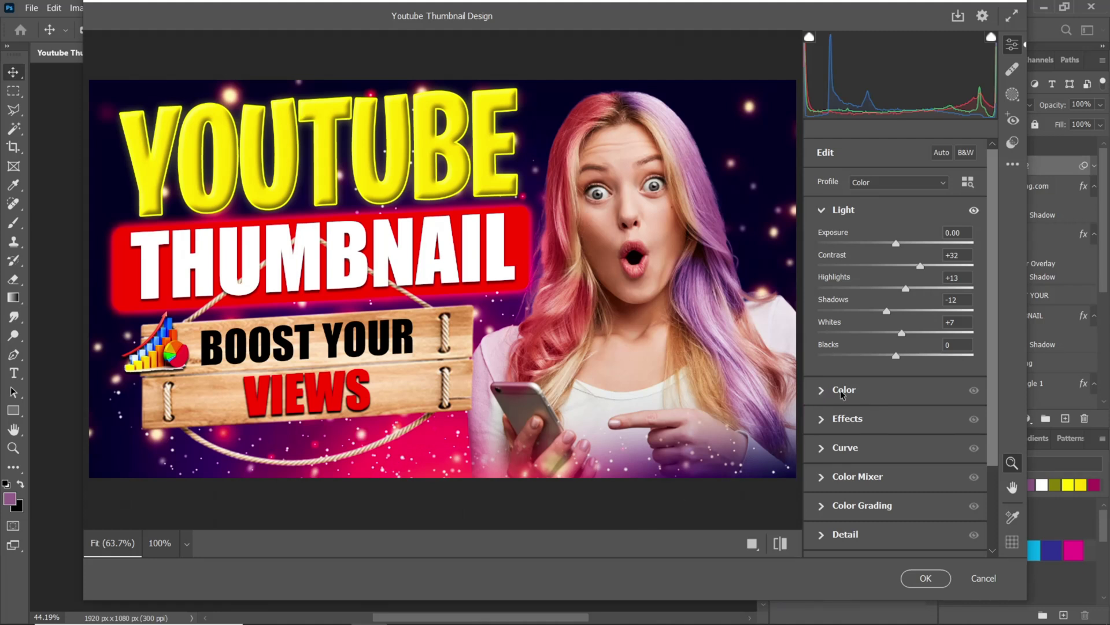
left_click(823, 419)
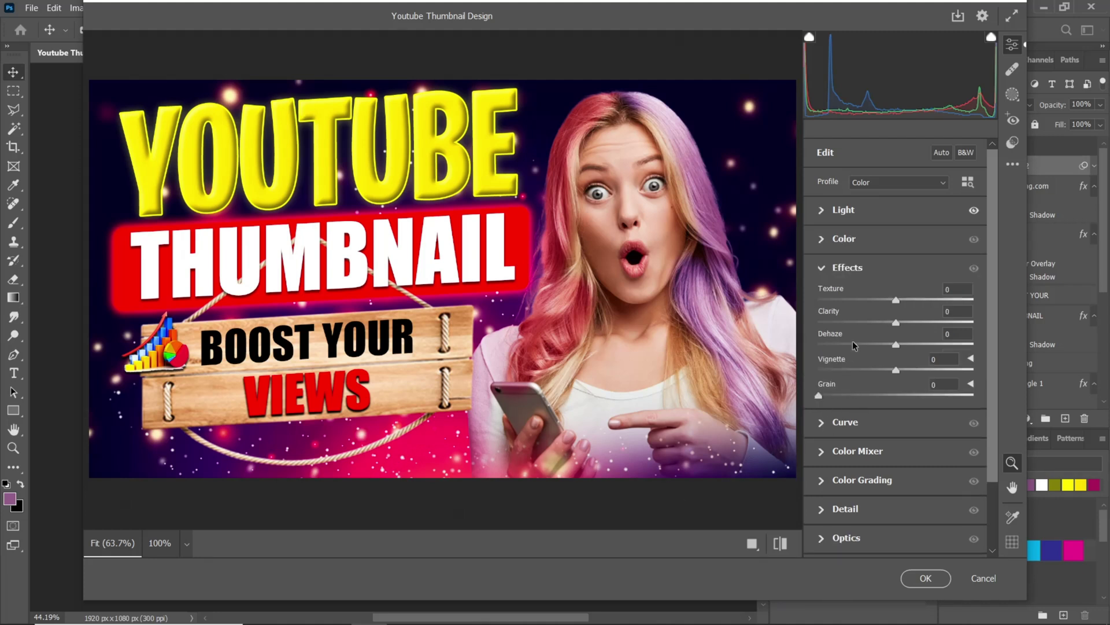
left_click_drag(895, 301, 911, 328)
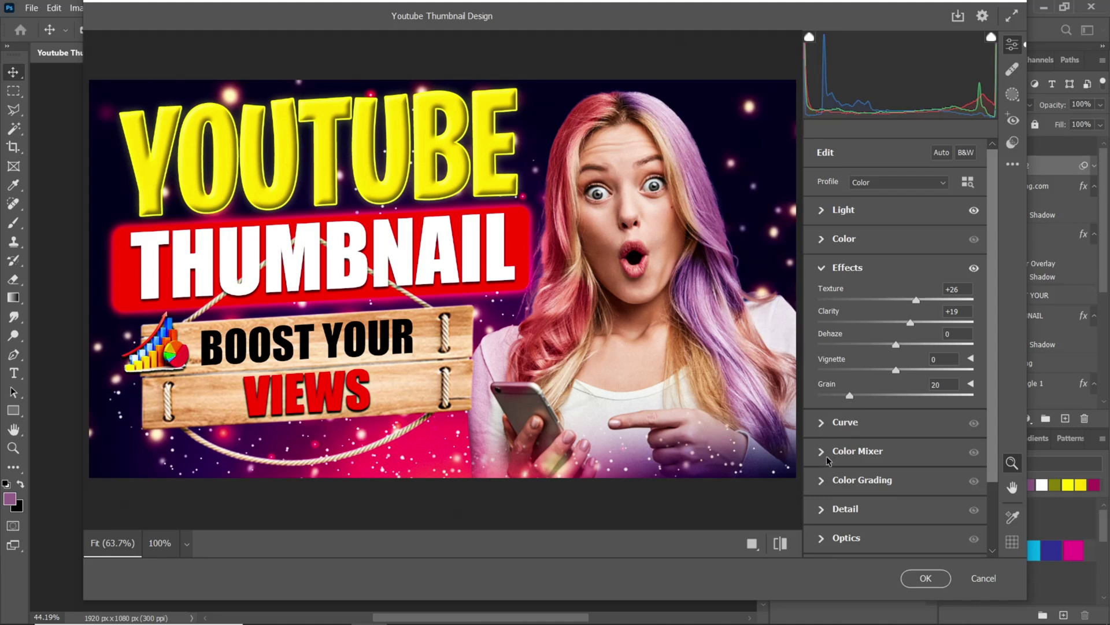
scroll(827, 457, "down", 2)
left_click(820, 428)
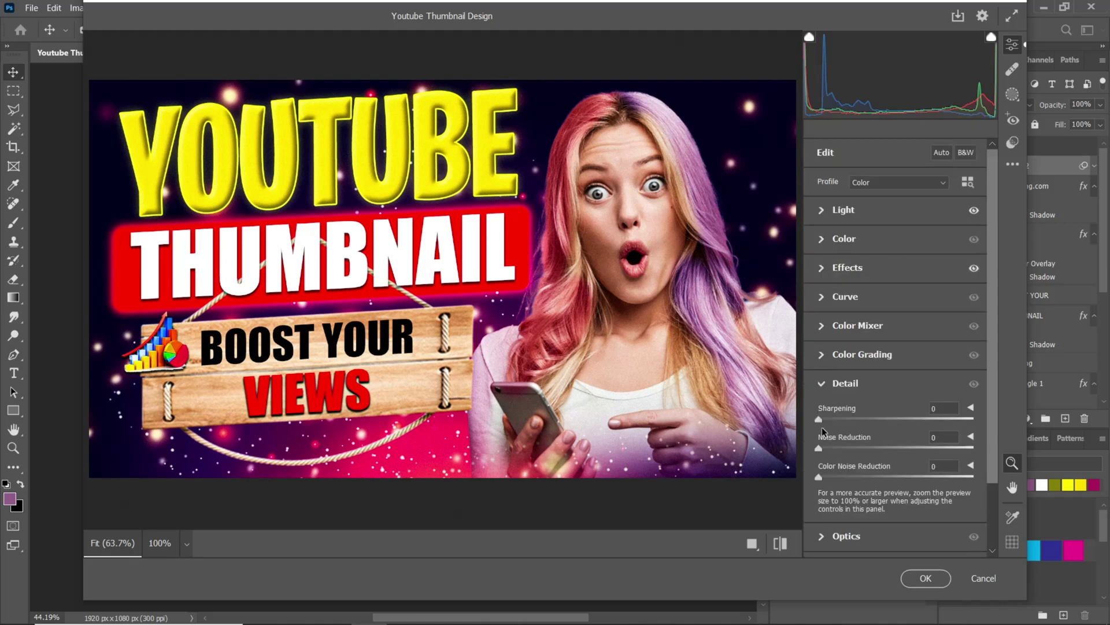
Step: Raise Sharpening to 76 and Noise Reduction to 36 in the Detail panel
left_click_drag(821, 429, 873, 435)
left_click_drag(873, 421, 877, 456)
scroll(885, 368, "down", 2)
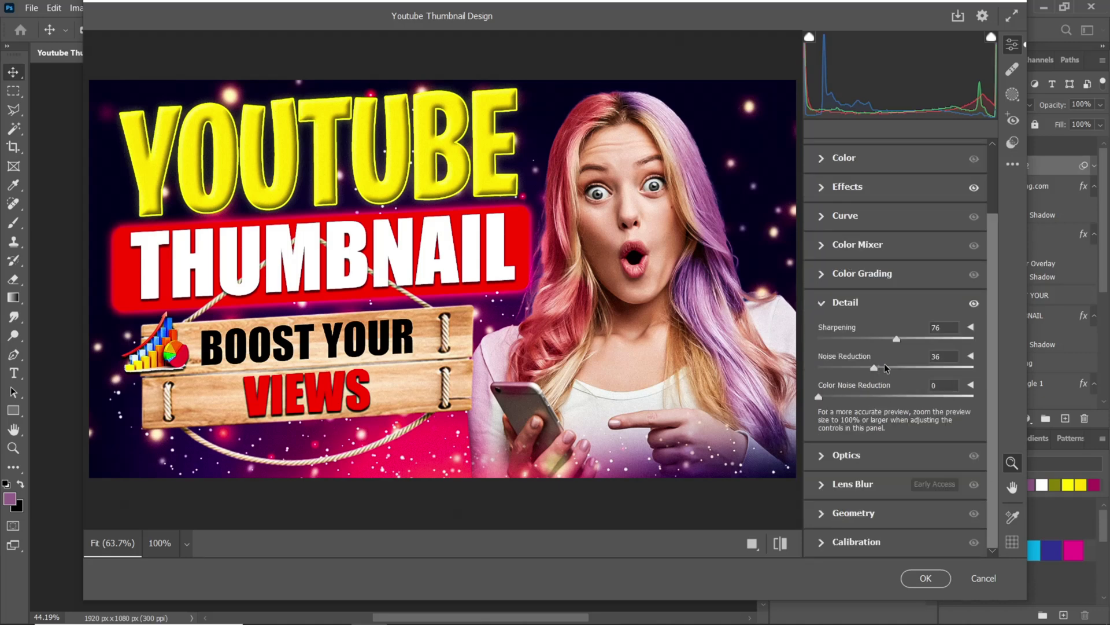
Step: Boost Reds, Oranges, Purples +50 and Magentas +42 saturation, then apply Camera Raw
left_click(822, 247)
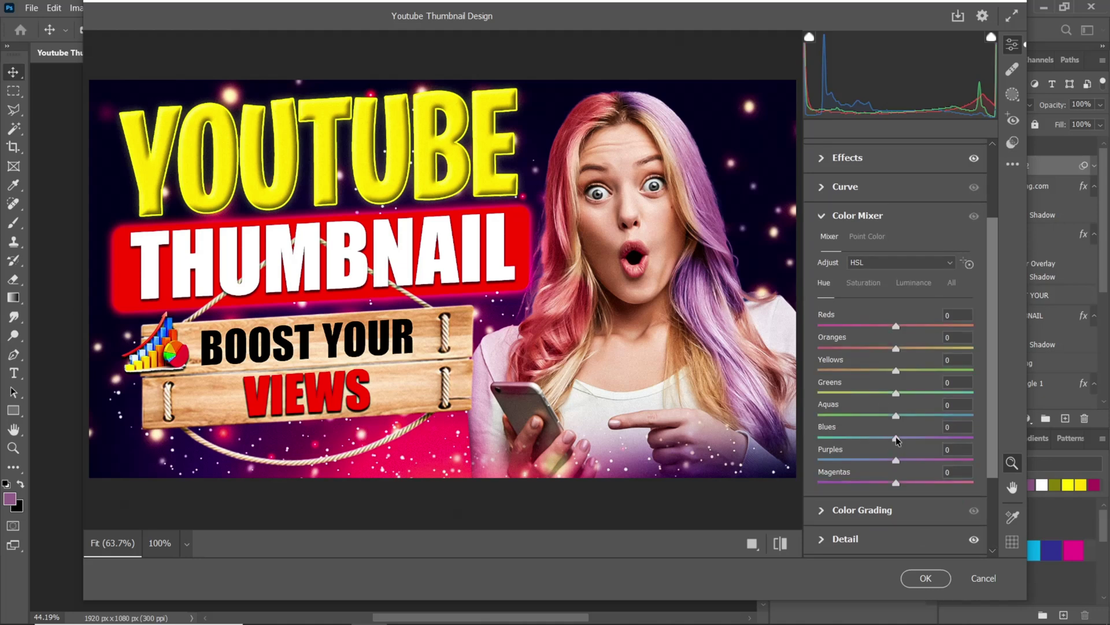
left_click_drag(896, 483, 920, 483)
left_click_drag(896, 327, 899, 349)
left_click(864, 282)
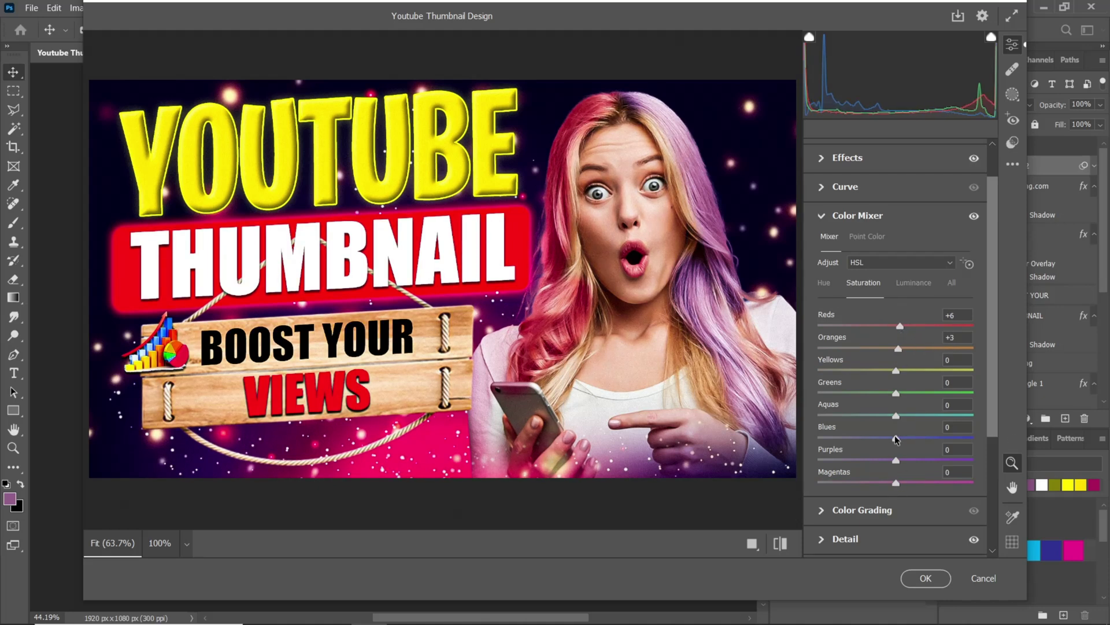
left_click_drag(896, 461, 928, 488)
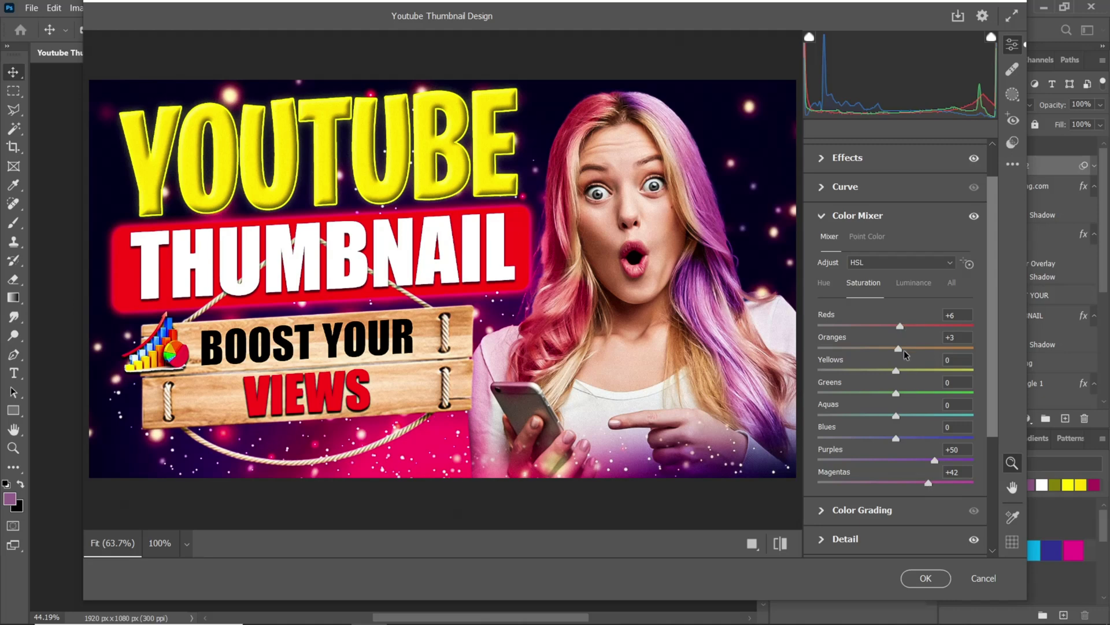
scroll(896, 438, "down", 3)
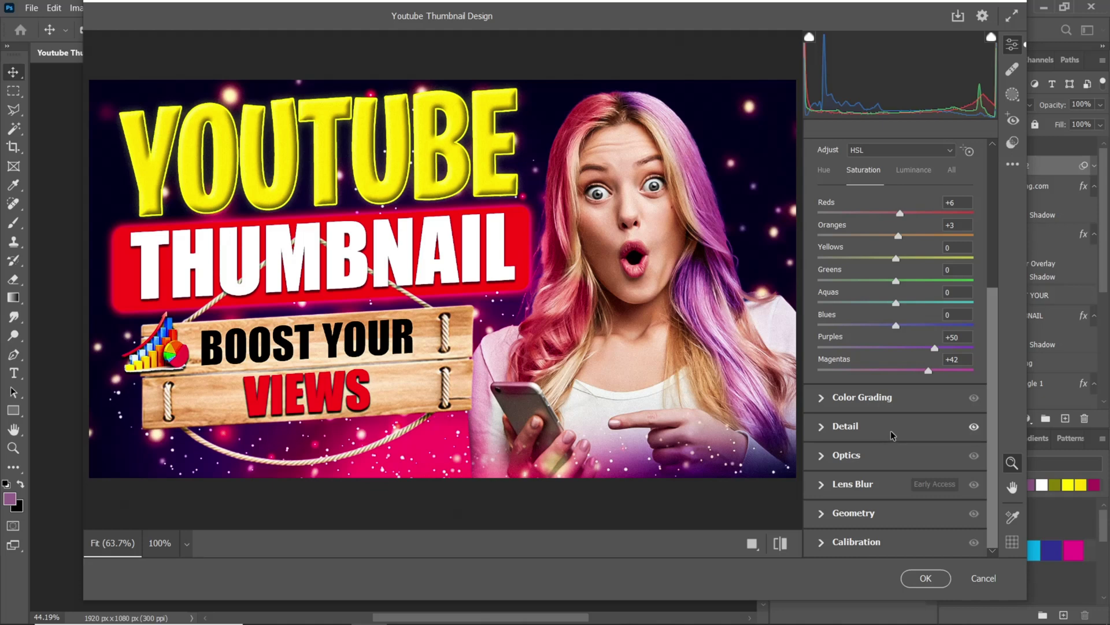
left_click(923, 578)
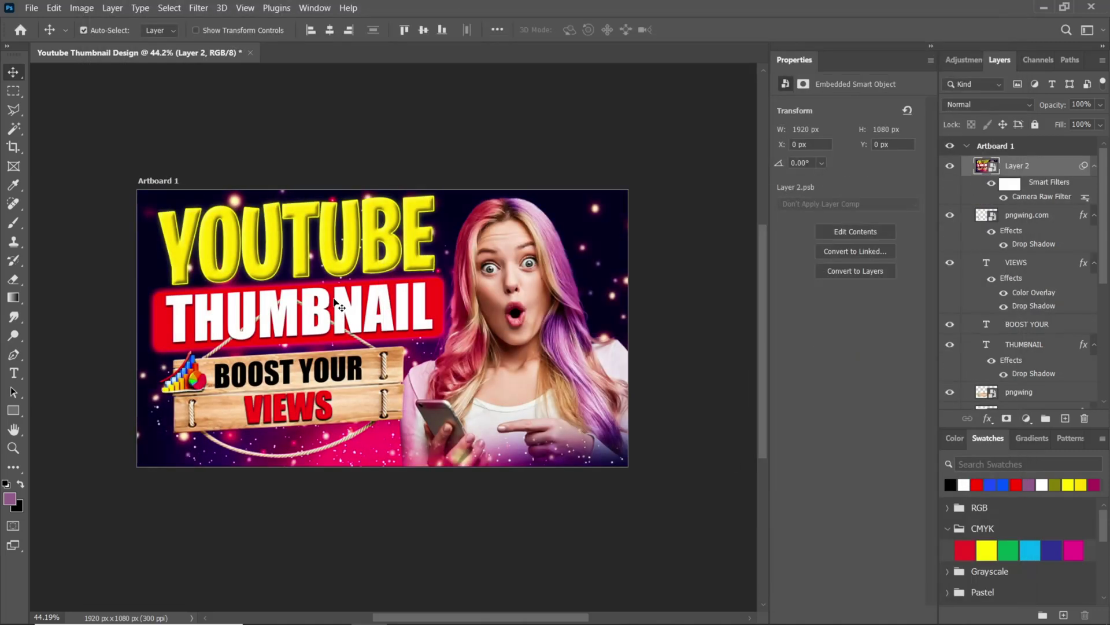
scroll(338, 307, "up", 1)
scroll(386, 286, "up", 1)
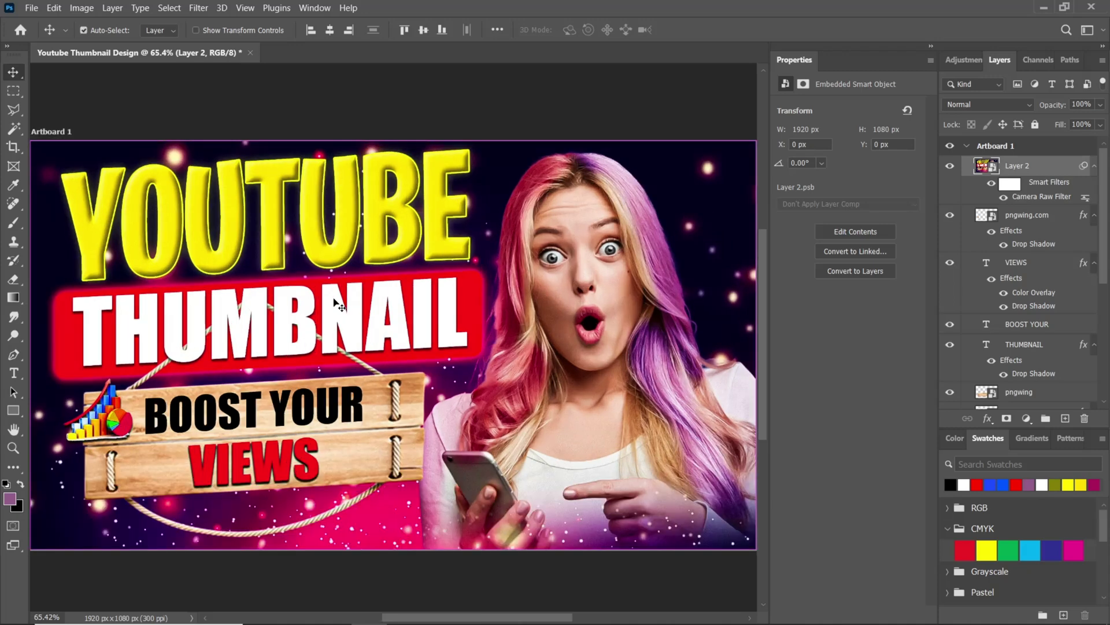